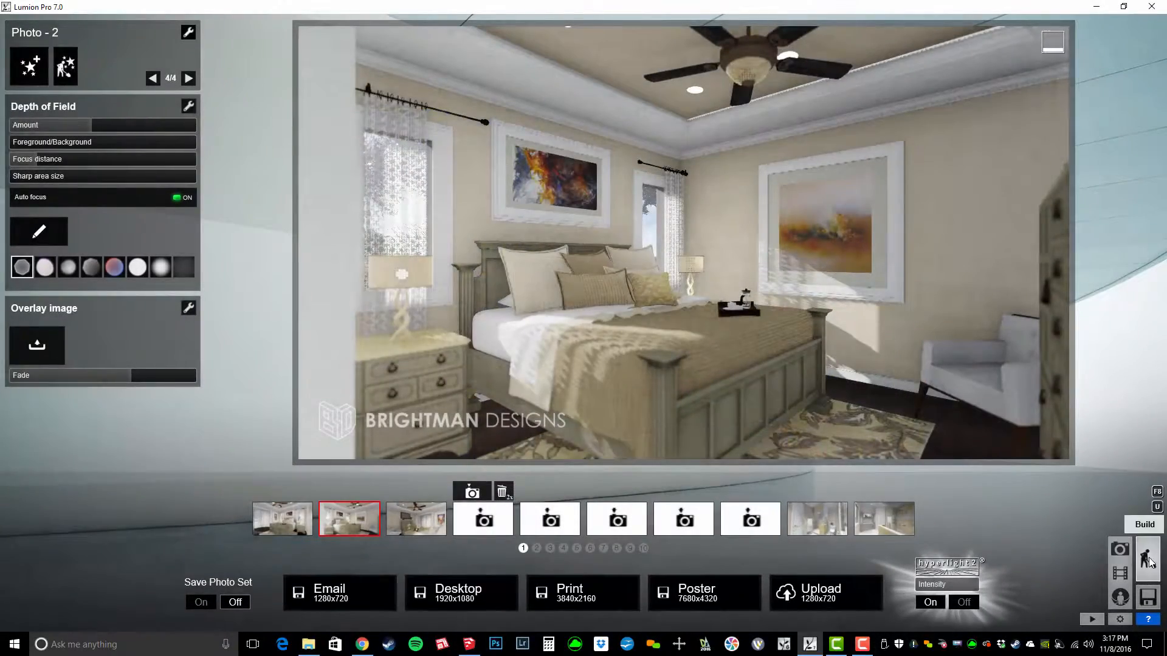
Return to Build mode and go outside the bedroom to examine the exterior wall with its windows.
click(1147, 558)
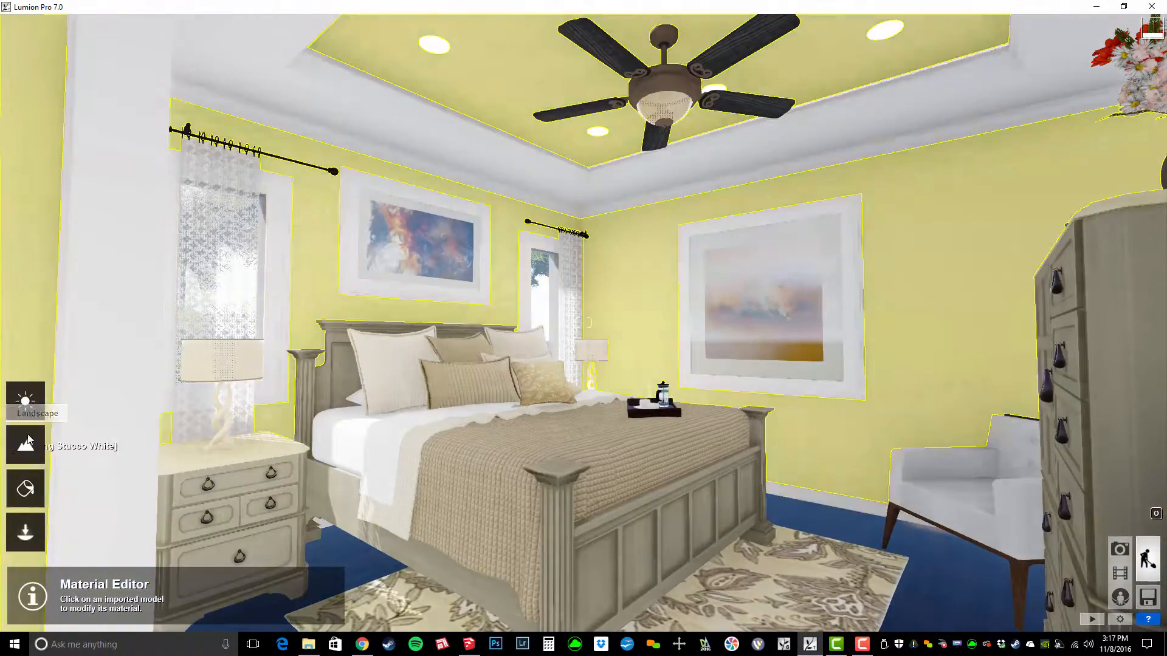
click(26, 445)
key(w)
right_drag(292, 389, 243, 462)
key(s)
right_drag(583, 323, 738, 305)
key(w)
key(w)
key(s)
key(w)
key(a)
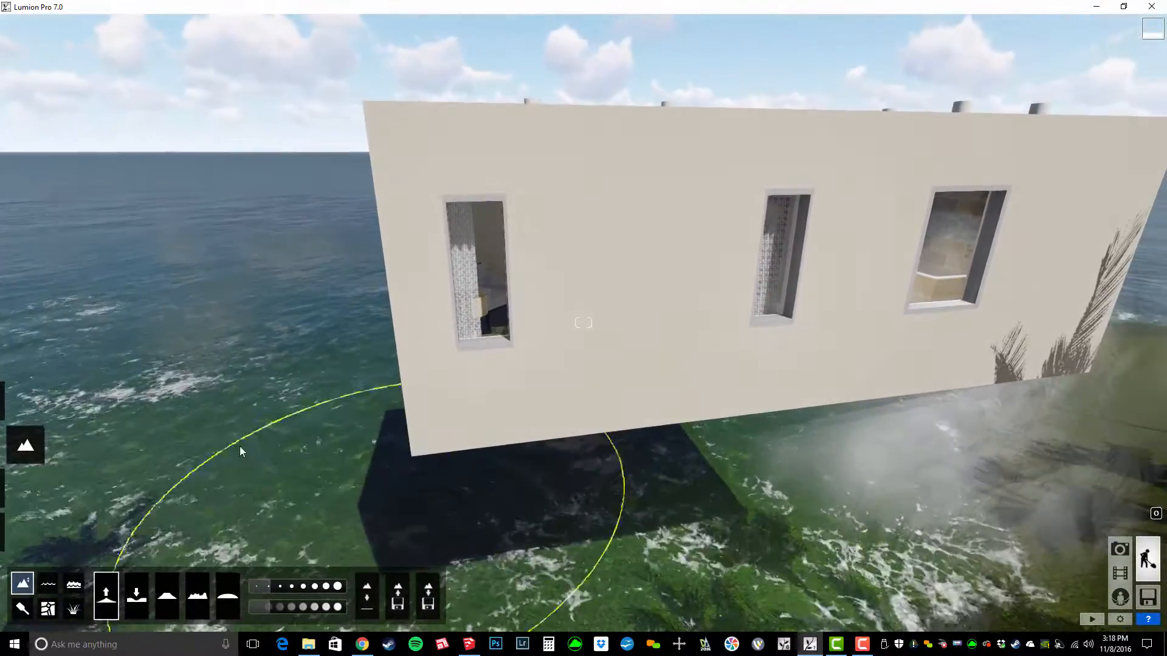
Place an Area Light from the Lights And Utilities Library on the exterior wall between the two bedroom windows.
click(25, 533)
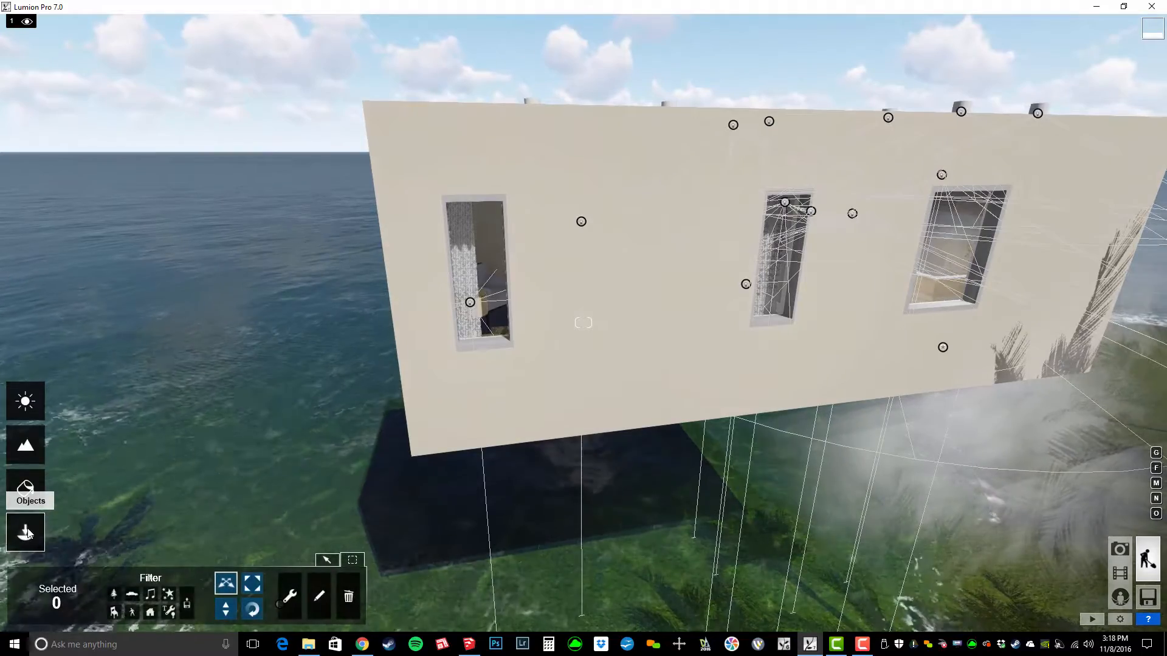
click(168, 612)
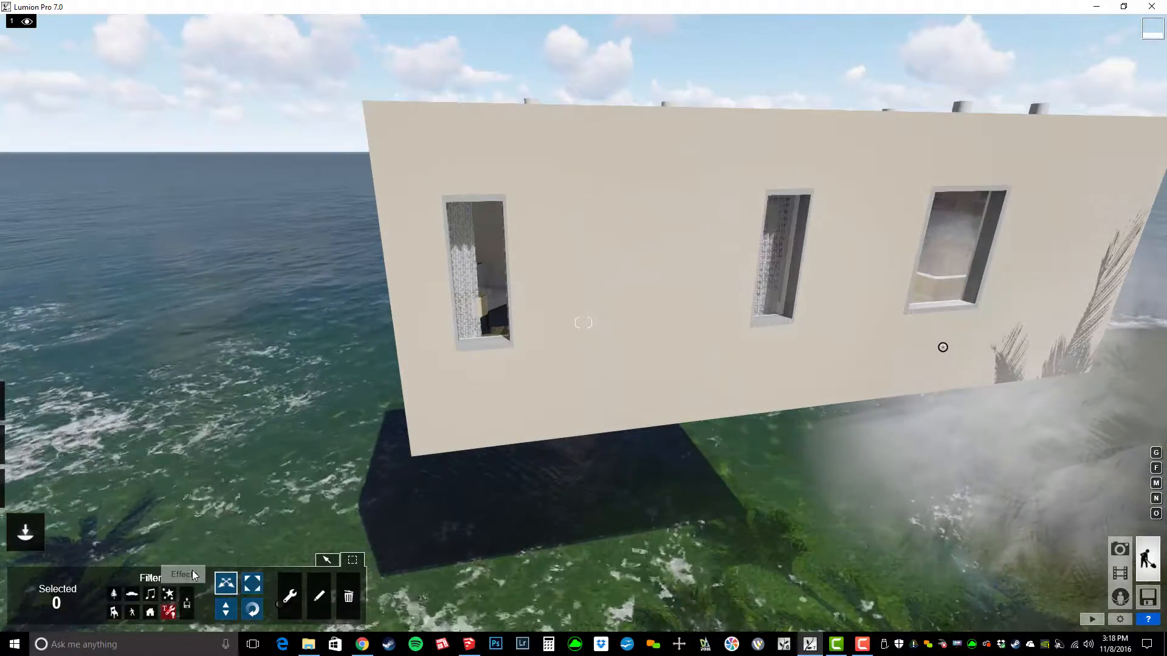
click(334, 560)
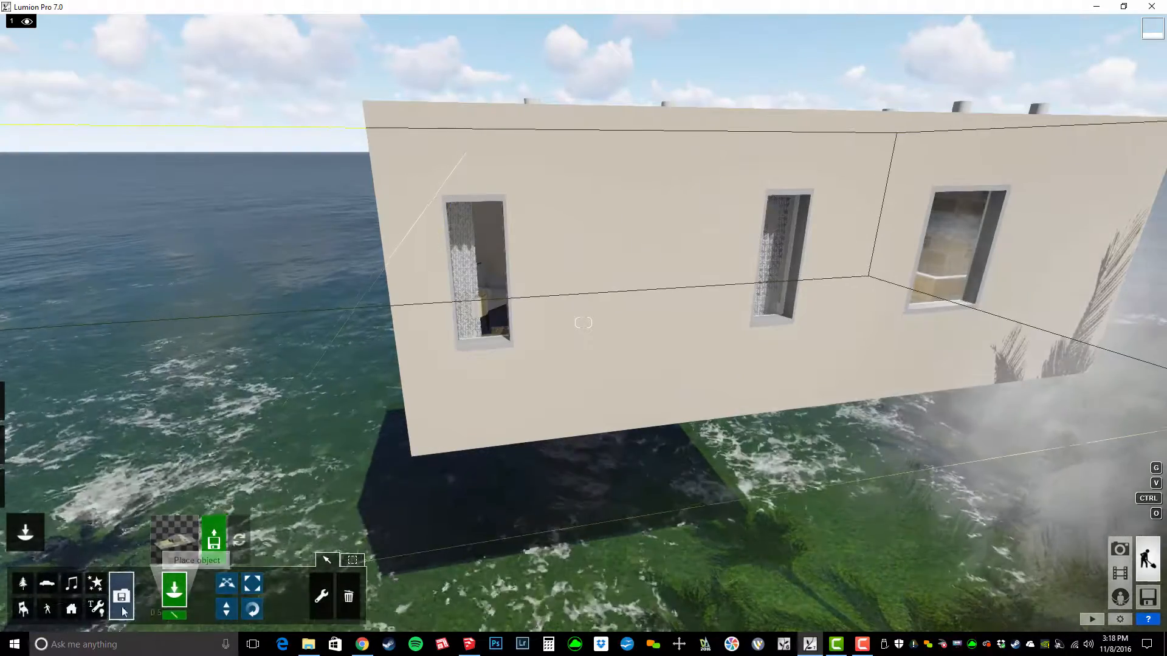
click(99, 610)
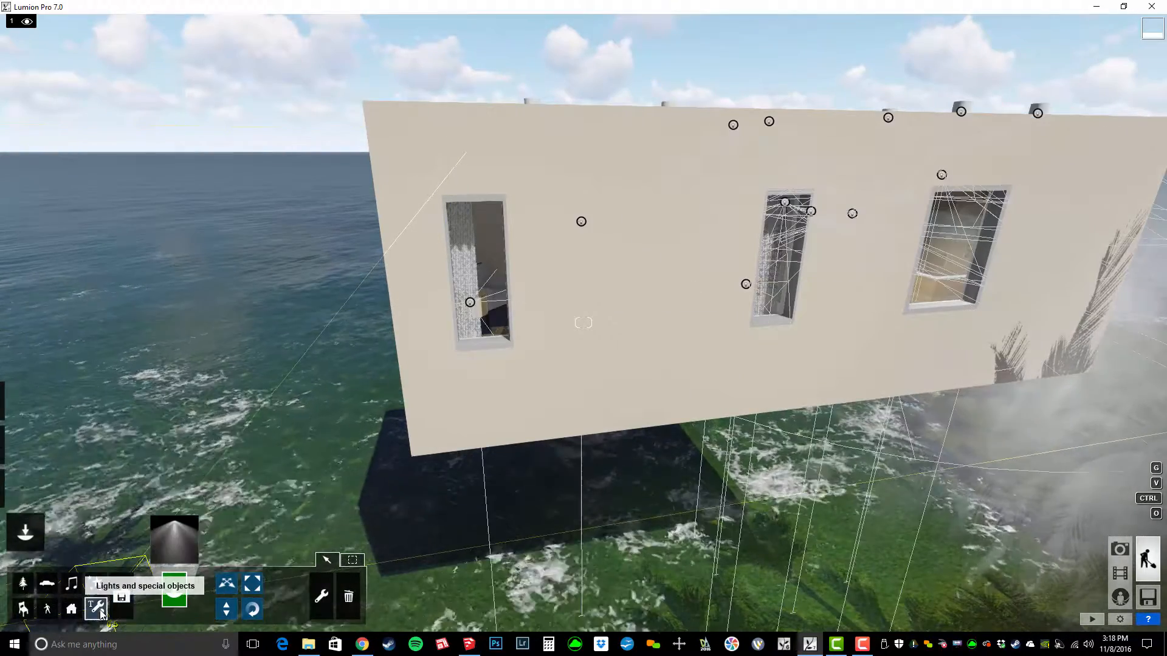
click(166, 552)
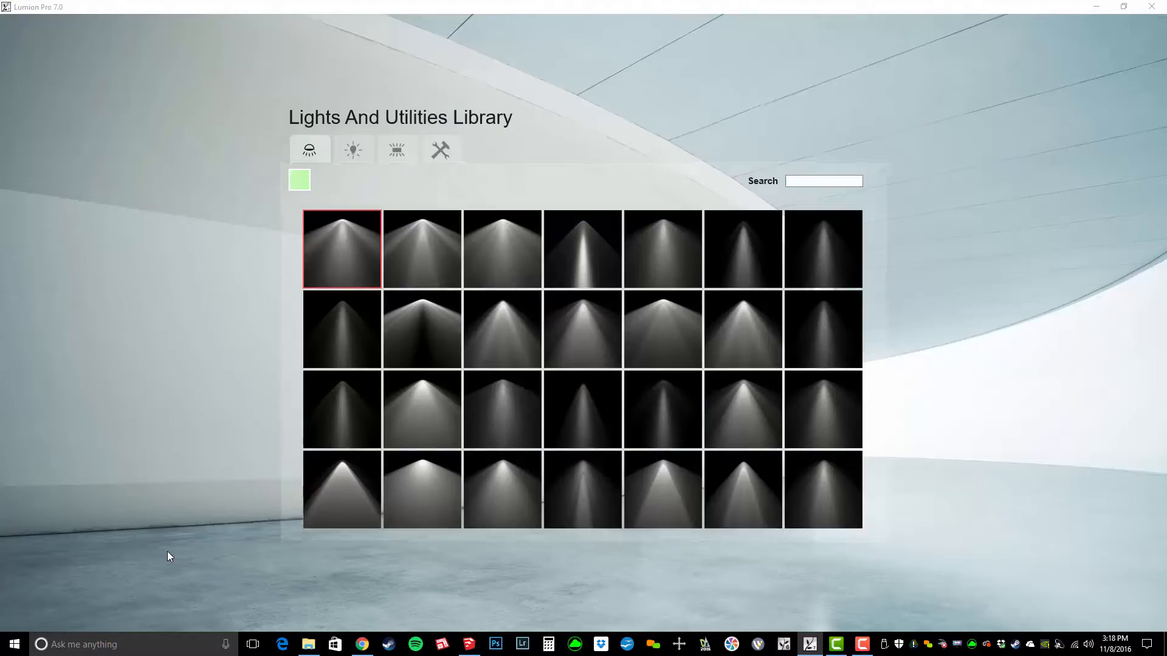
click(398, 152)
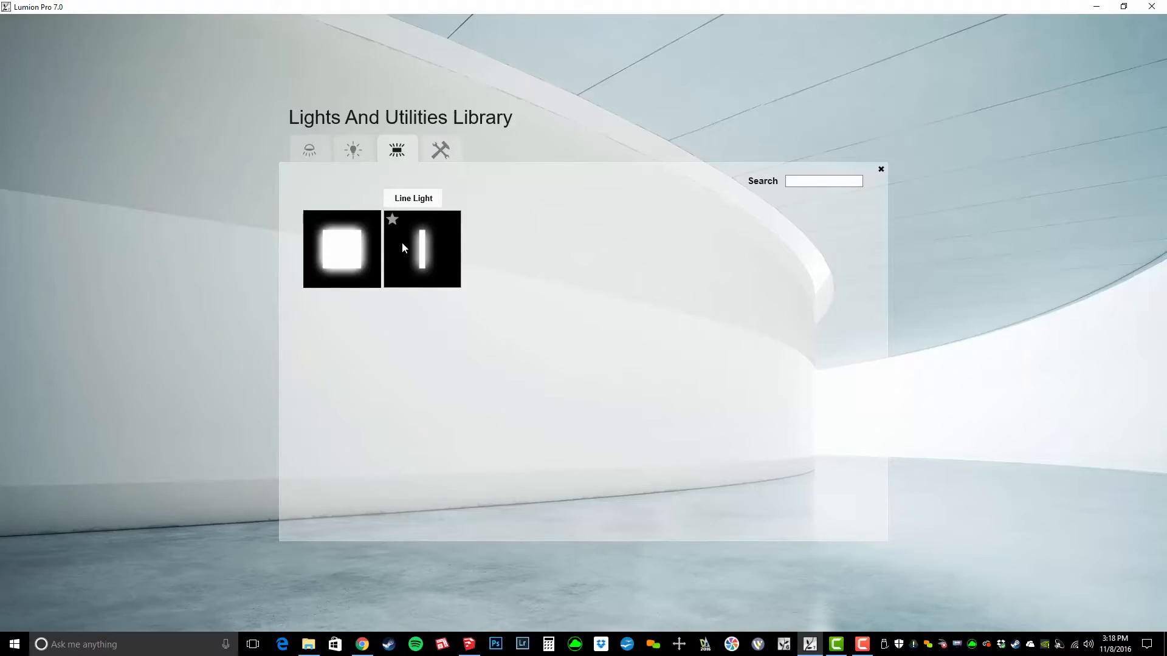
click(350, 255)
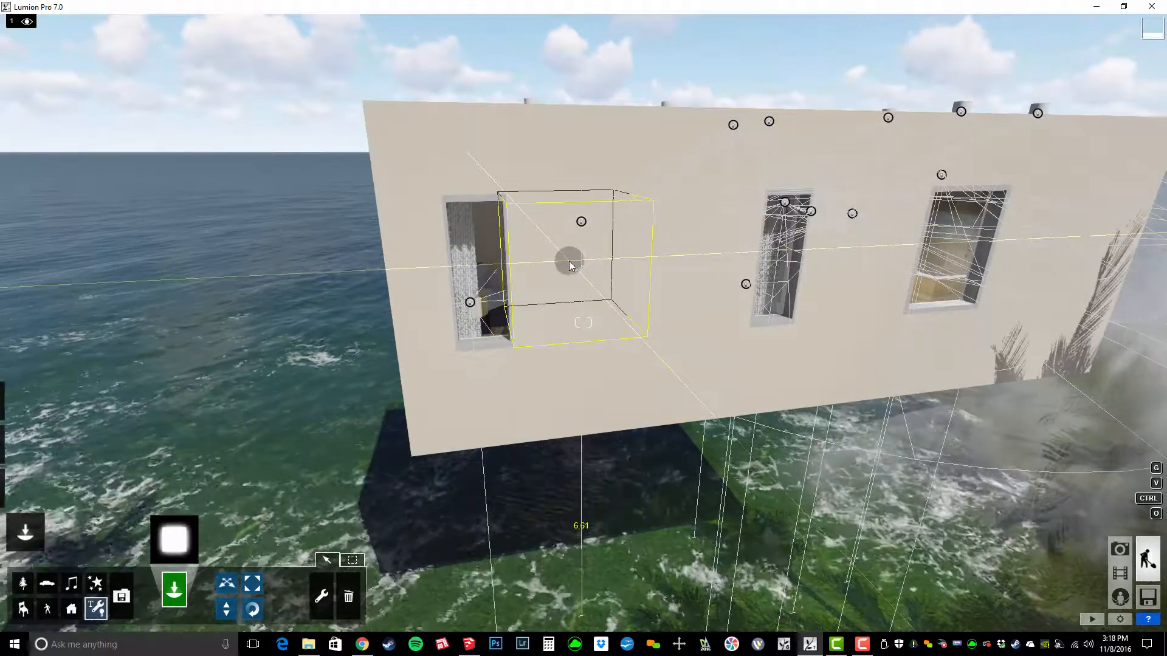
click(585, 266)
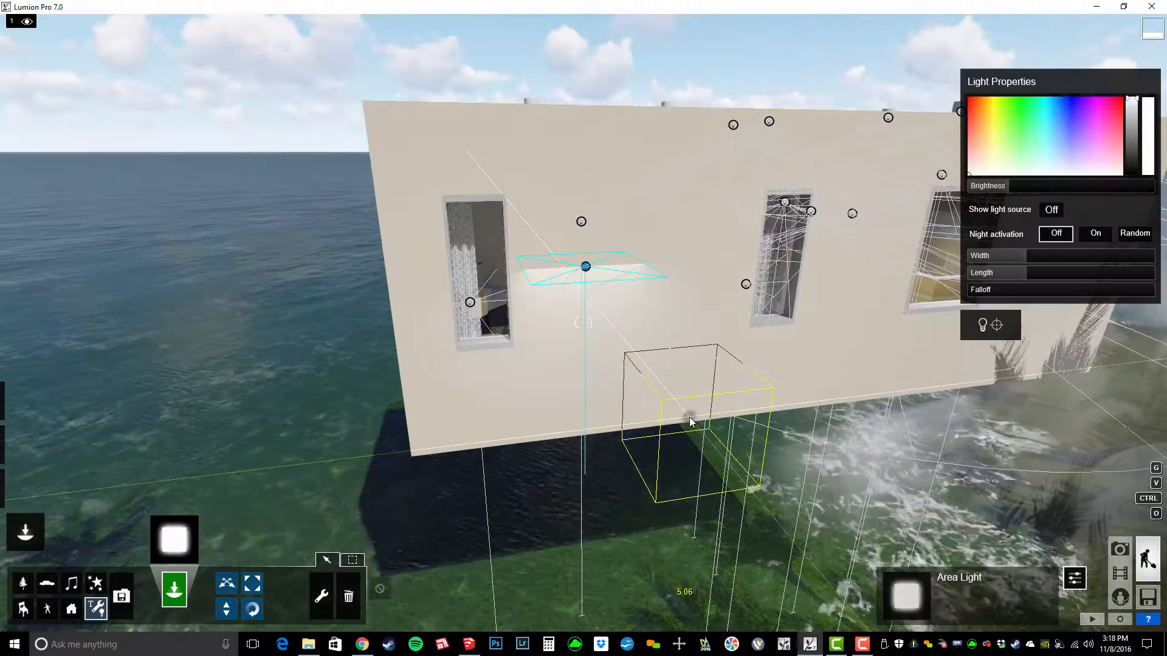
Pitch the area light upright, parallel to the exterior wall, and increase its width and length to span the bedroom windows.
click(354, 560)
click(252, 609)
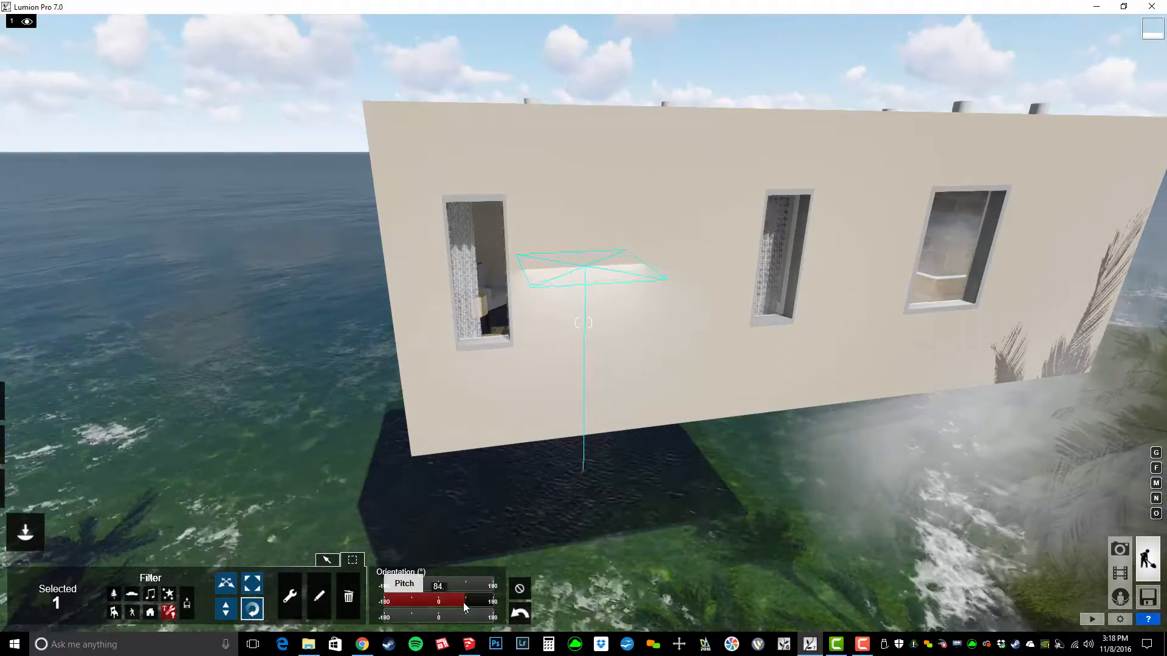
drag(463, 603, 439, 607)
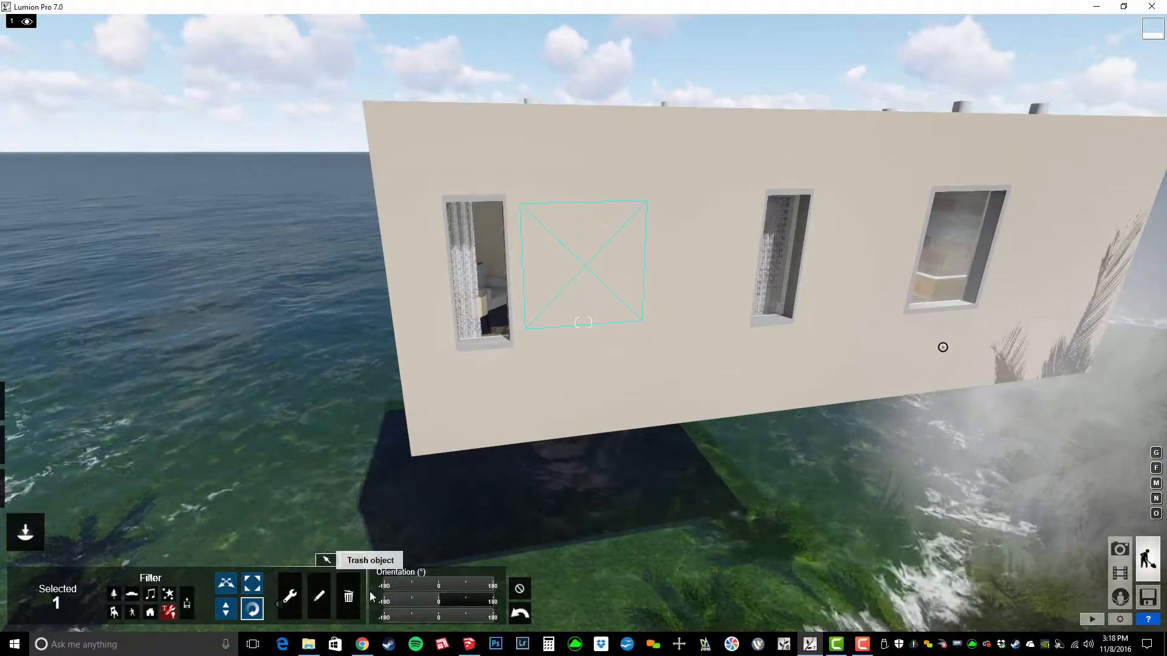
click(319, 596)
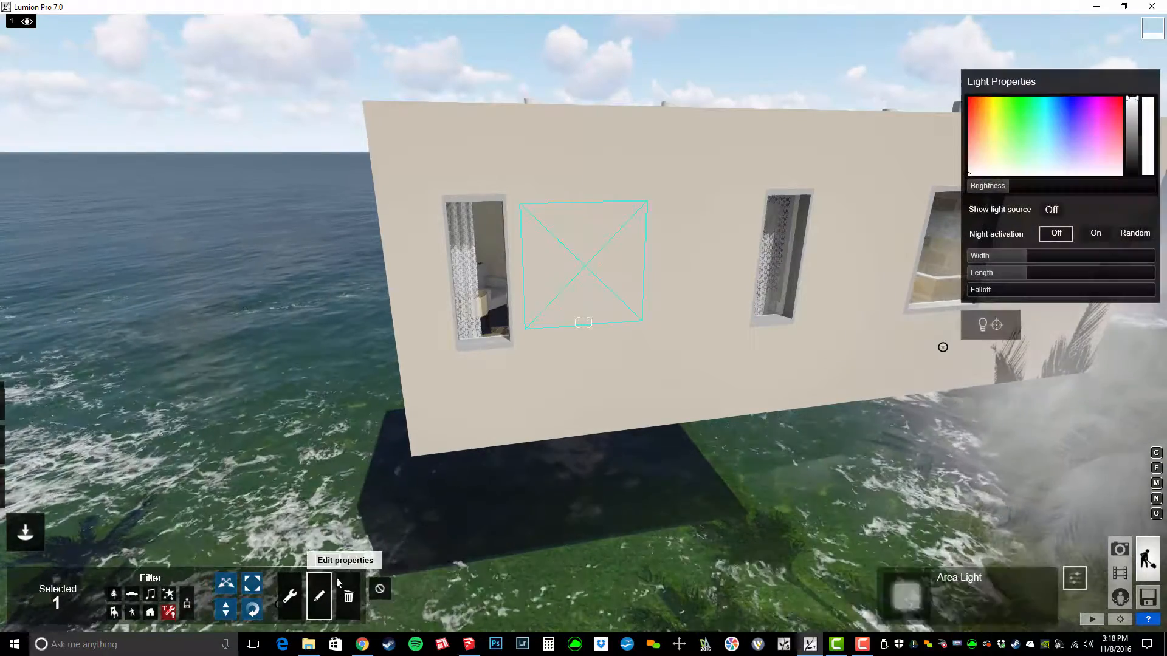
mouse_move(1034, 257)
mouse_down()
mouse_move(1076, 255)
mouse_move(1030, 275)
mouse_move(1041, 274)
mouse_up()
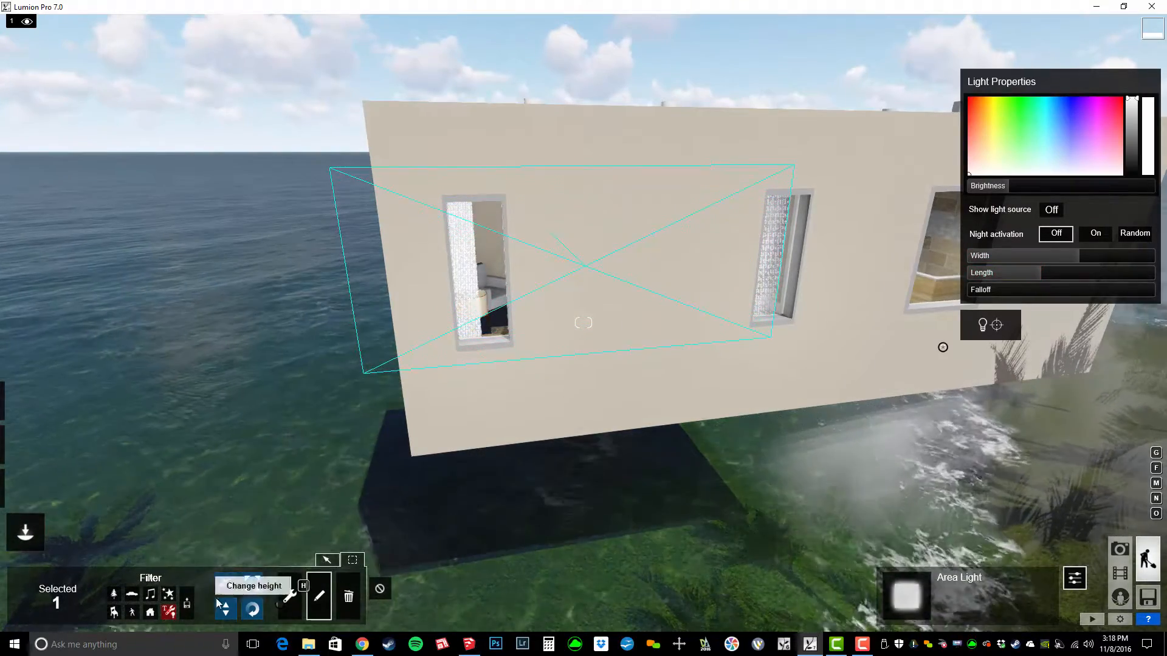
Shift the area light sideways along the wall until it covers both bedroom windows, and examine its effect inside the room.
click(225, 584)
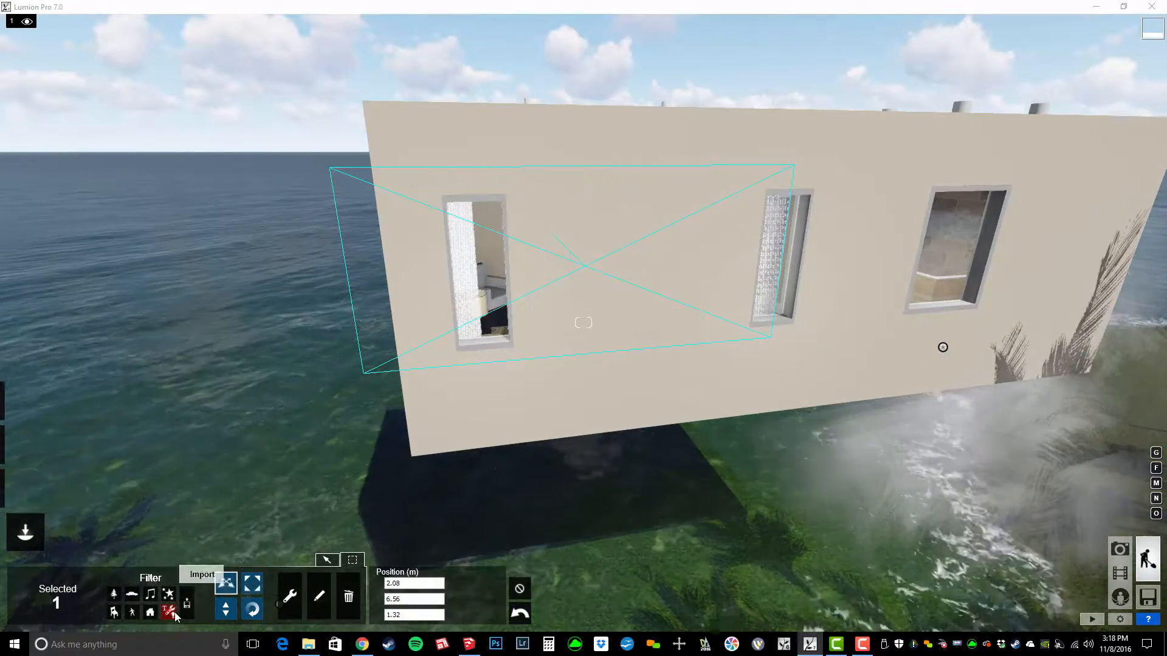
click(170, 611)
drag(588, 272, 651, 276)
right_drag(651, 276, 474, 253)
key(w)
key(s)
right_drag(838, 389, 698, 392)
Raise the area light's brightness slightly and try different light colours, ending on a warm yellow-orange tint.
click(319, 597)
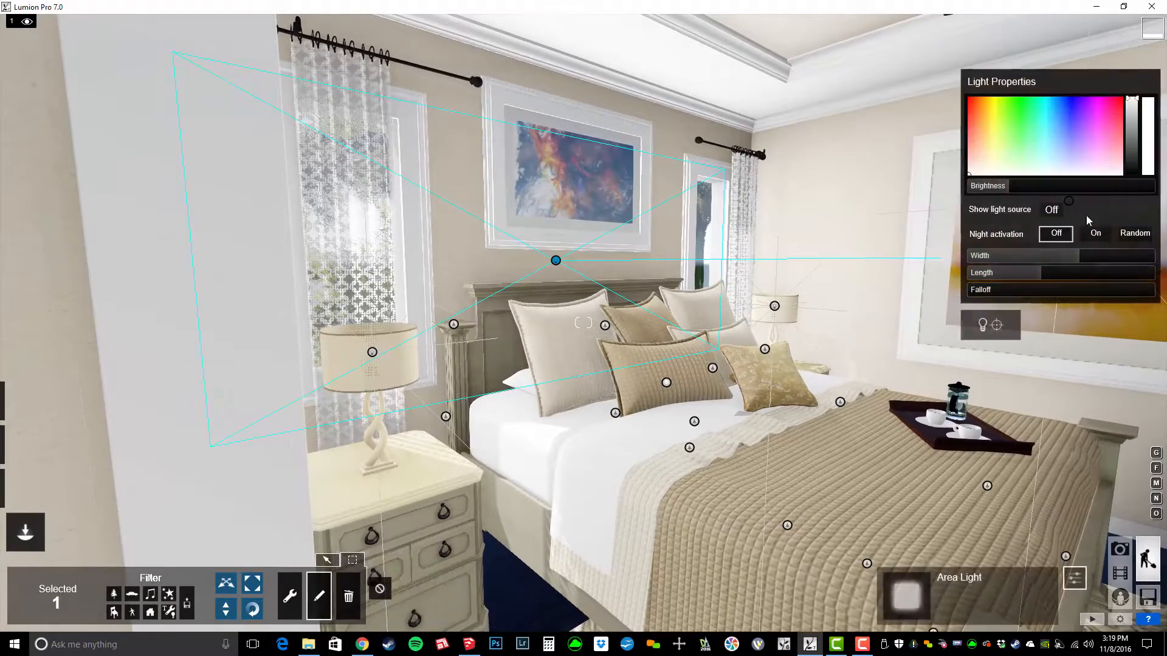
mouse_move(1028, 189)
mouse_down()
mouse_move(1076, 186)
mouse_move(1002, 187)
mouse_move(1038, 187)
mouse_move(1018, 188)
mouse_up()
click(1029, 132)
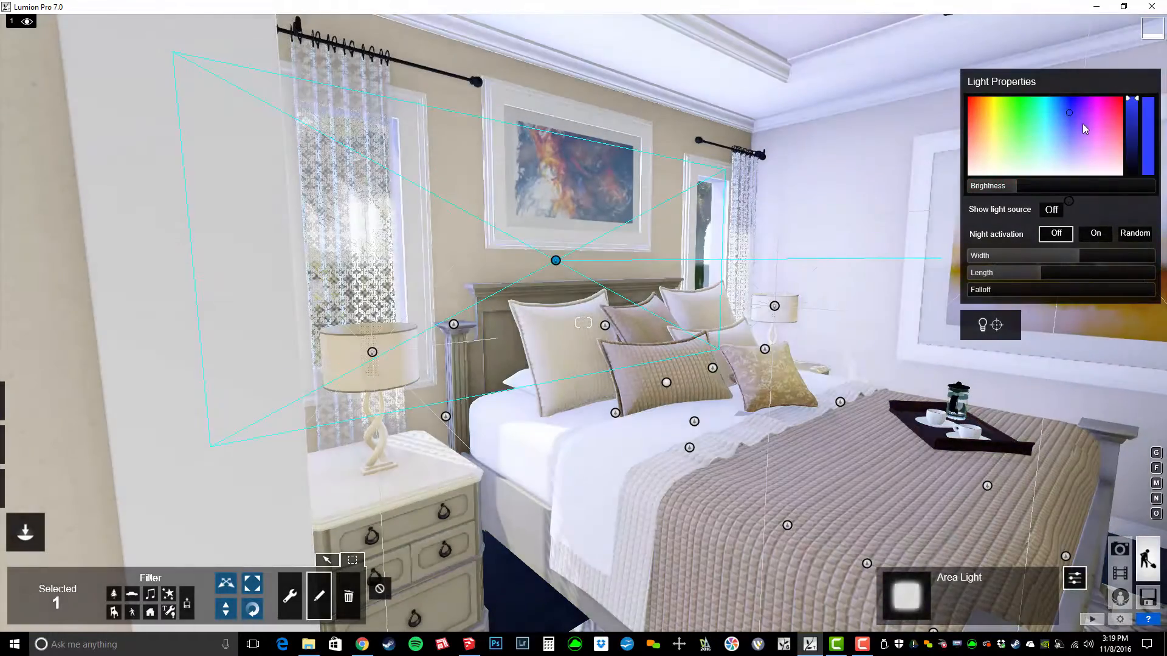
click(1010, 143)
click(1006, 145)
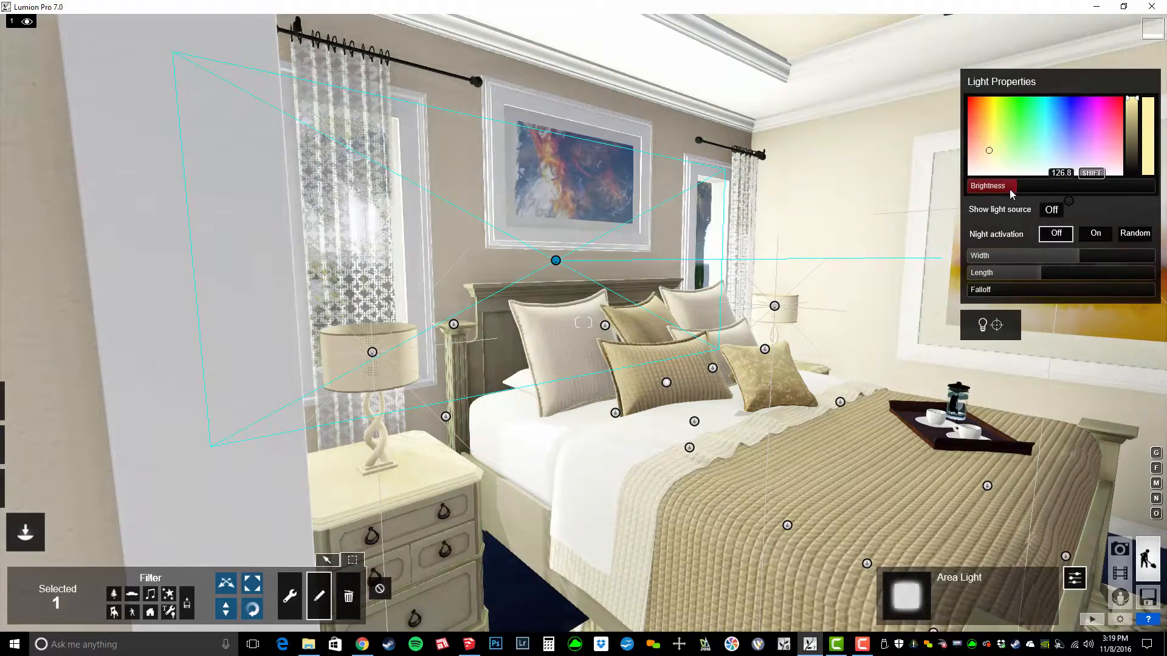
mouse_move(1013, 193)
right_down()
mouse_move(998, 216)
mouse_move(1034, 219)
mouse_move(1022, 189)
right_up()
key(d)
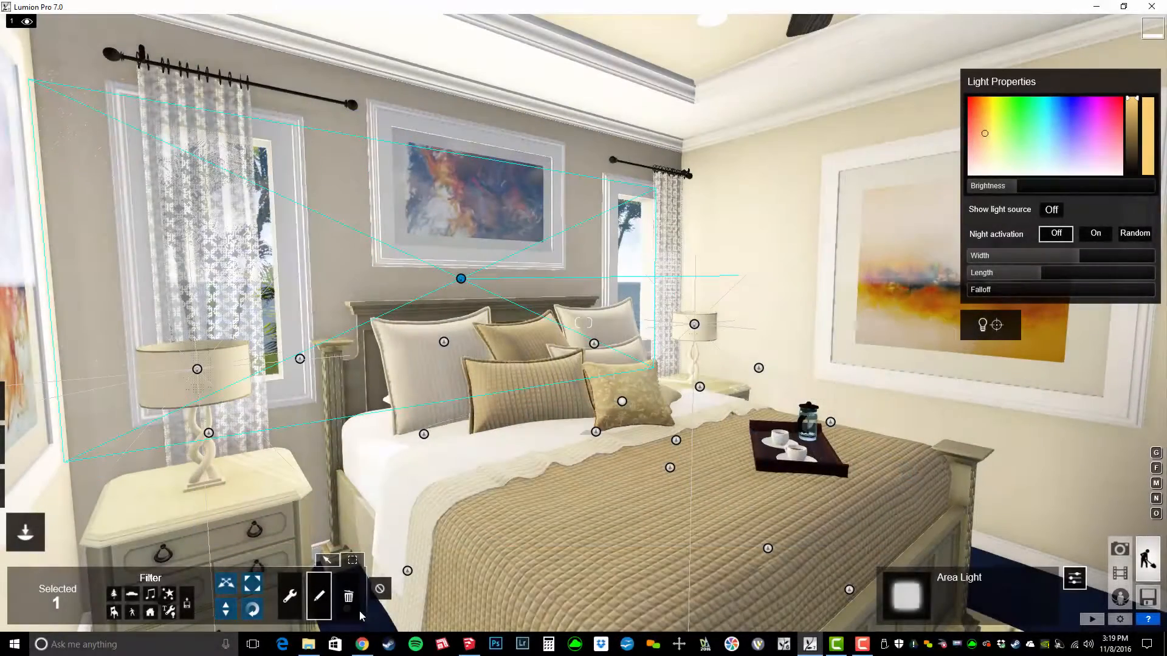
Delete the area light from the bedroom windows.
click(358, 609)
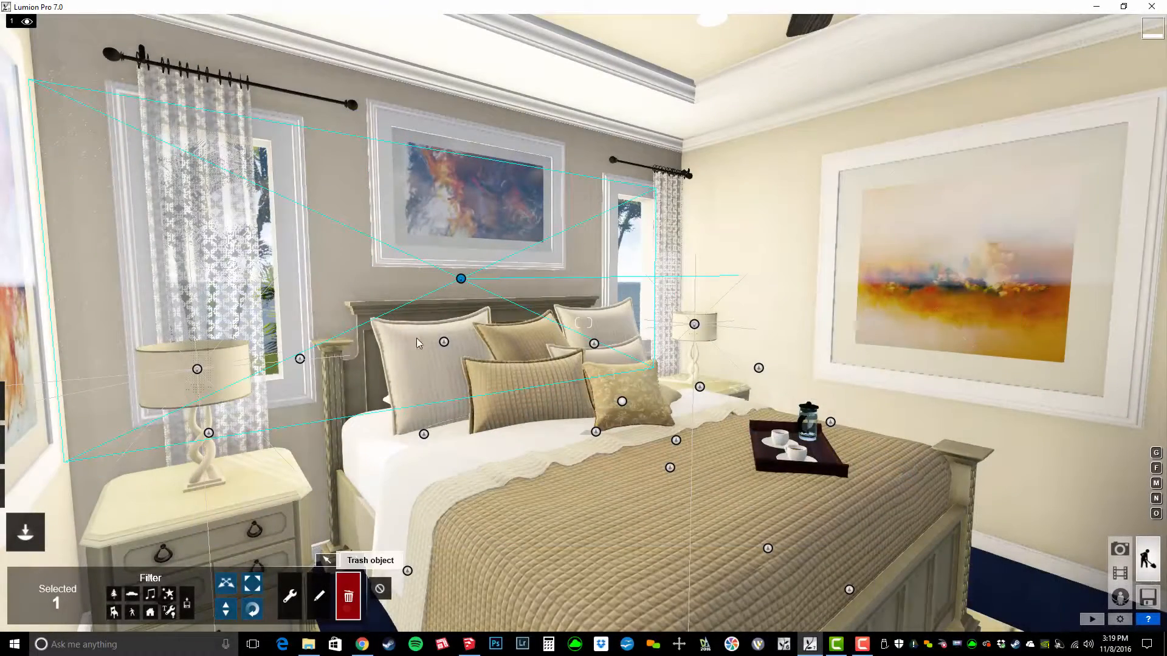
click(463, 281)
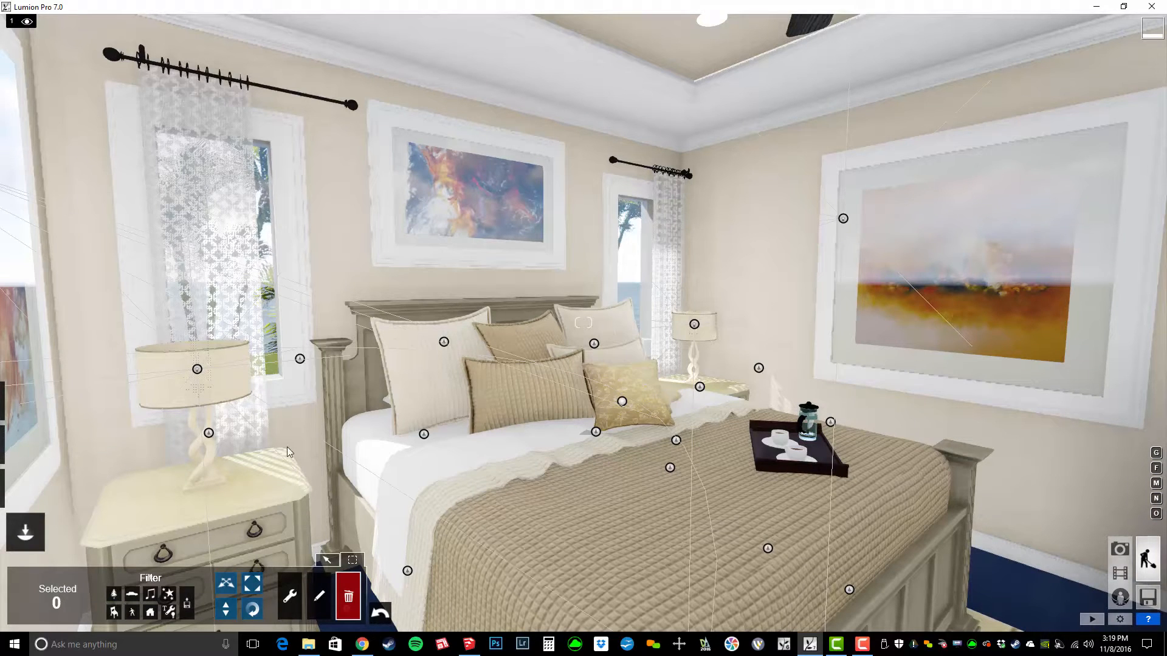
Place a Line Light from the lights library above the tray ceiling's crown moulding, over the large landscape painting.
mouse_move(38, 538)
click(332, 573)
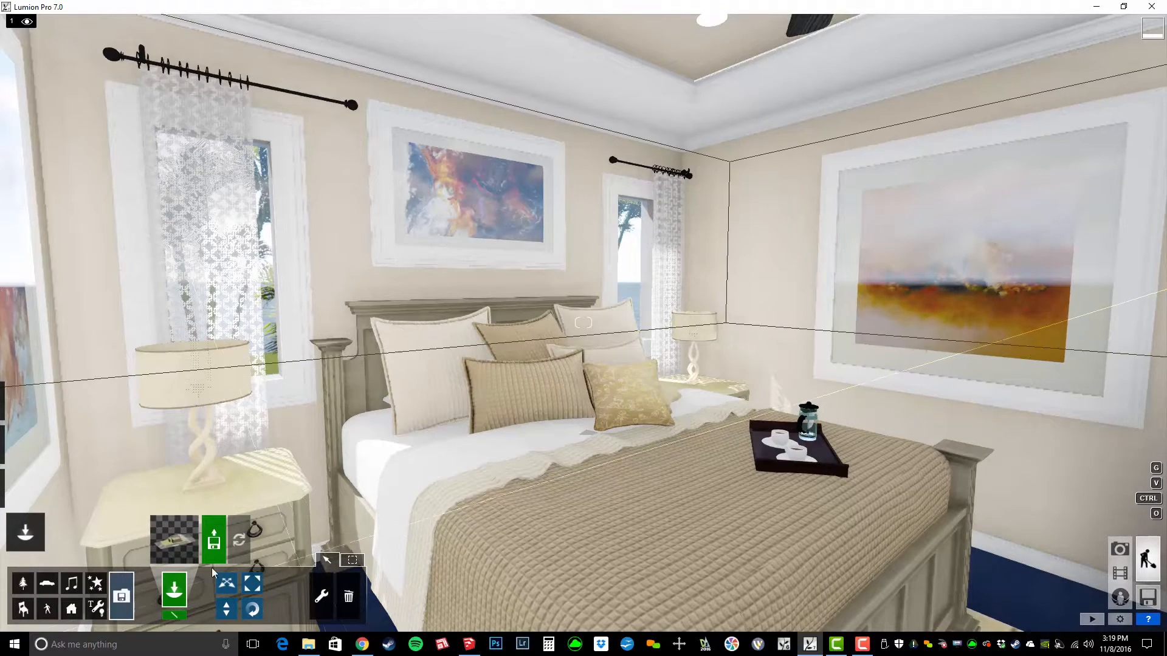
click(96, 607)
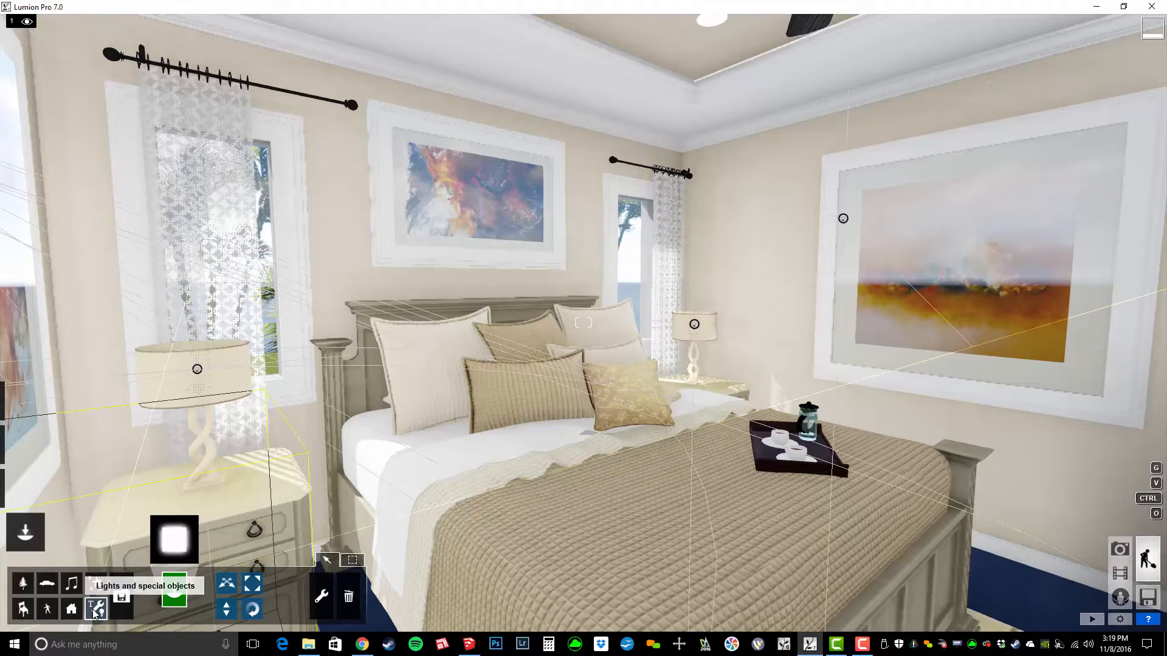
click(176, 540)
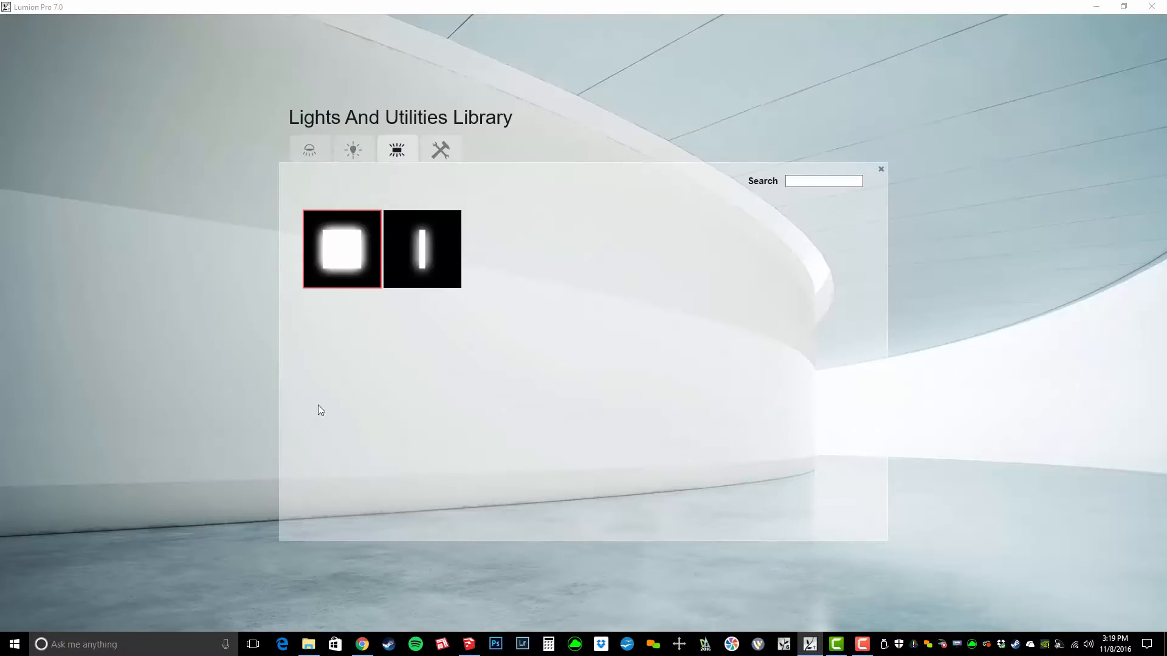
click(429, 260)
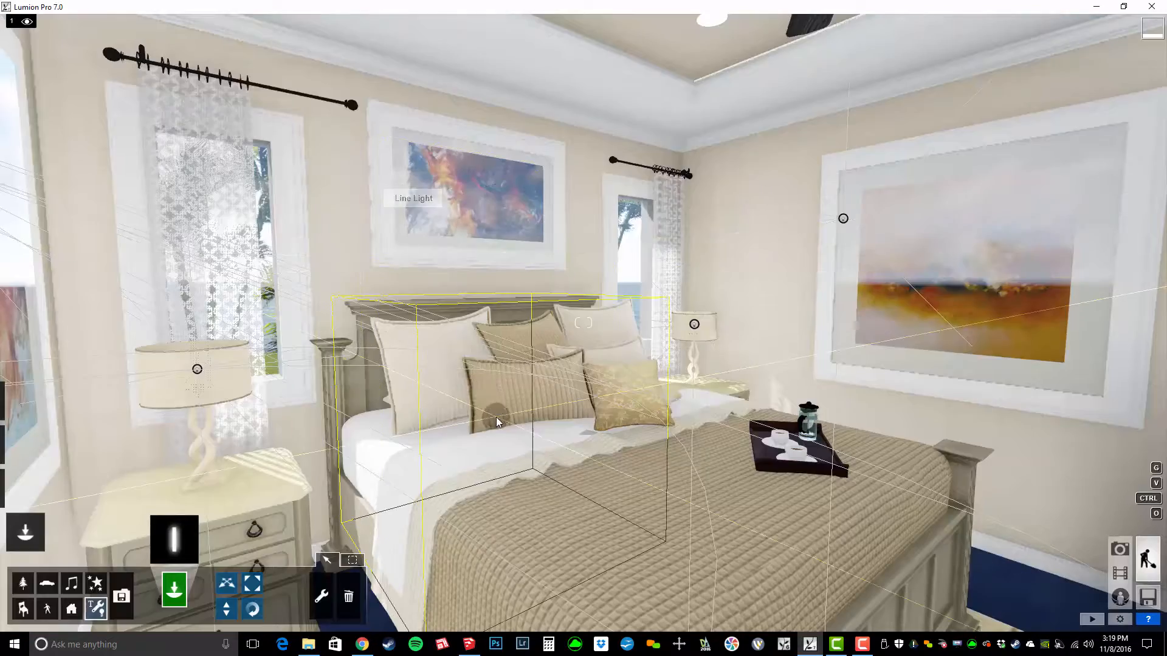
right_drag(496, 417, 583, 322)
key(w)
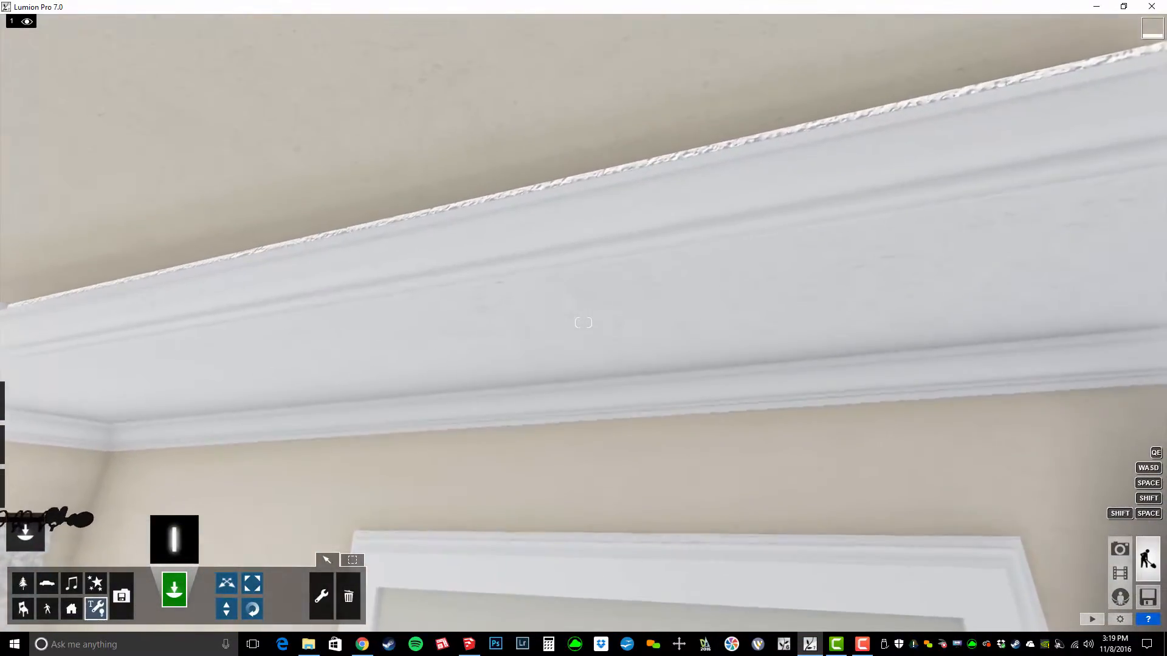
key(q)
key(q)
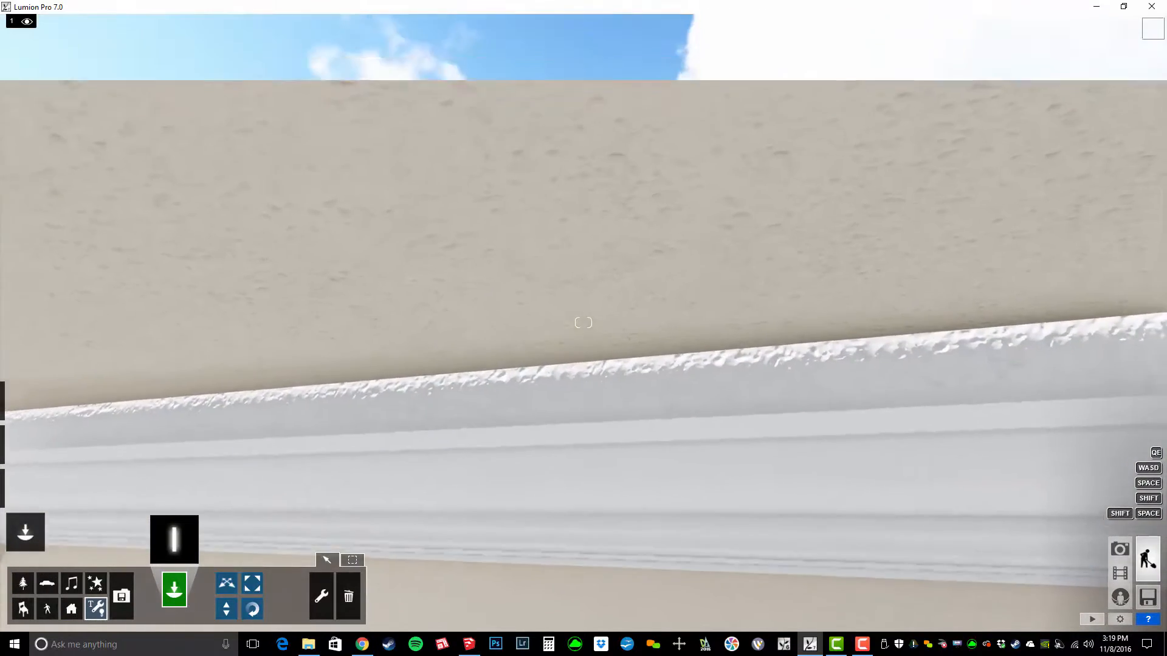
mouse_move(583, 323)
right_down()
mouse_move(584, 346)
mouse_move(576, 304)
right_up()
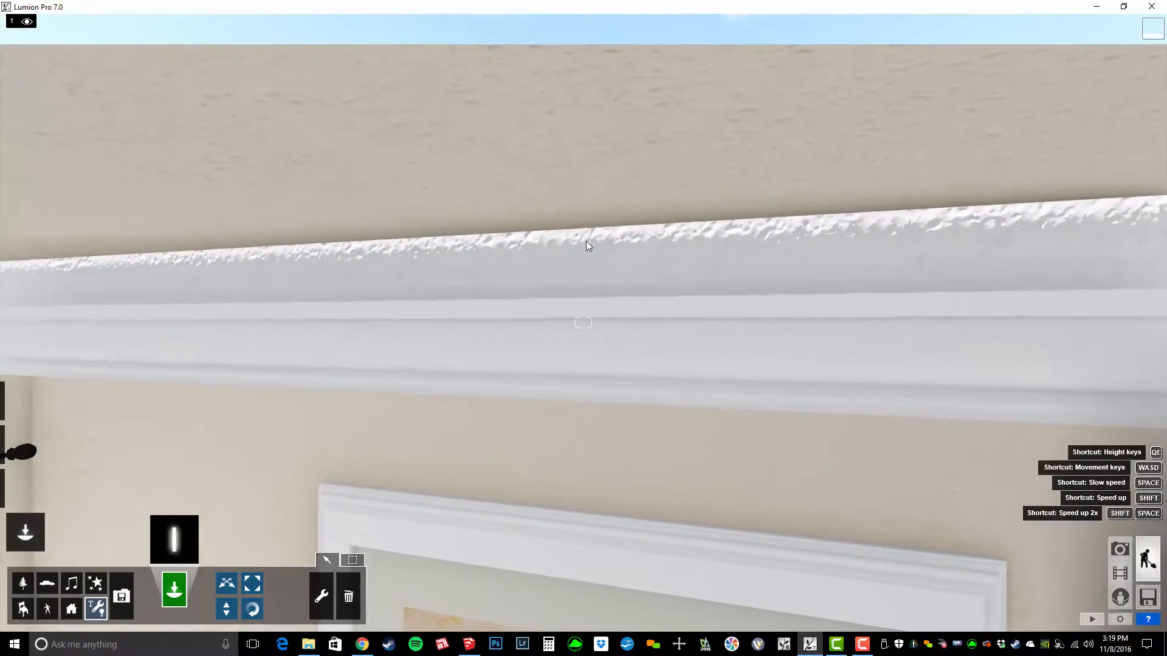
click(560, 212)
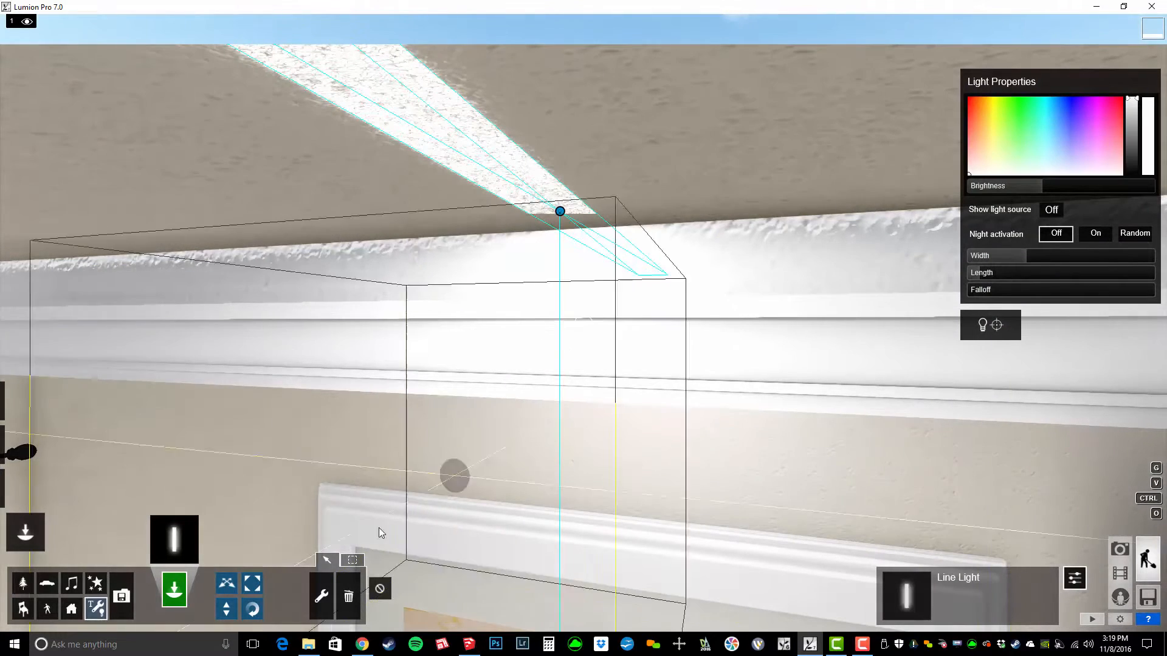
Try the line light's pitch at 90° and lower the light to a height of 7.72 m at the crown moulding.
click(354, 560)
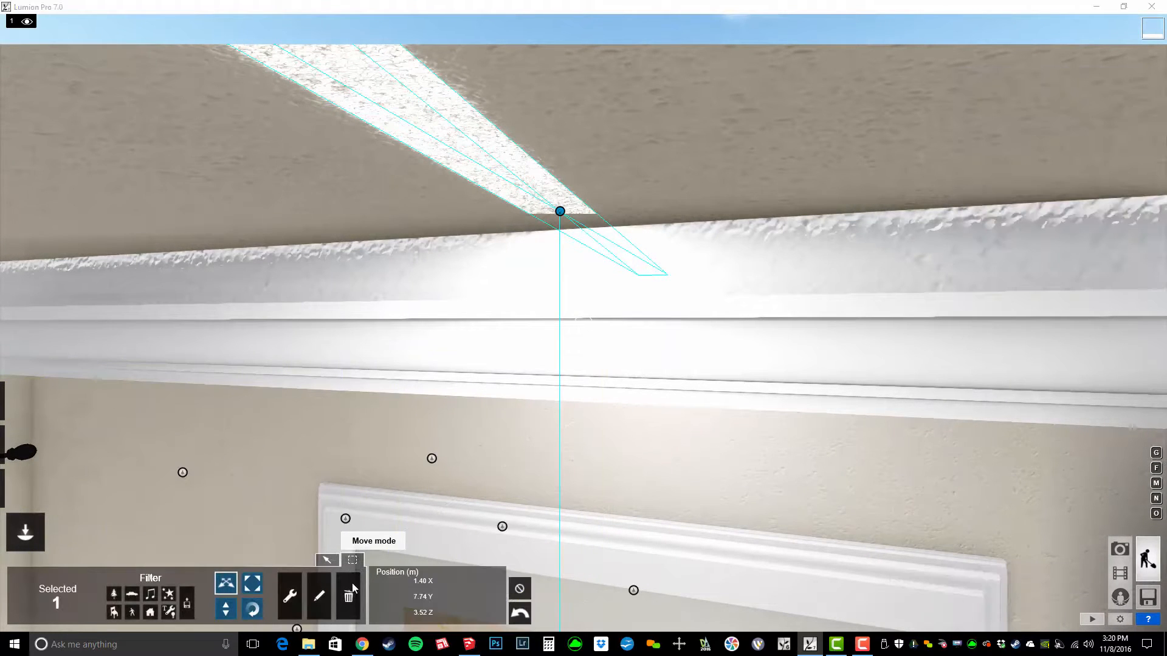
click(252, 610)
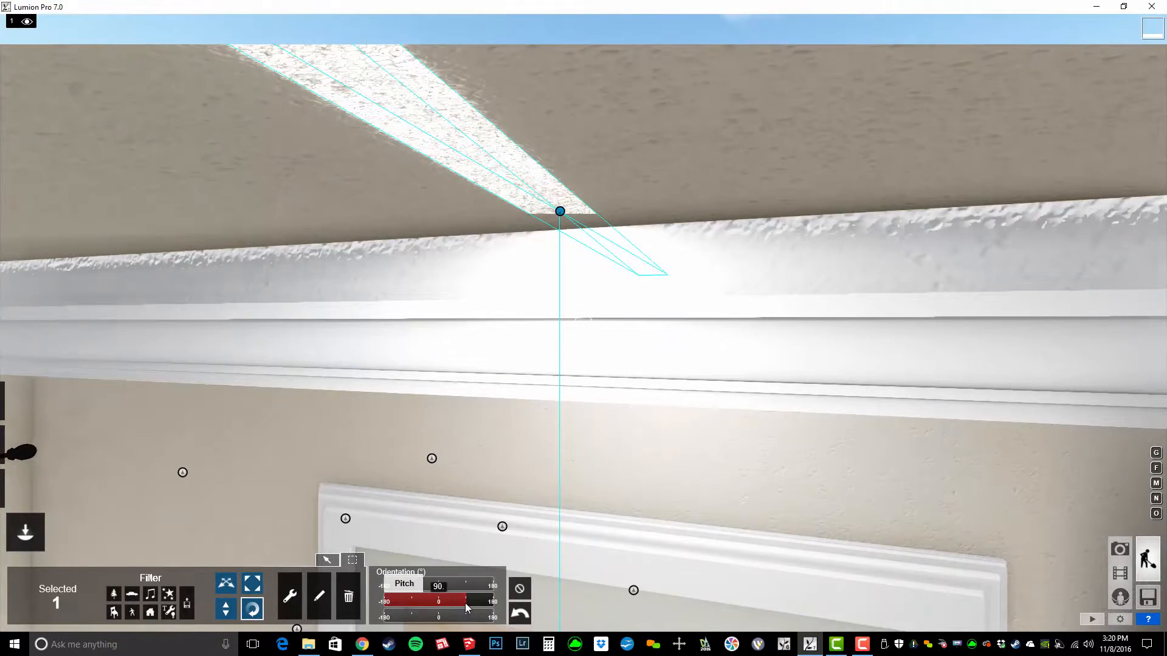
mouse_move(465, 603)
mouse_down()
mouse_move(409, 611)
mouse_move(466, 612)
mouse_up()
click(225, 610)
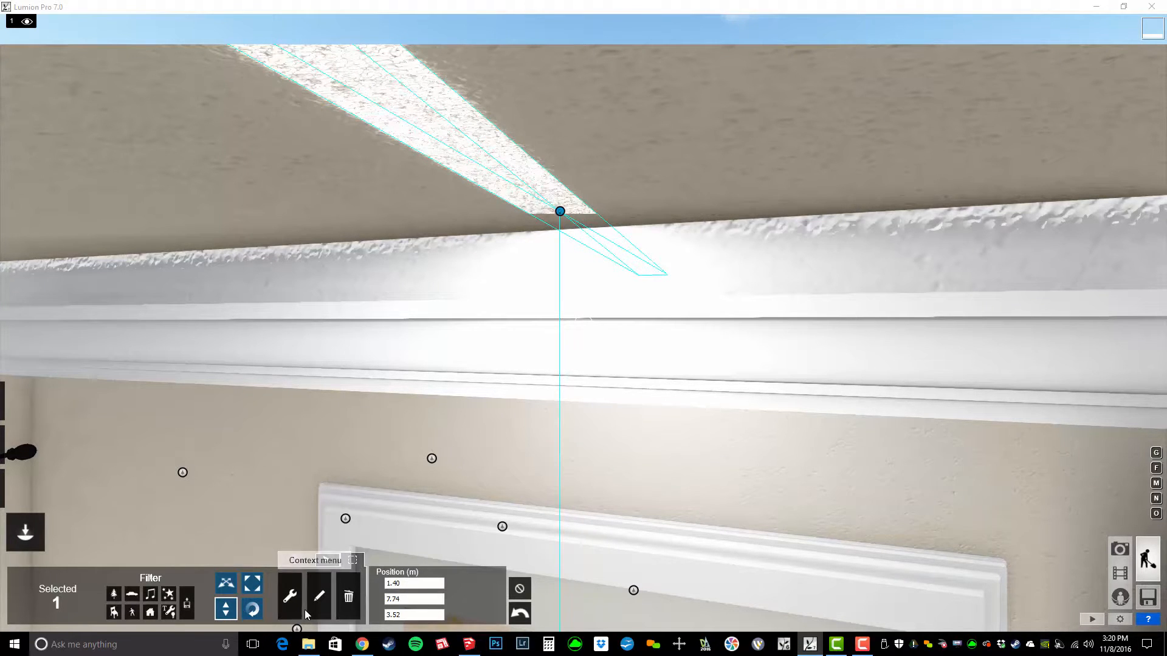
drag(561, 213, 562, 217)
mouse_move(341, 567)
right_down()
mouse_move(341, 547)
mouse_move(353, 562)
right_up()
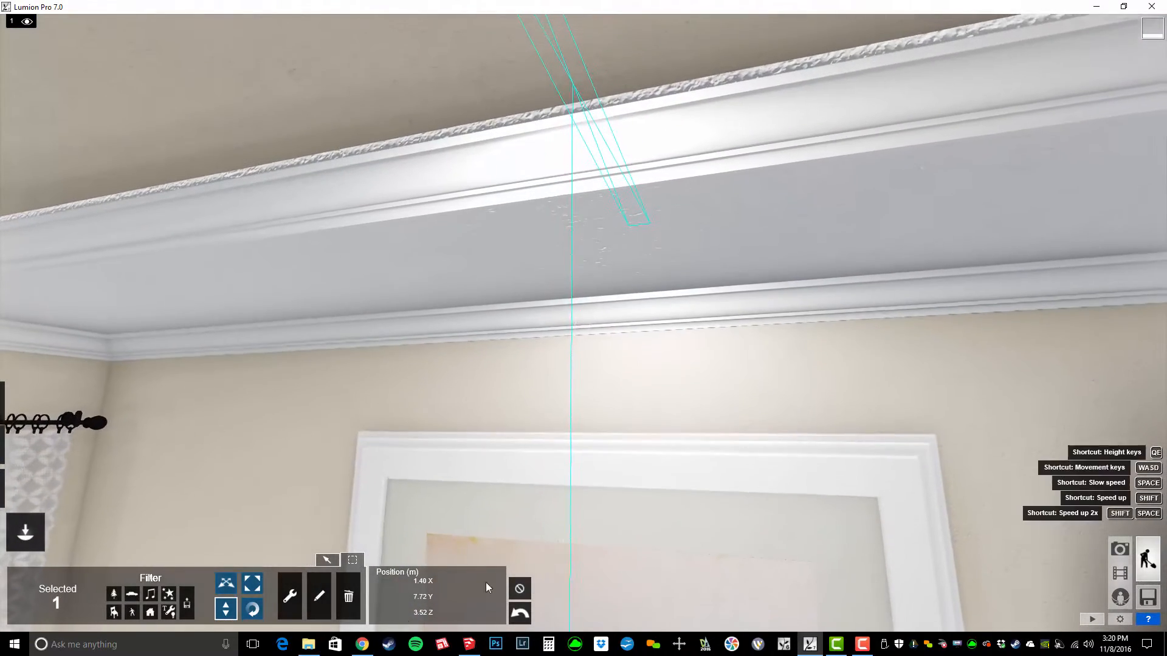
Rotate the line light to run along the crown moulding and pitch it to shine up onto the tray ceiling.
click(247, 613)
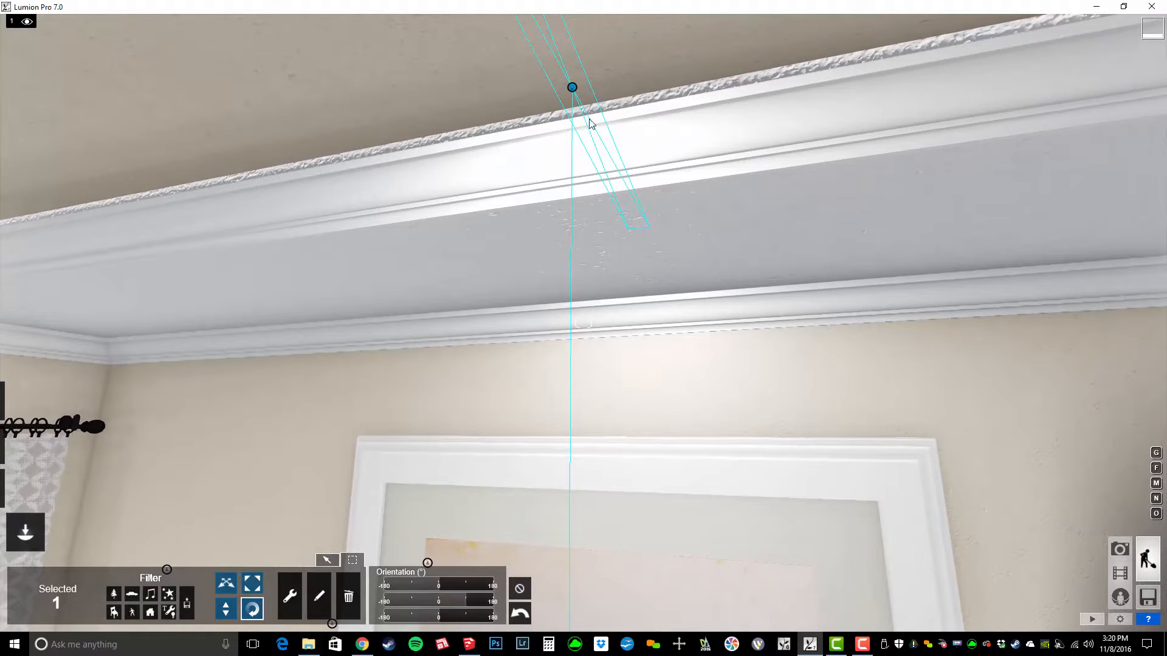
drag(440, 593, 412, 611)
key(s)
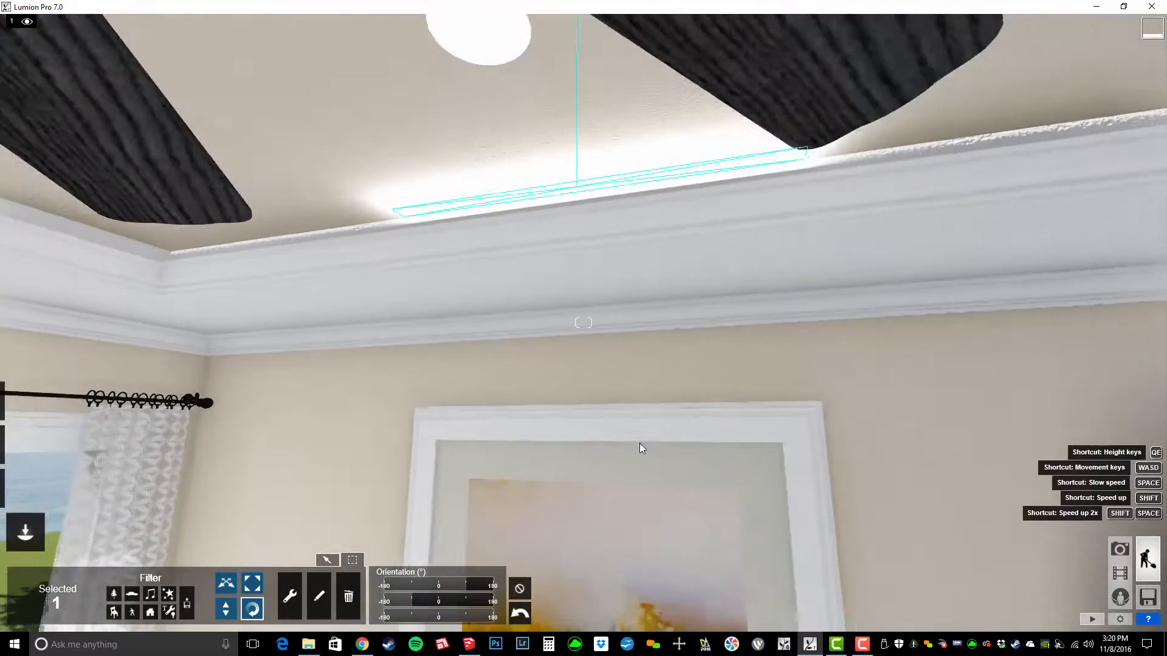
Widen the line light to span the length of the crown moulding, reduce its length to the minimum and set its brightness to 191.4.
right_drag(639, 443, 677, 442)
key(w)
key(s)
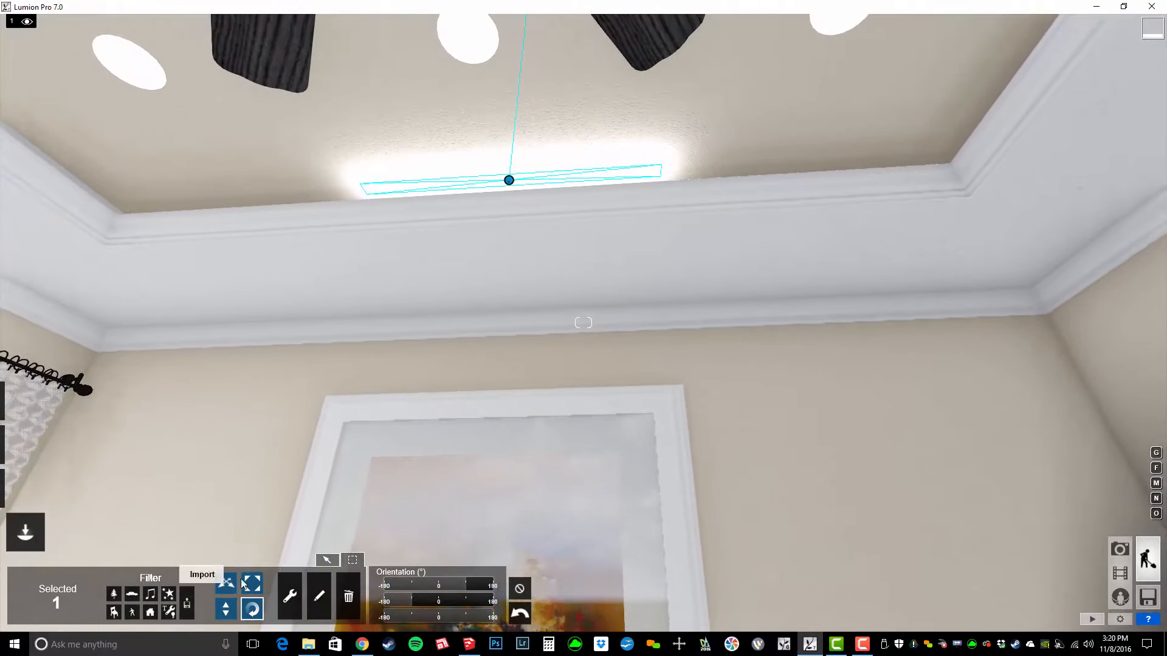
click(320, 594)
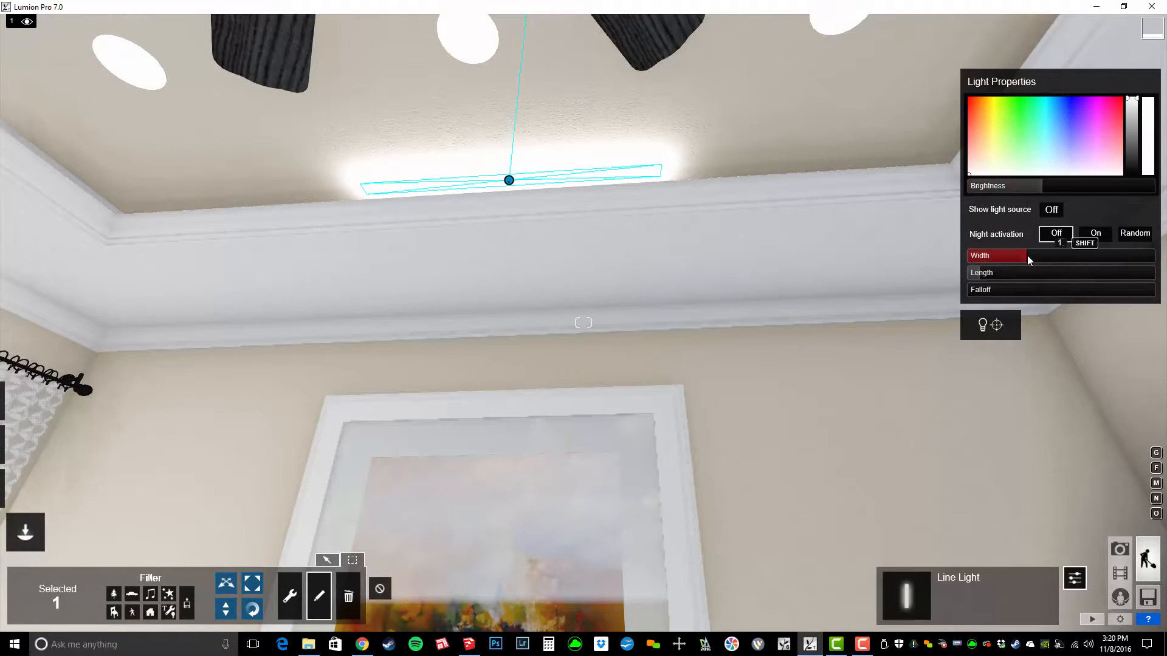
drag(1027, 255, 1064, 257)
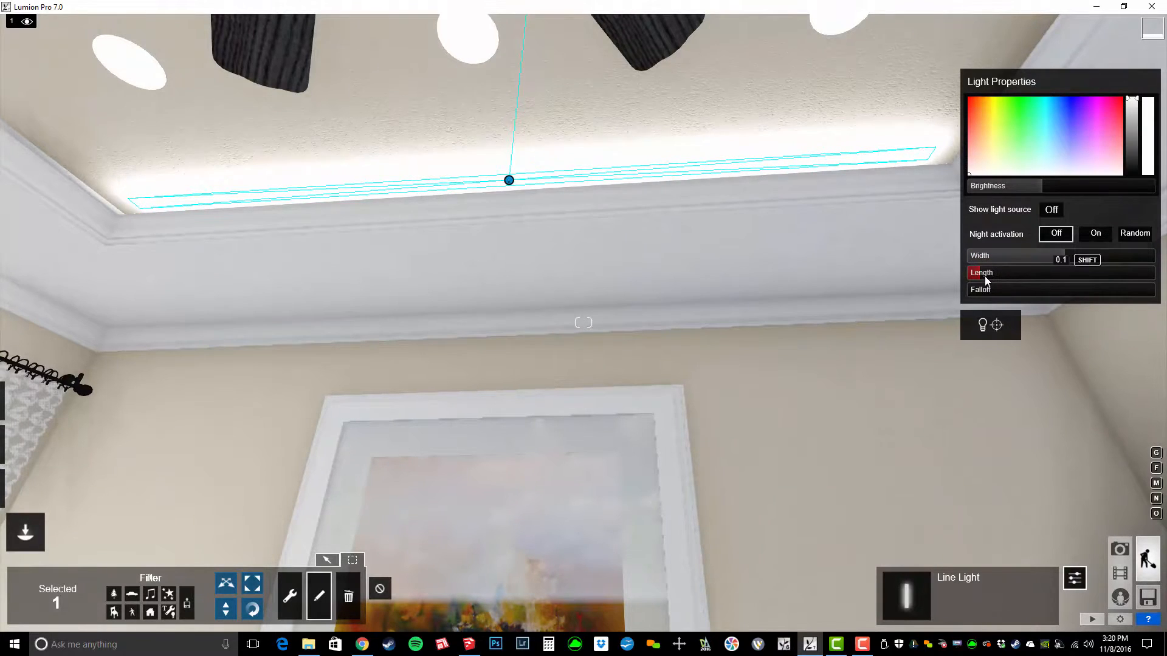
drag(984, 277, 965, 274)
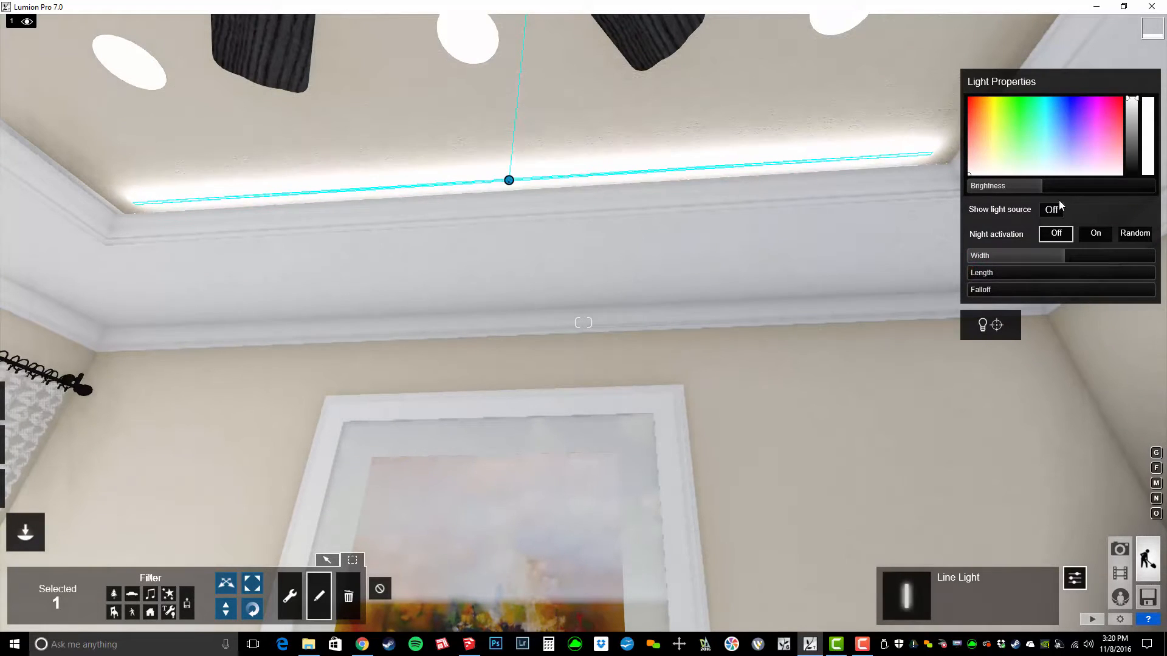
mouse_move(1042, 185)
mouse_down()
mouse_move(993, 194)
mouse_move(1022, 191)
mouse_up()
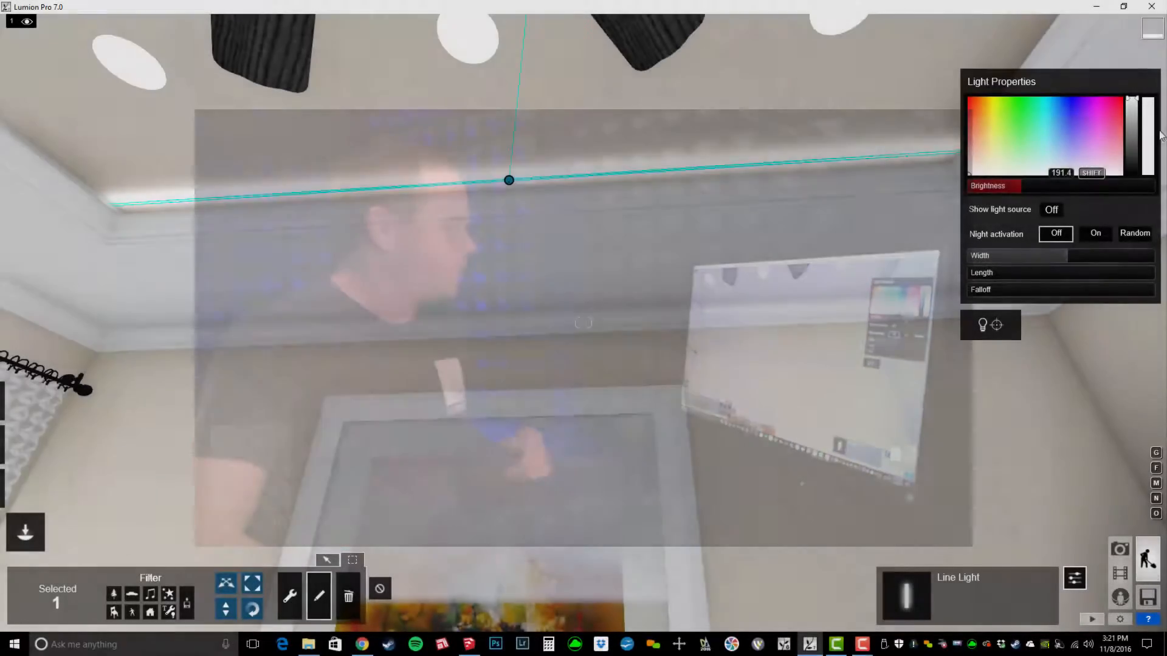
Delete the line light above the crown moulding over the painting.
click(349, 597)
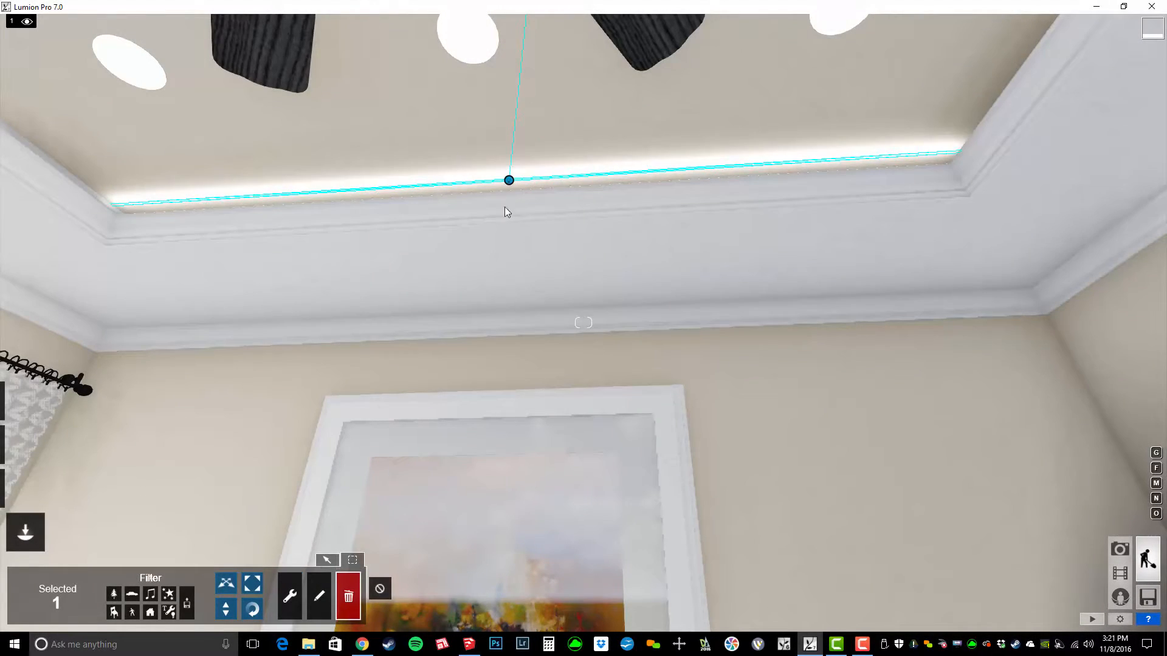
click(509, 180)
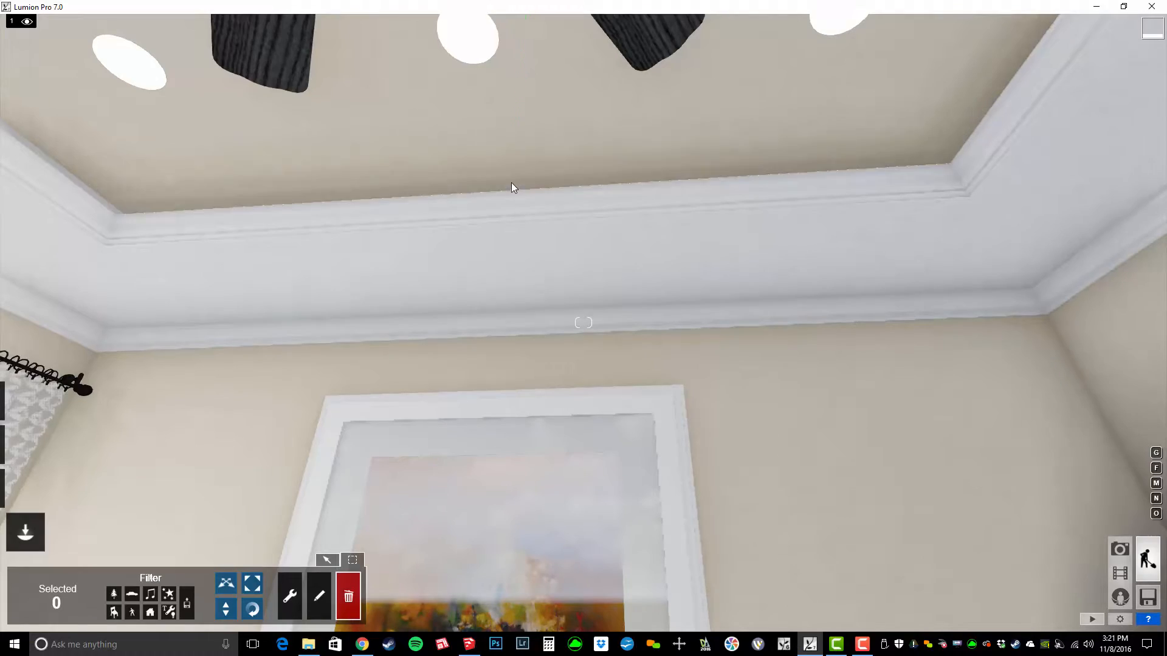
Switch to the master suite model in SketchUp and show the (ALL ON) scene close up behind the tray ceiling's crown moulding corner.
key(alt+Tab)
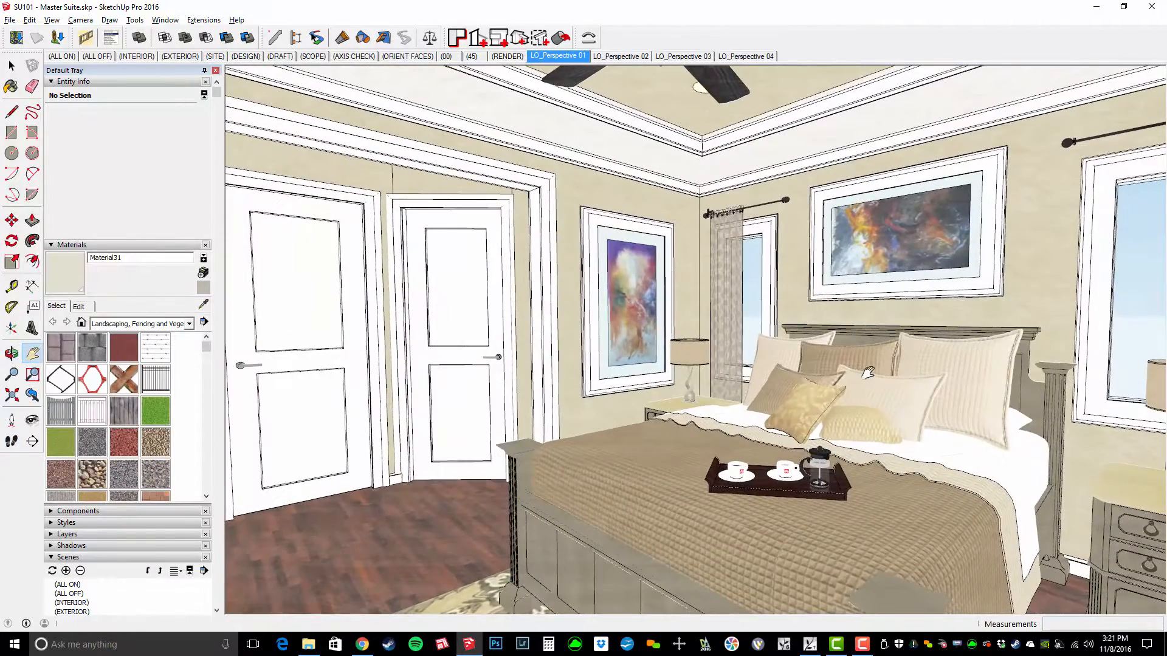
click(981, 172)
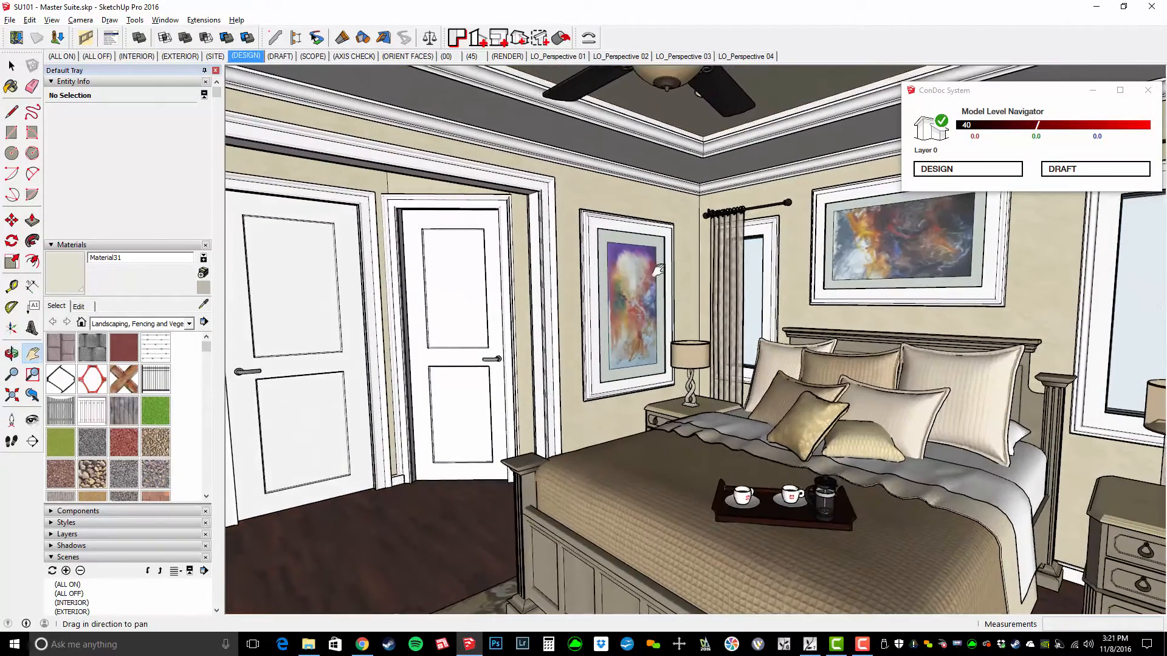
scroll(658, 270, up, 3)
click(137, 56)
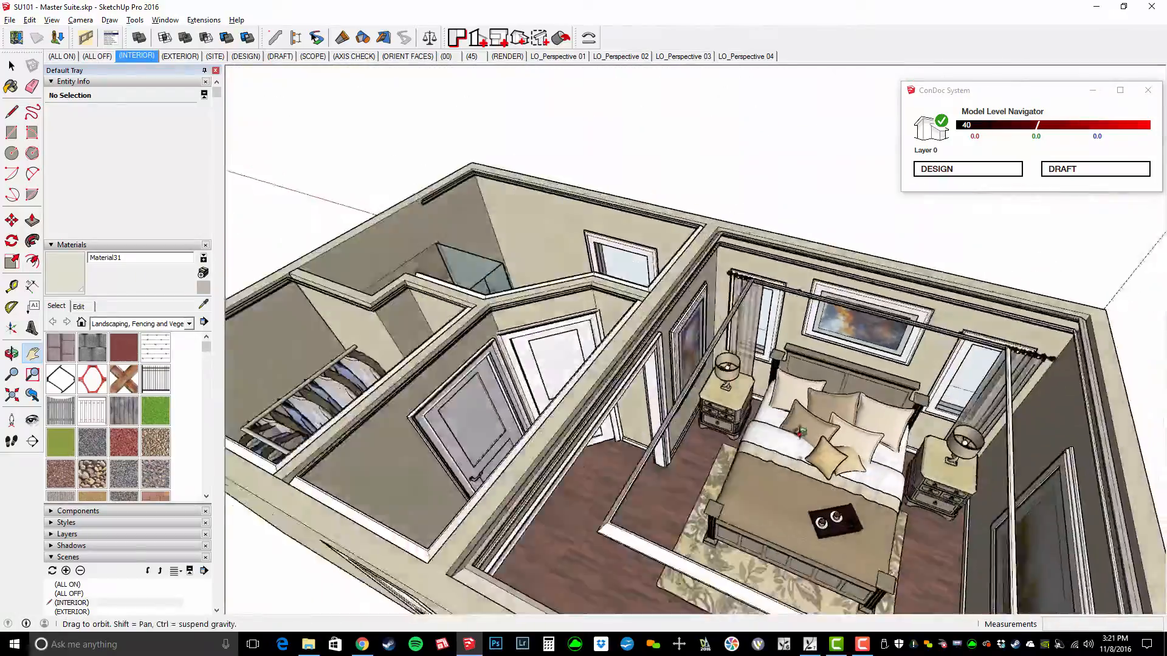
middle_drag(801, 432, 644, 358)
scroll(924, 377, up, 4)
shift+middle_drag(644, 359, 850, 273)
scroll(626, 316, up, 5)
middle_drag(742, 476, 841, 267)
shift+middle_drag(841, 268, 853, 296)
scroll(762, 166, up, 4)
shift+middle_drag(762, 158, 838, 243)
click(62, 56)
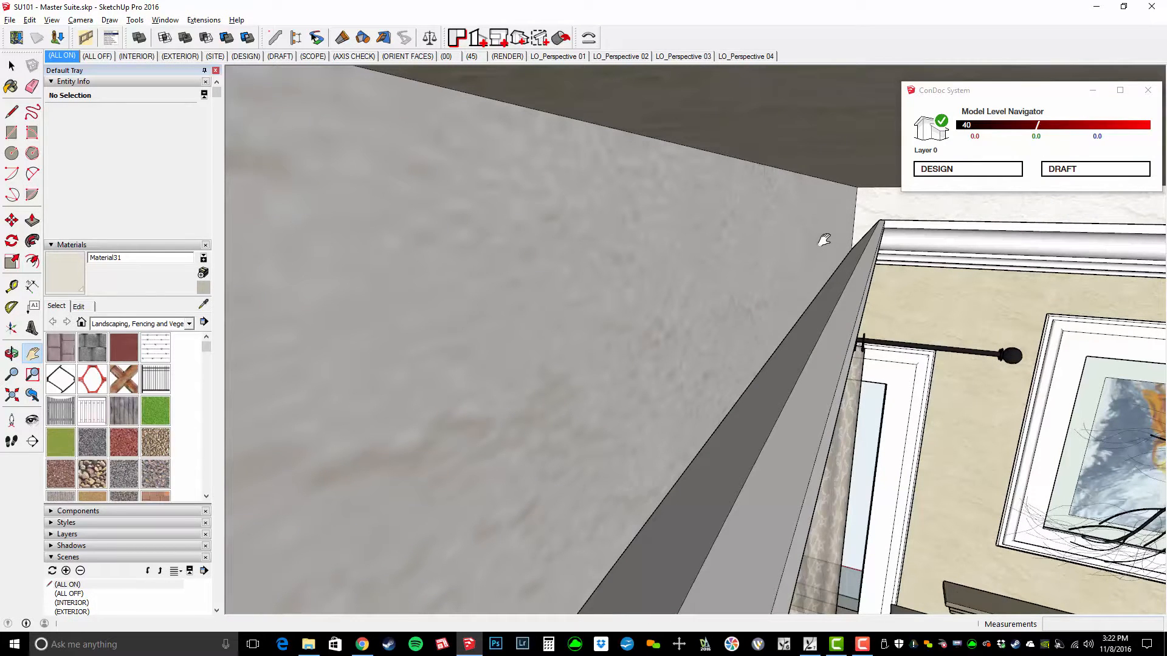
shift+middle_drag(811, 235, 812, 231)
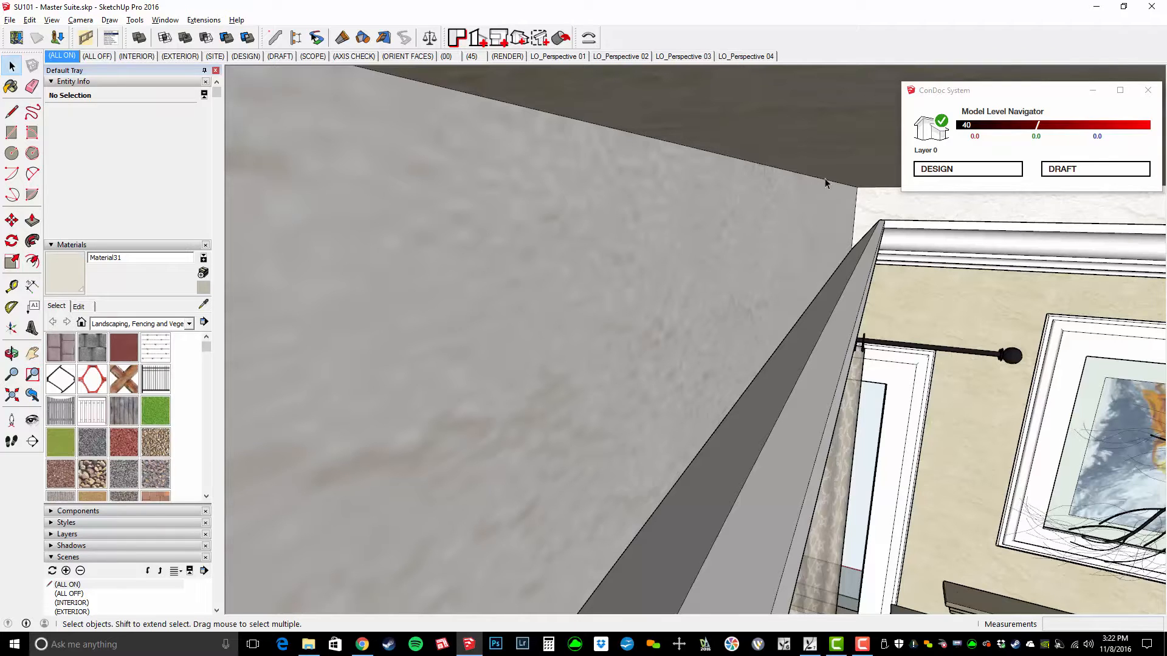
Open the ceiling group and offset the upper tray ceiling face inward by 1.25 inches.
triple_click(827, 170)
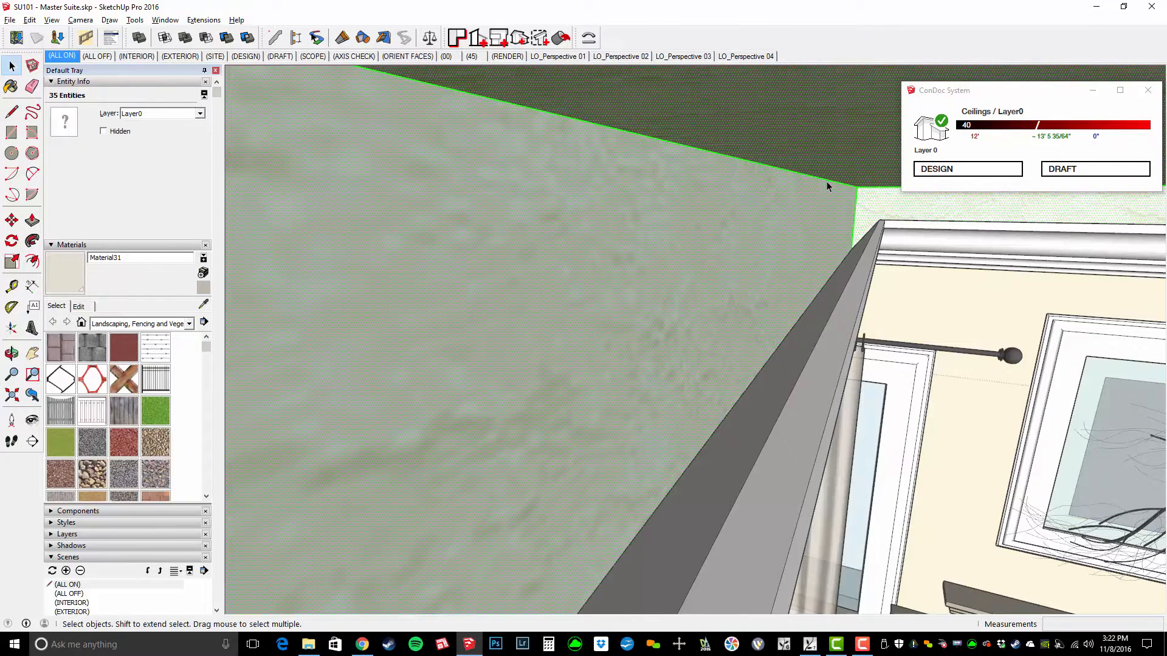
key(f)
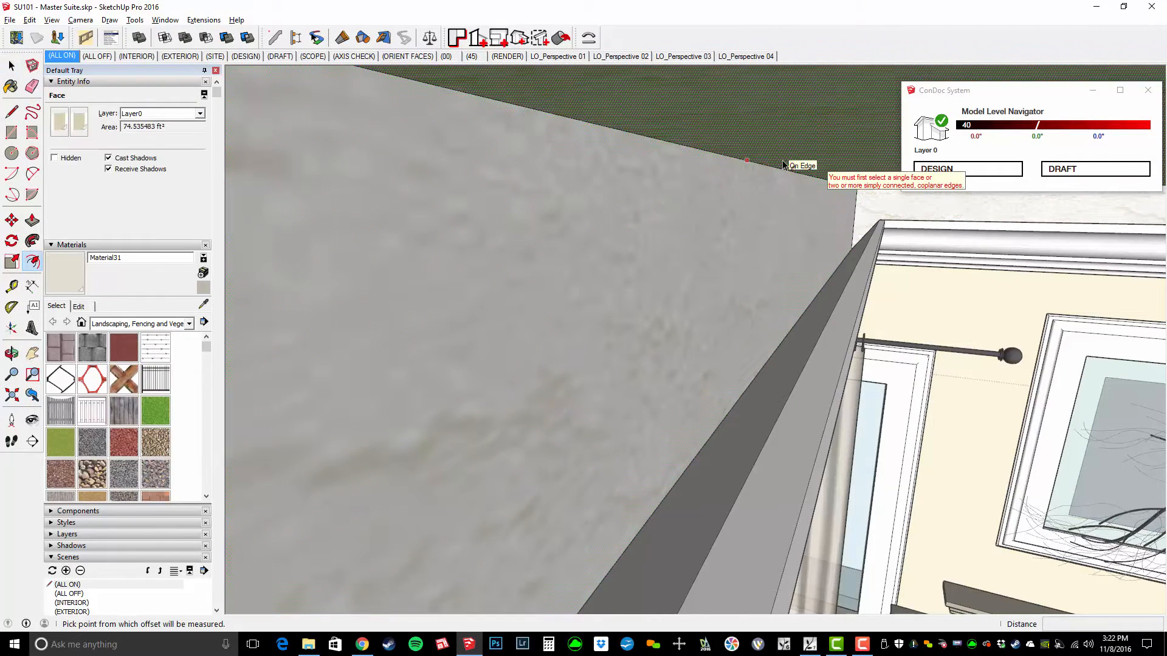
click(772, 167)
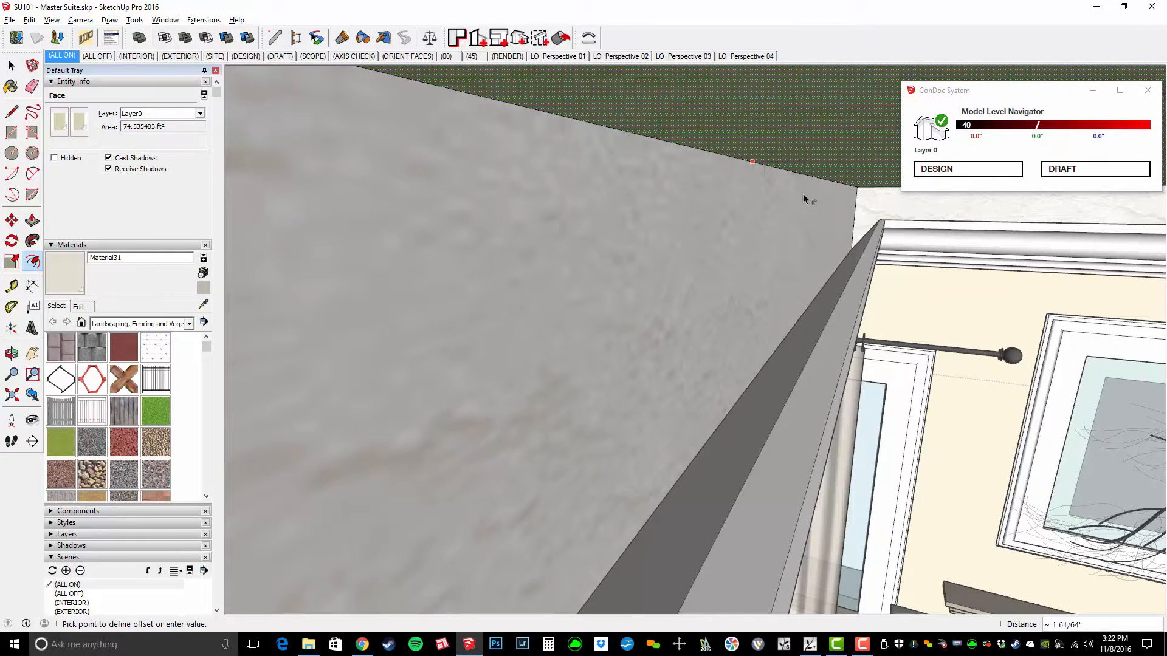
click(884, 221)
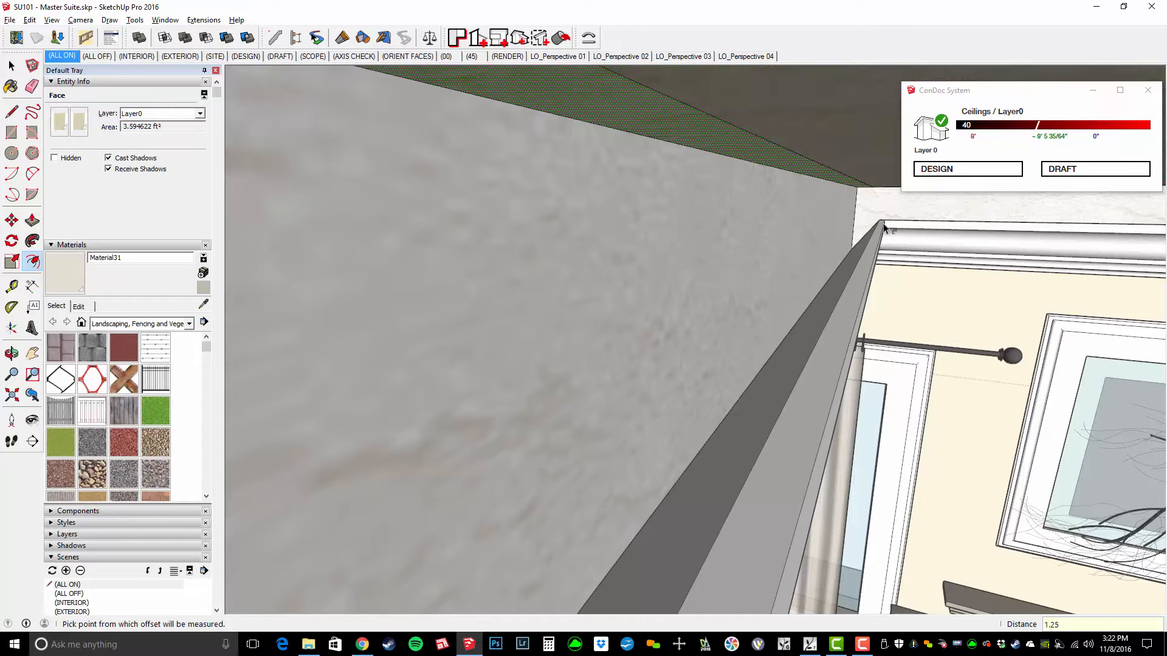
key(space)
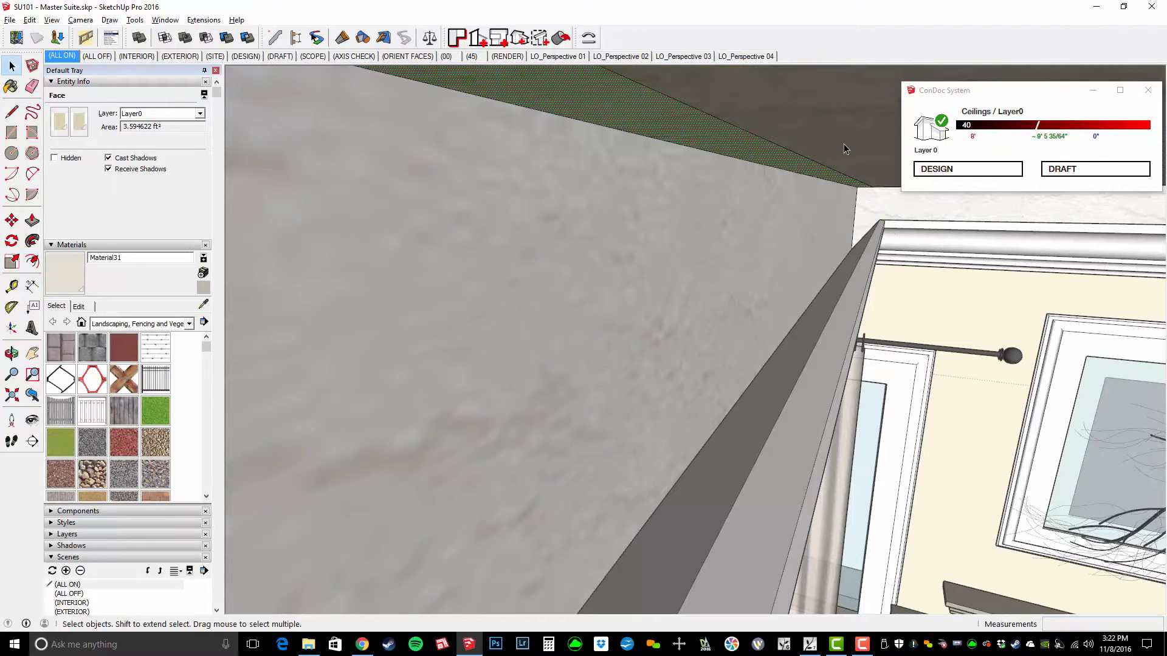
Cut the inner offset ceiling face with its edges out of the ceiling group and paste it in place outside the group.
double_click(844, 144)
middle_drag(862, 260, 860, 337)
scroll(836, 331, down, 2)
middle_drag(865, 288, 827, 322)
shift+middle_drag(826, 322, 805, 344)
click(801, 339)
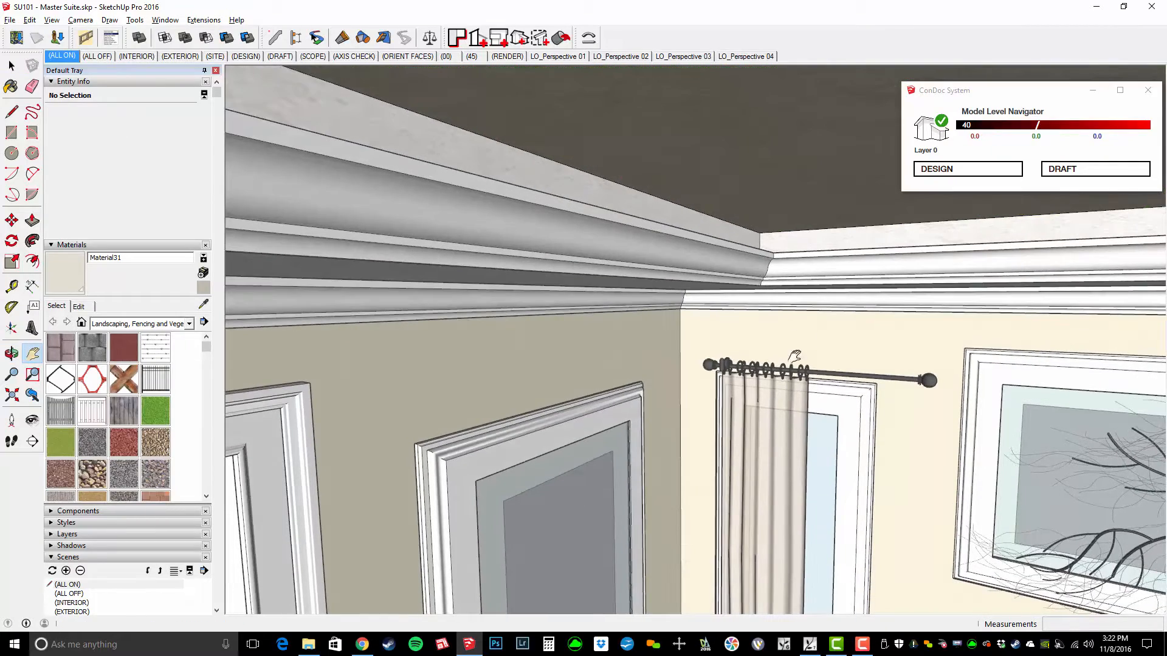
middle_drag(789, 277, 781, 365)
scroll(760, 340, down, 7)
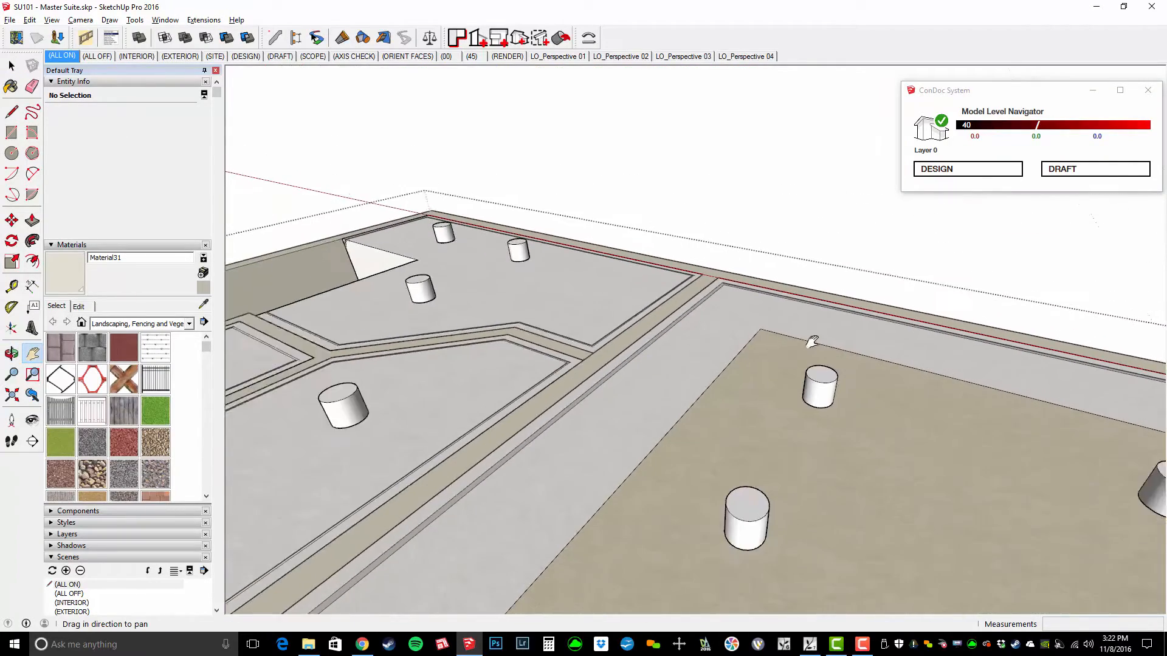
scroll(852, 331, down, 4)
key(Escape)
middle_drag(830, 366, 831, 366)
double_click(835, 360)
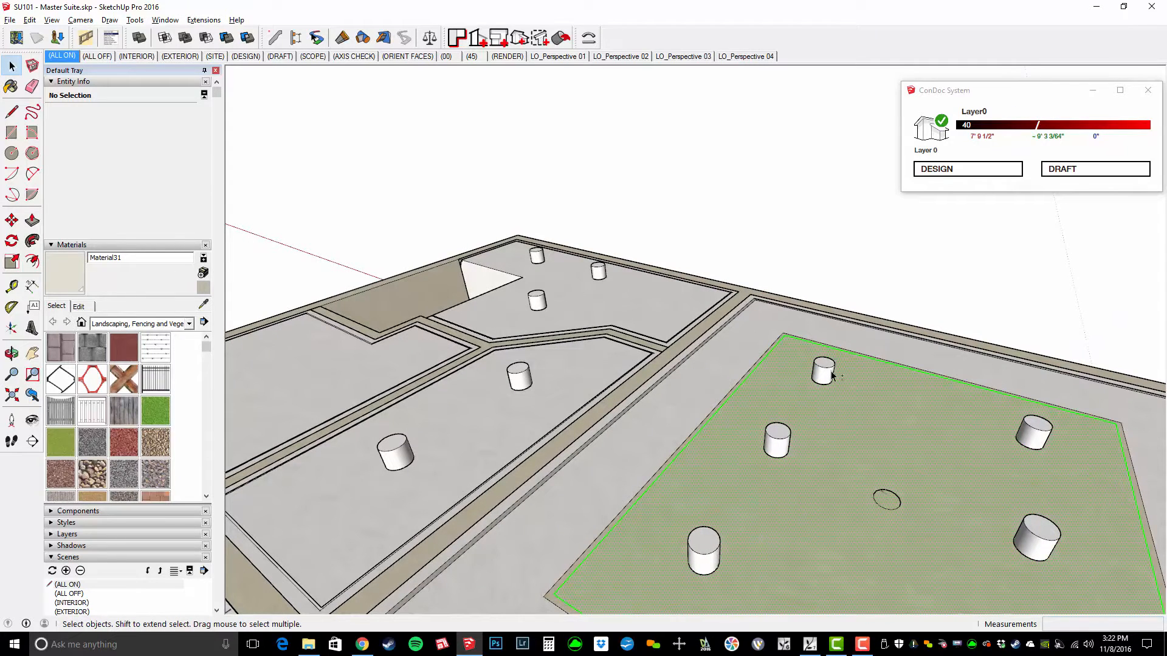
key(ctrl+x)
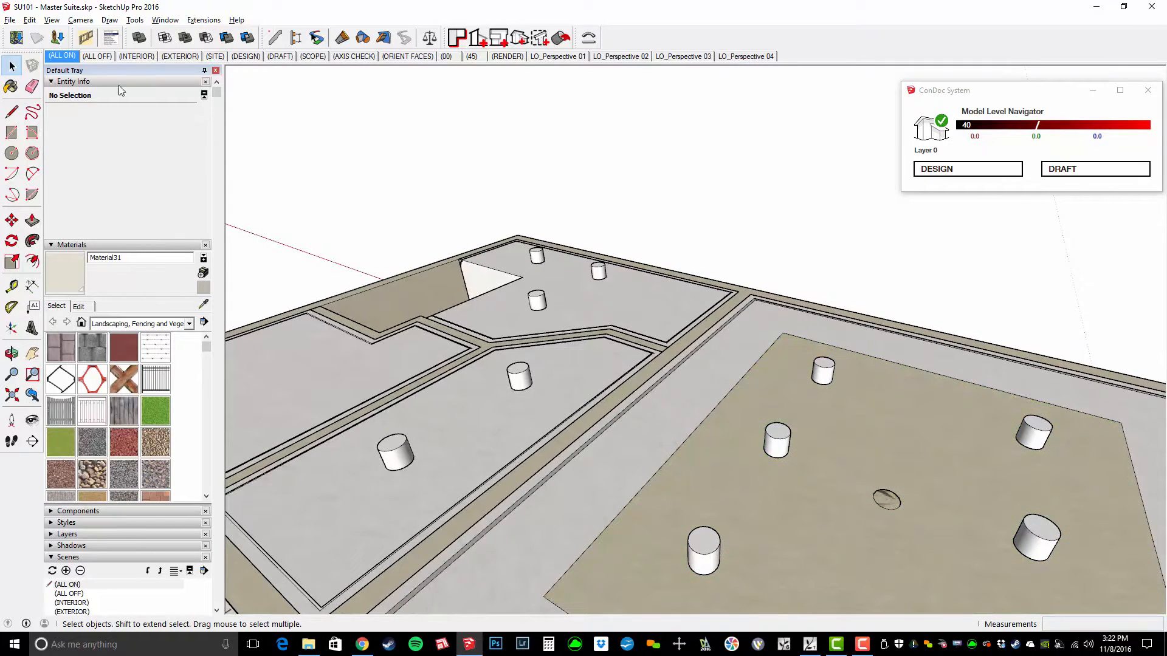
click(34, 21)
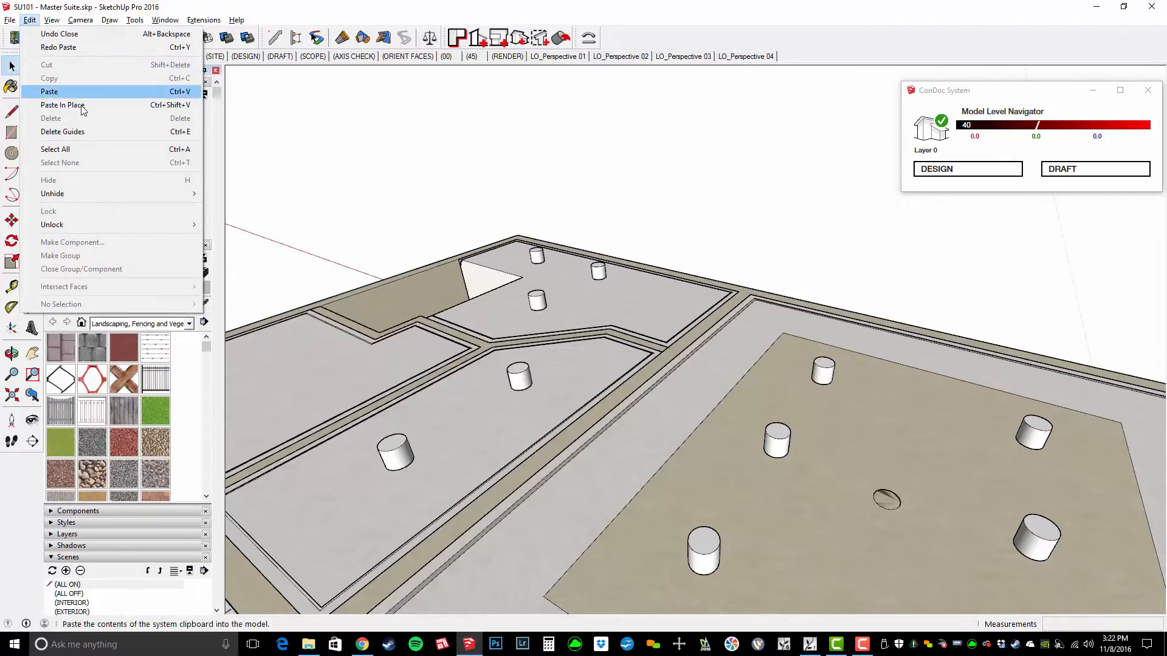
click(132, 105)
Move the pasted face vertically down to the top edge of the crown moulding.
middle_drag(831, 370, 761, 292)
scroll(761, 292, up, 6)
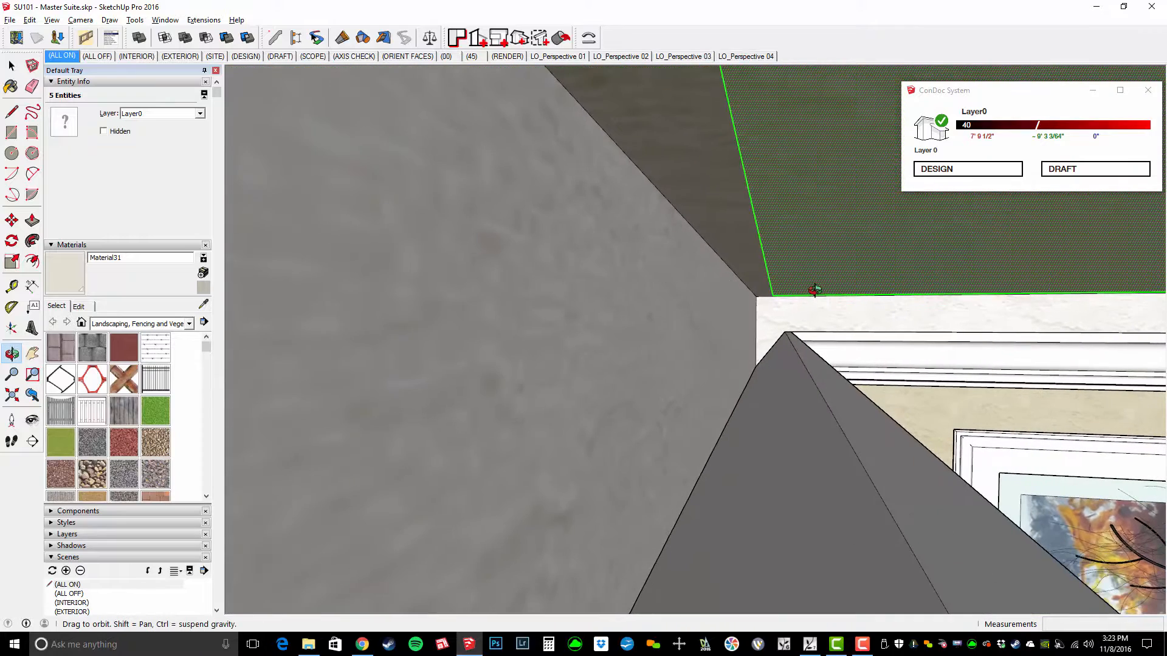
key(m)
click(791, 289)
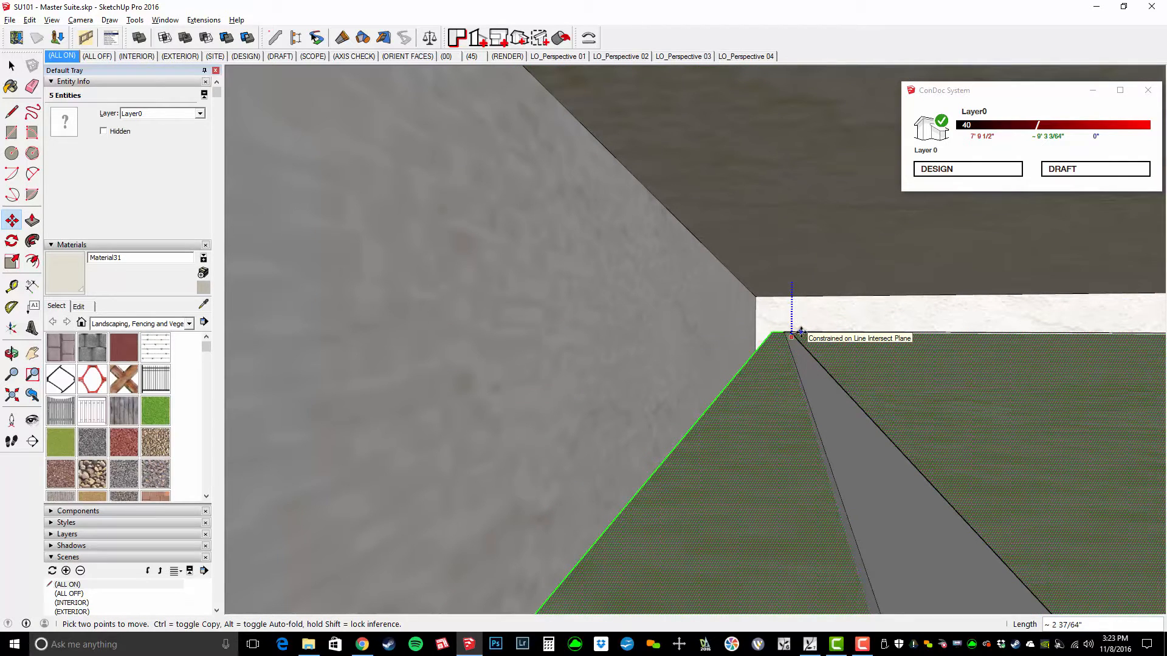
click(800, 333)
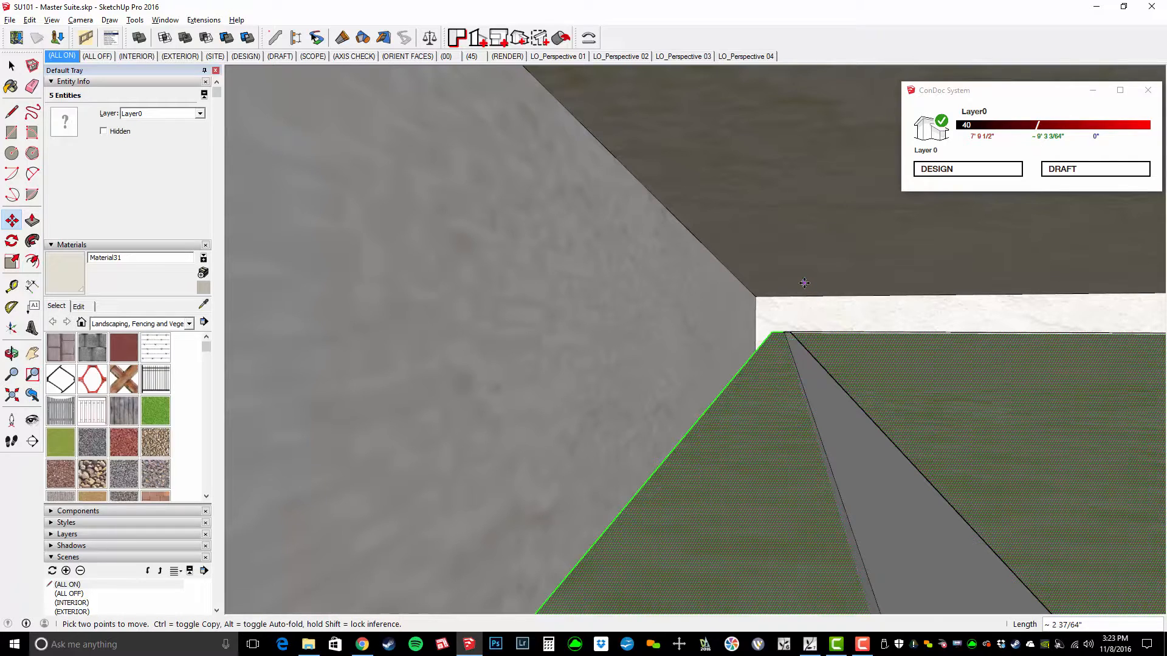
Try move distances of 2, 3 and 2.5 inches for the lowered face and settle on 2.75 inches.
text(2)
key(Return)
text(3)
key(Return)
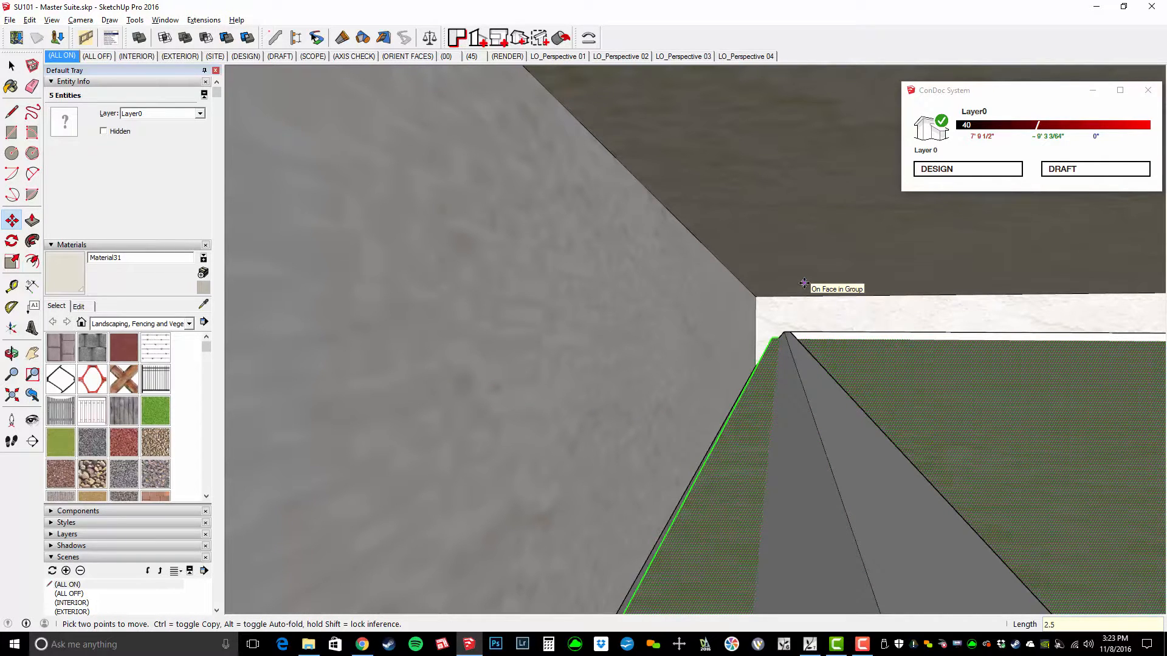
text(2.5)
key(Return)
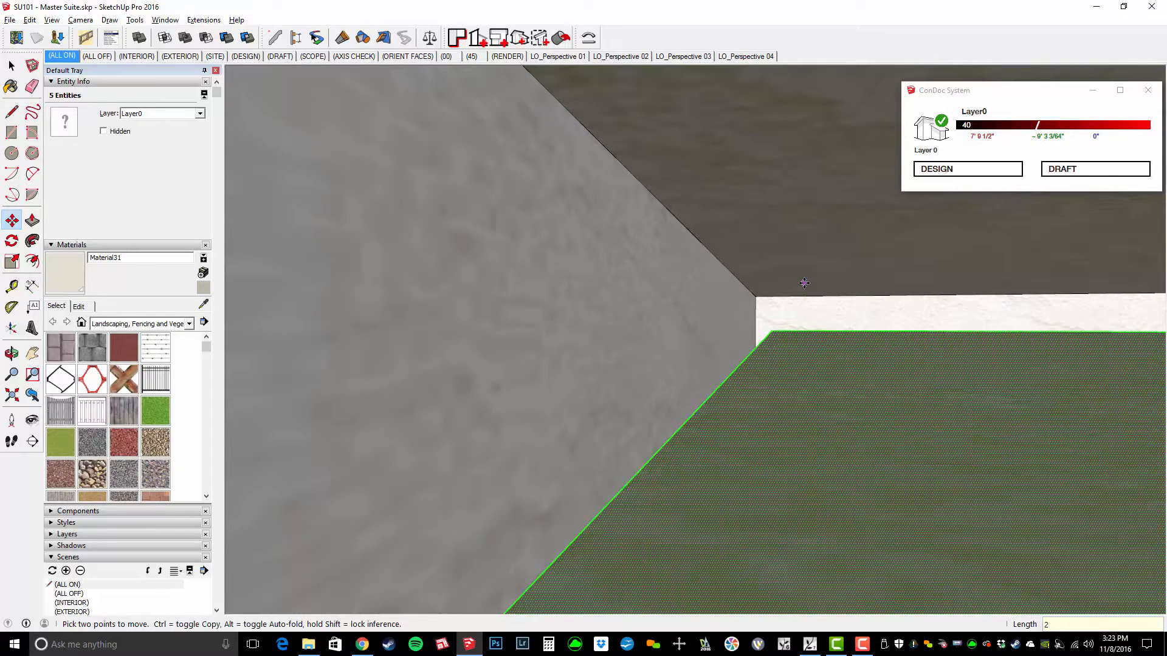
text(5)
key(Return)
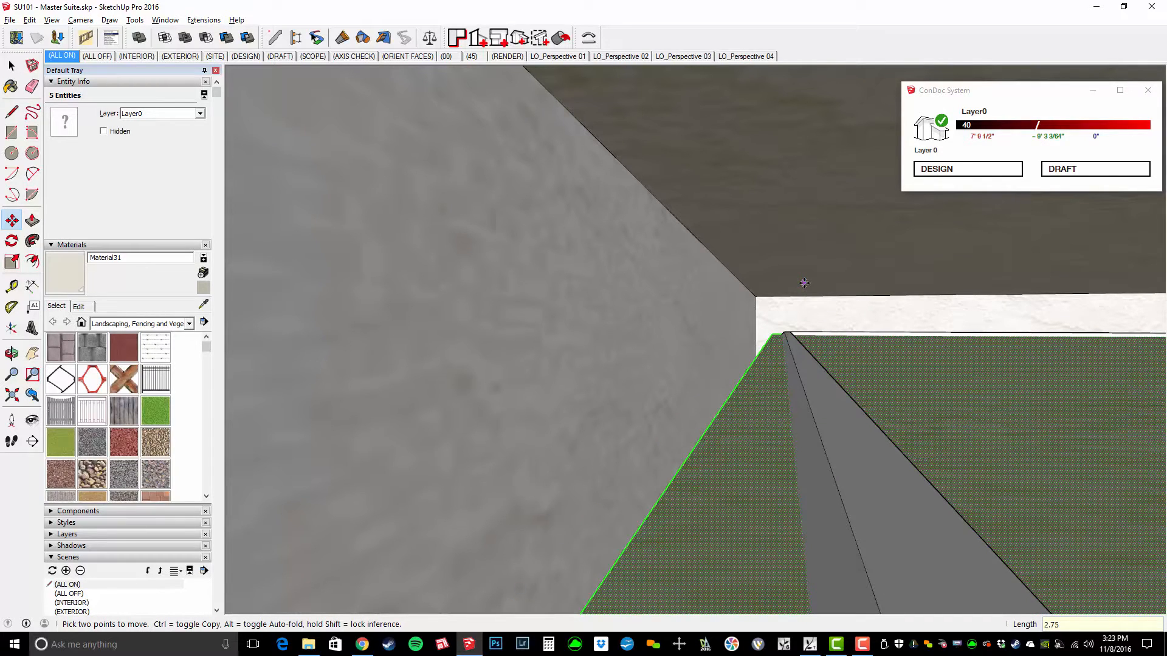
Make the lowered face and its edges a group, open it for editing and hide the rest of the model.
key(space)
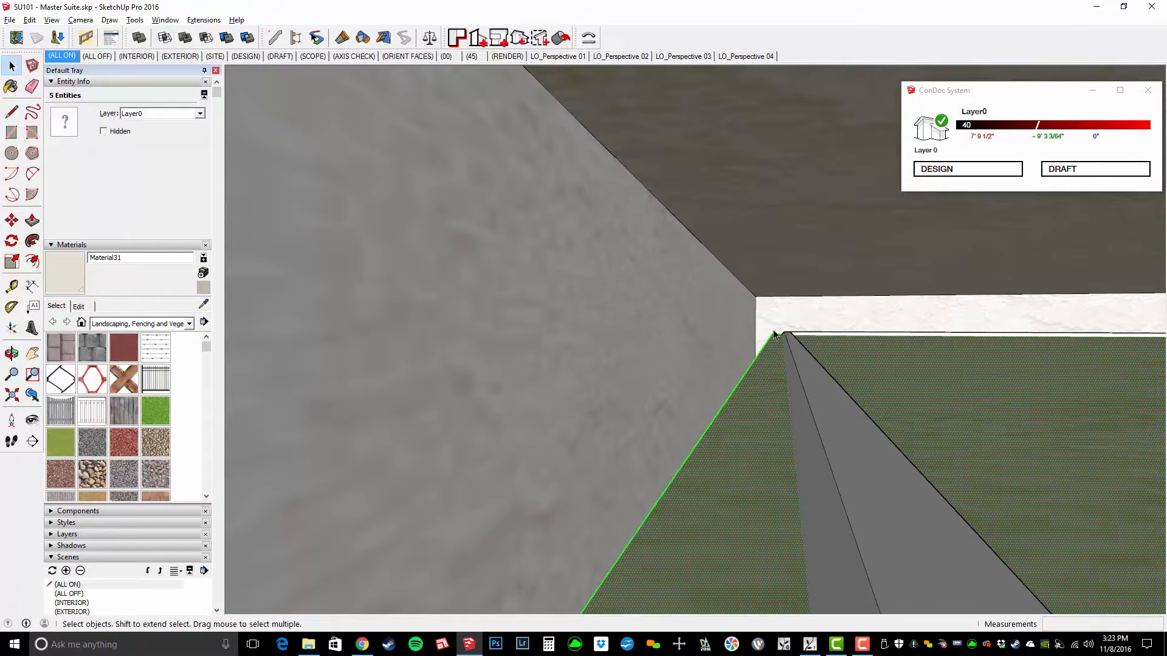
right_click(777, 391)
click(822, 502)
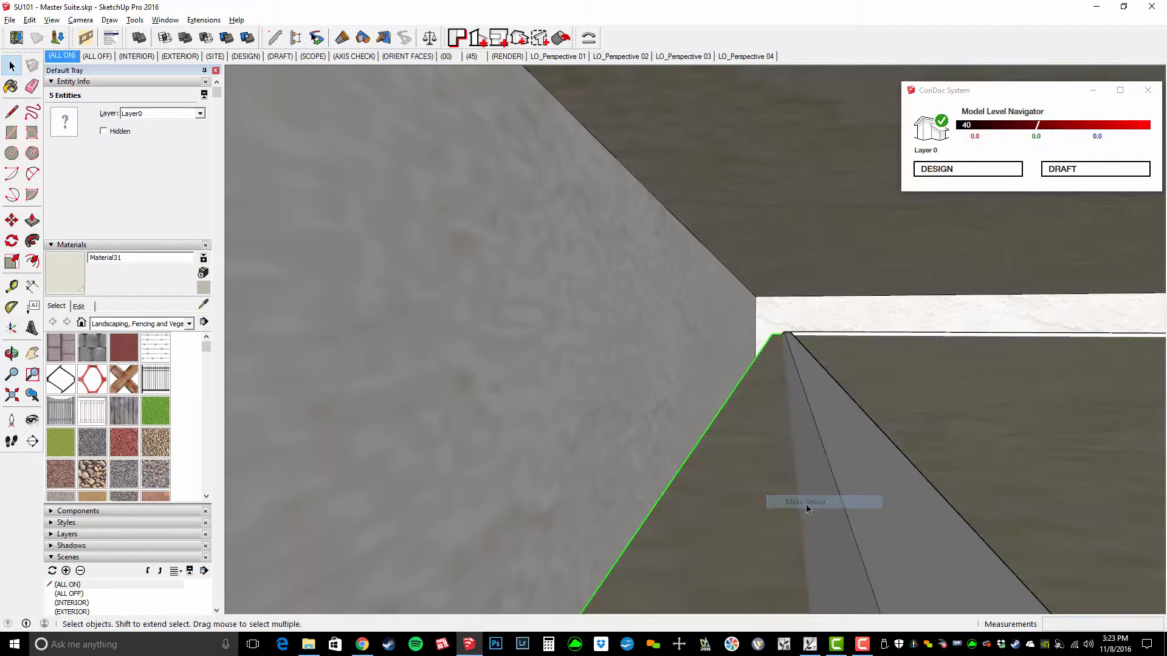
double_click(760, 469)
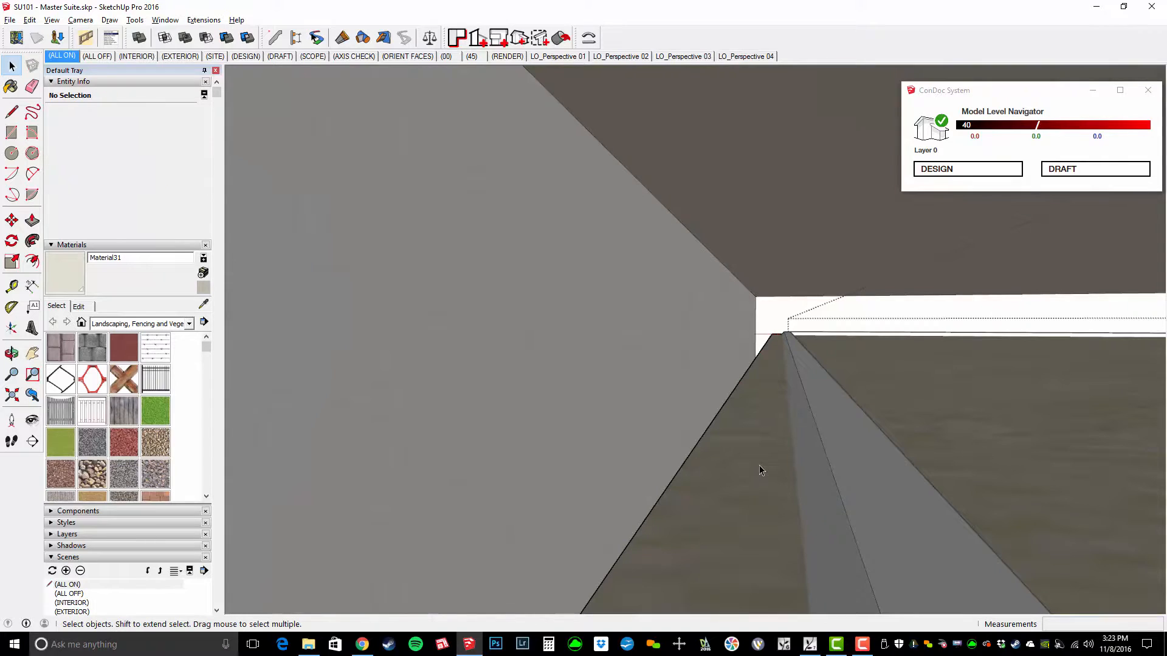
key(alt+h)
middle_drag(967, 407, 837, 388)
scroll(877, 341, down, 7)
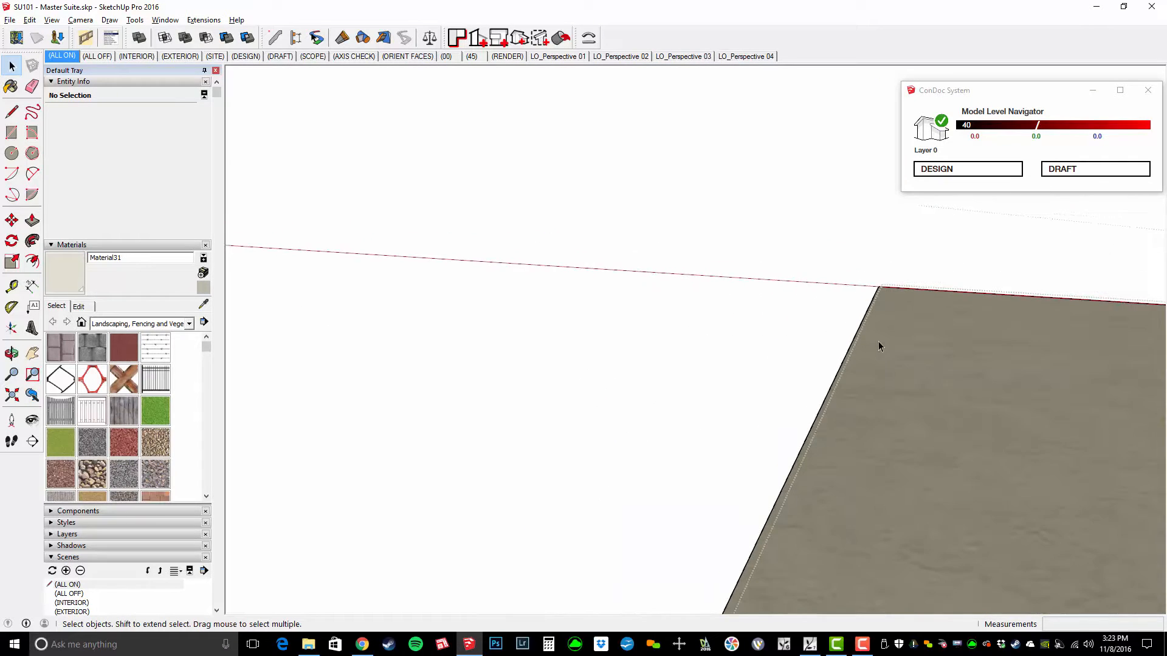
Try deleting the face inside the group to keep only its outline, and undo the deletion.
shift+middle_drag(925, 401, 816, 376)
click(919, 401)
key(Delete)
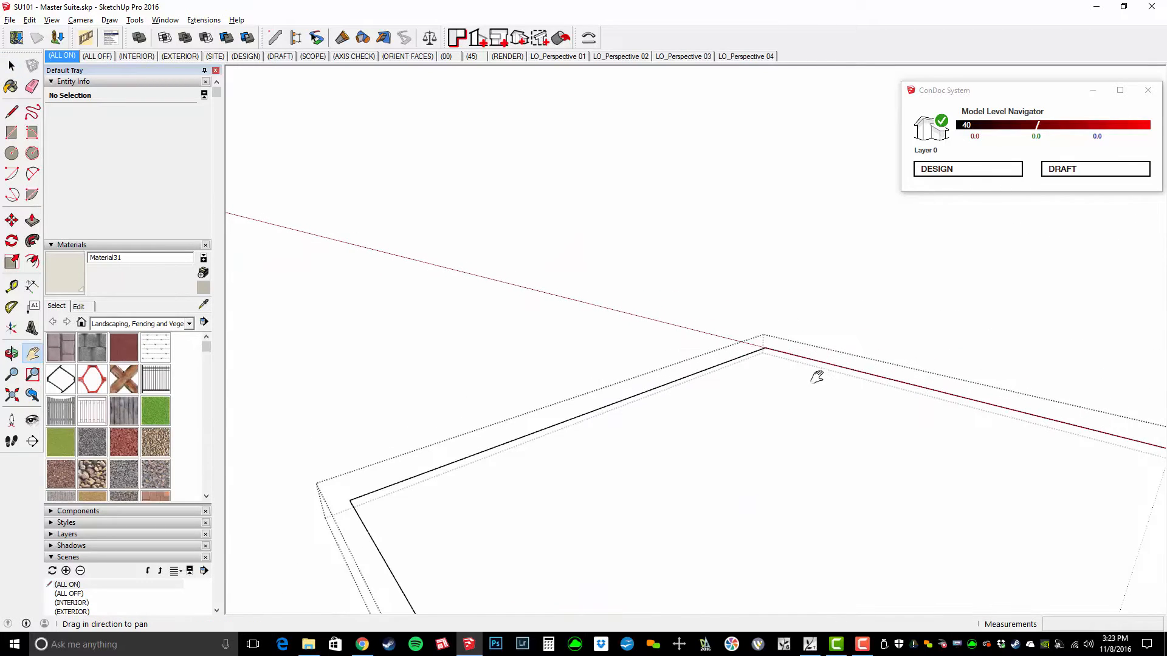
shift+middle_drag(747, 396, 793, 350)
key(ctrl+z)
Draw an upright triangle about 3 7/8 inches wide and 7 5/8 inches tall, its tip on the midpoint of one edge of the lowered face.
scroll(793, 350, up, 3)
middle_drag(793, 408, 792, 454)
shift+middle_drag(792, 454, 548, 391)
scroll(816, 468, down, 2)
scroll(552, 391, up, 2)
shift+middle_drag(569, 389, 732, 261)
scroll(693, 321, down, 2)
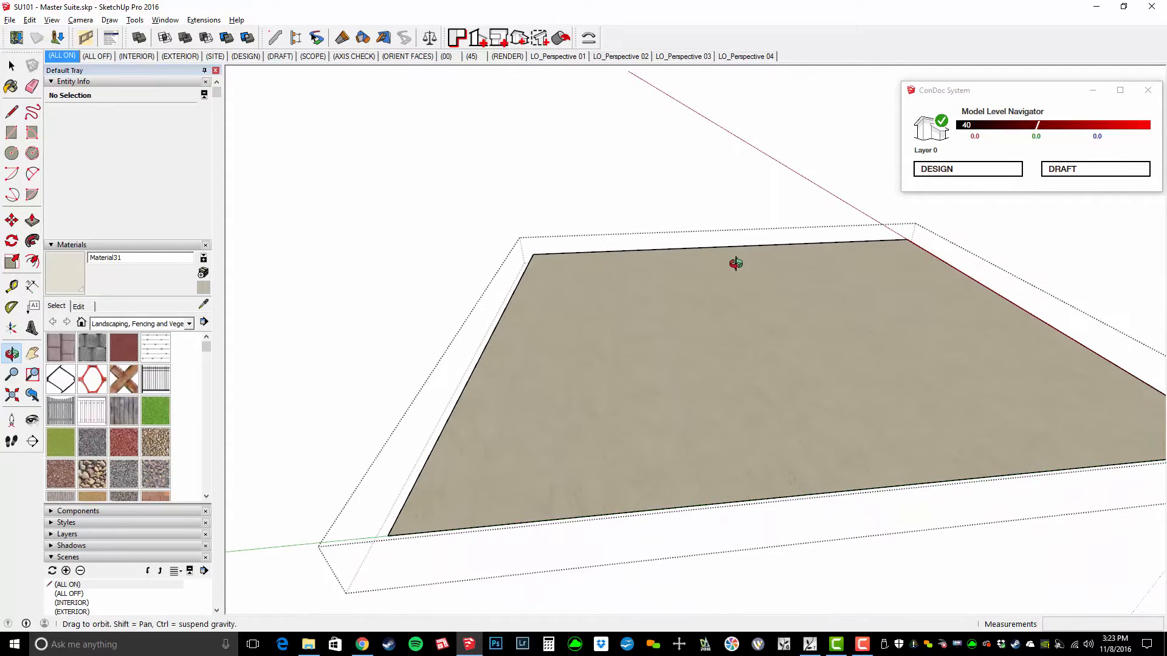
scroll(729, 258, up, 3)
scroll(726, 255, up, 1)
key(l)
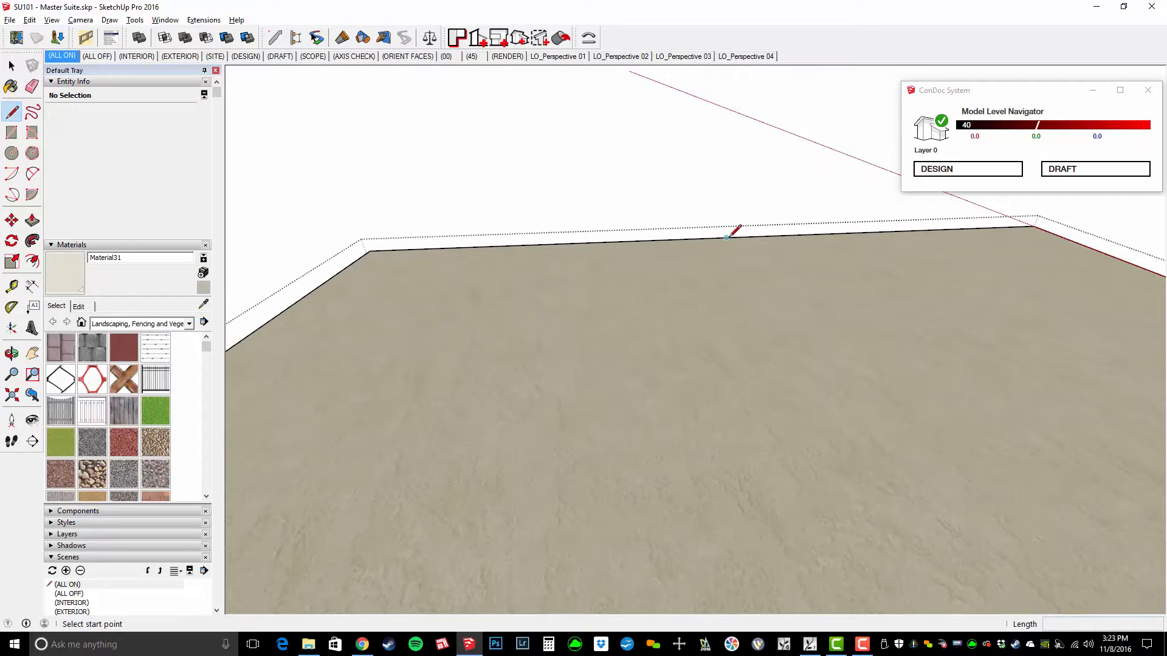
click(727, 237)
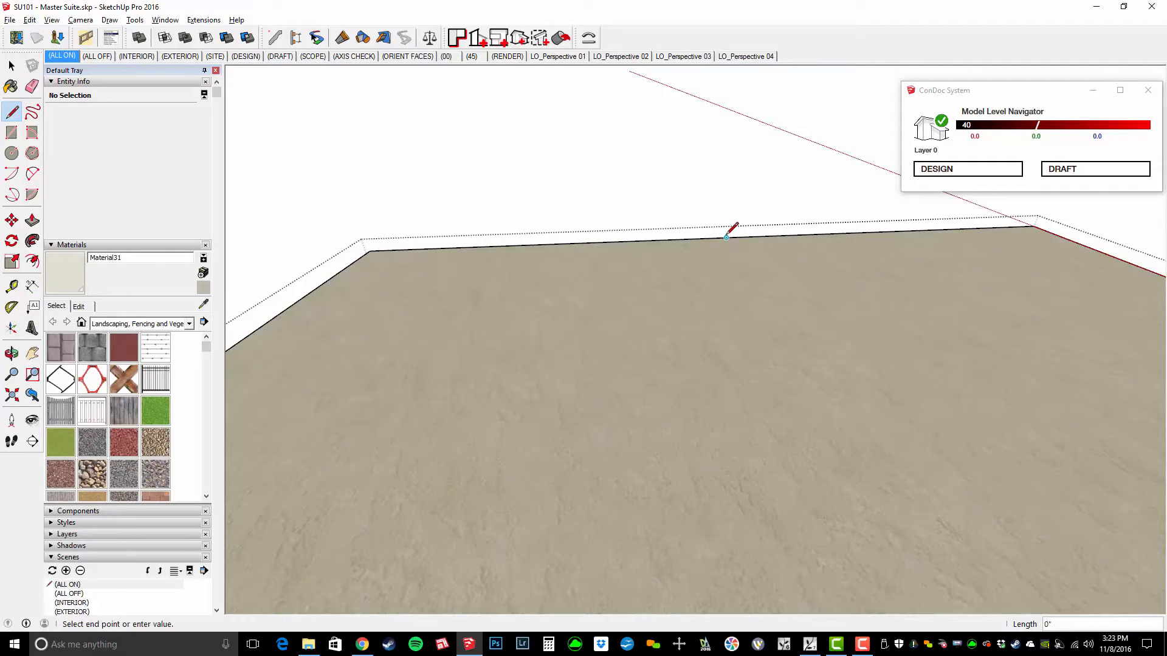
click(728, 191)
click(726, 237)
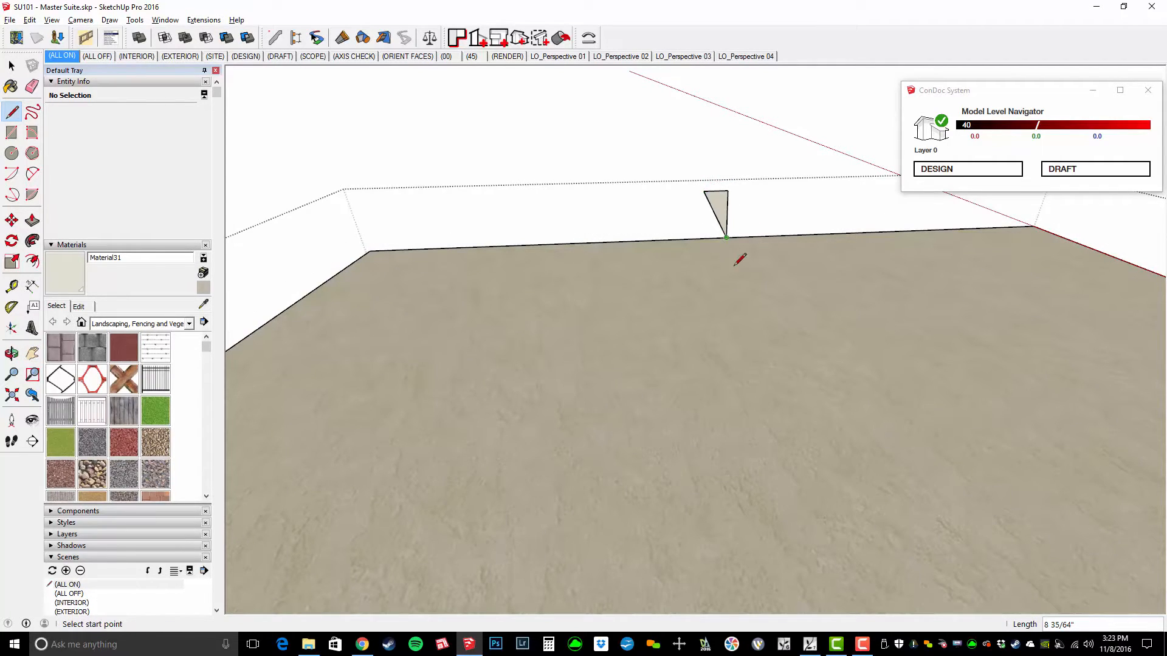
Make the triangle and its edges a component named "line light".
shift+middle_drag(737, 255, 740, 320)
key(space)
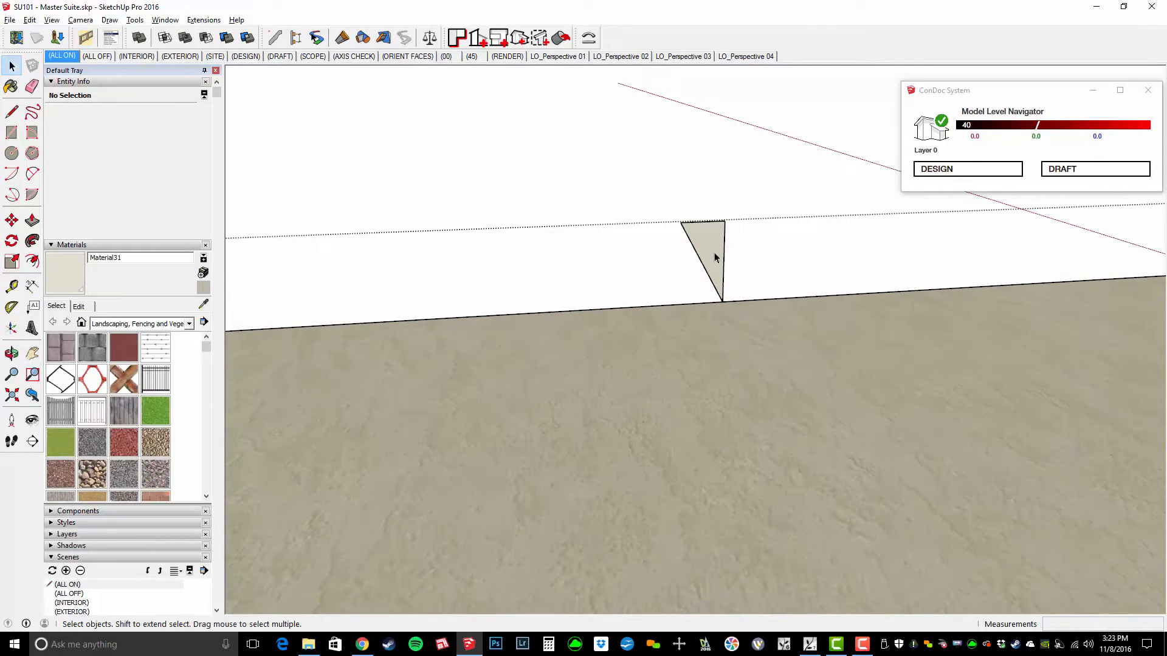
double_click(704, 244)
right_click(703, 242)
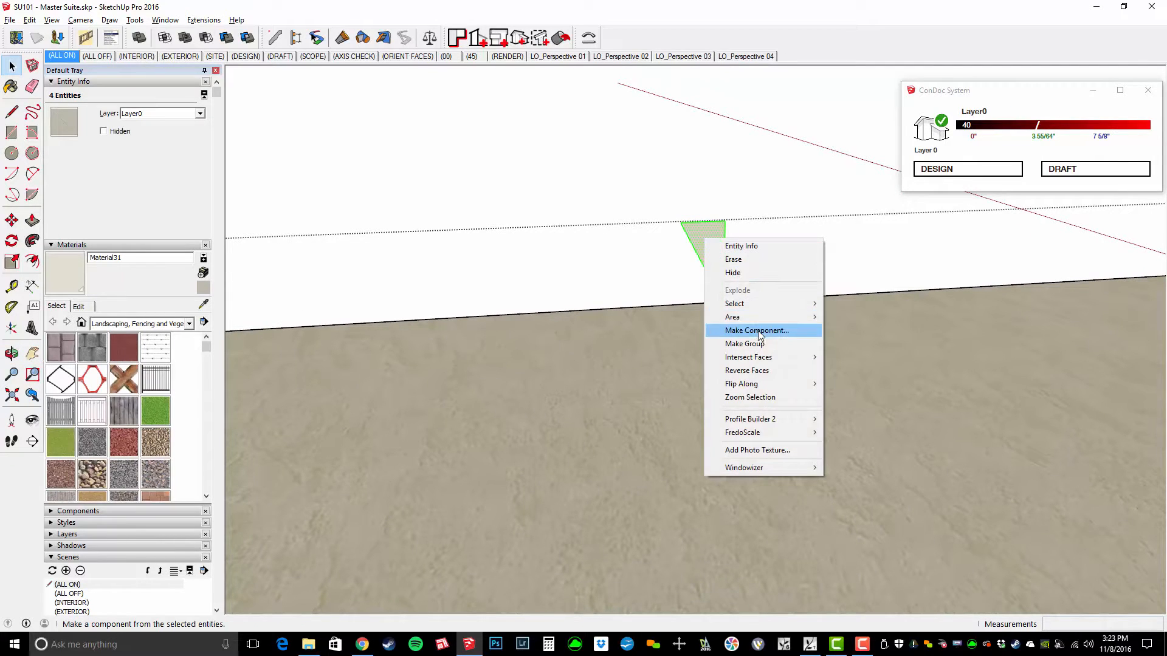
click(782, 328)
drag(1041, 222, 480, 150)
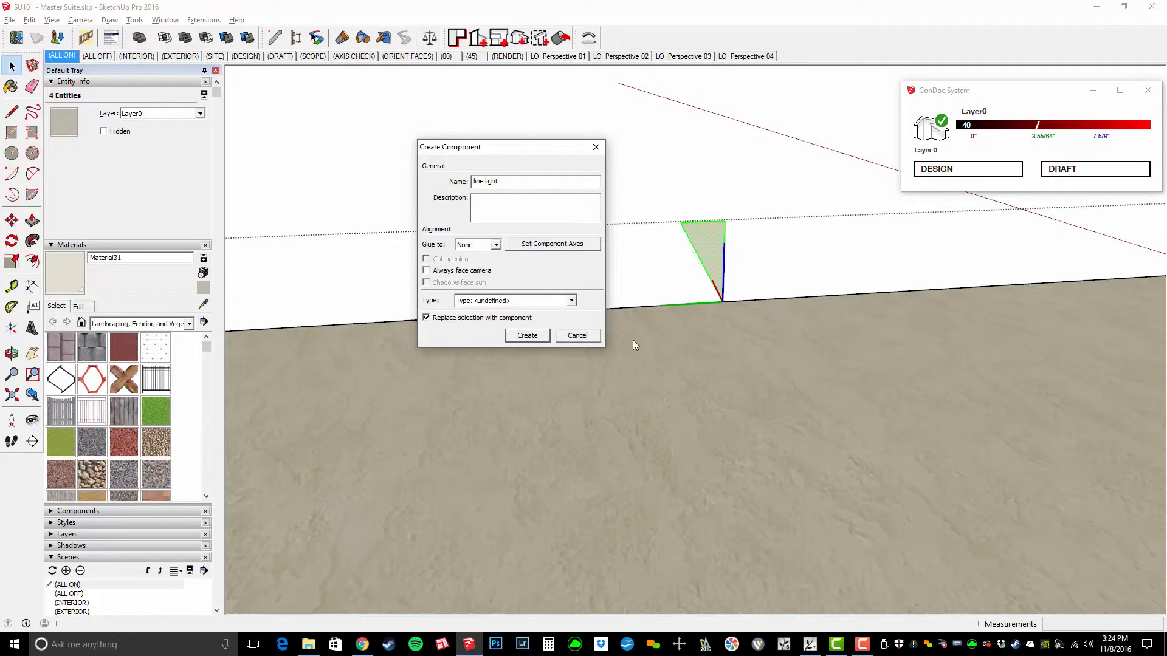
click(527, 336)
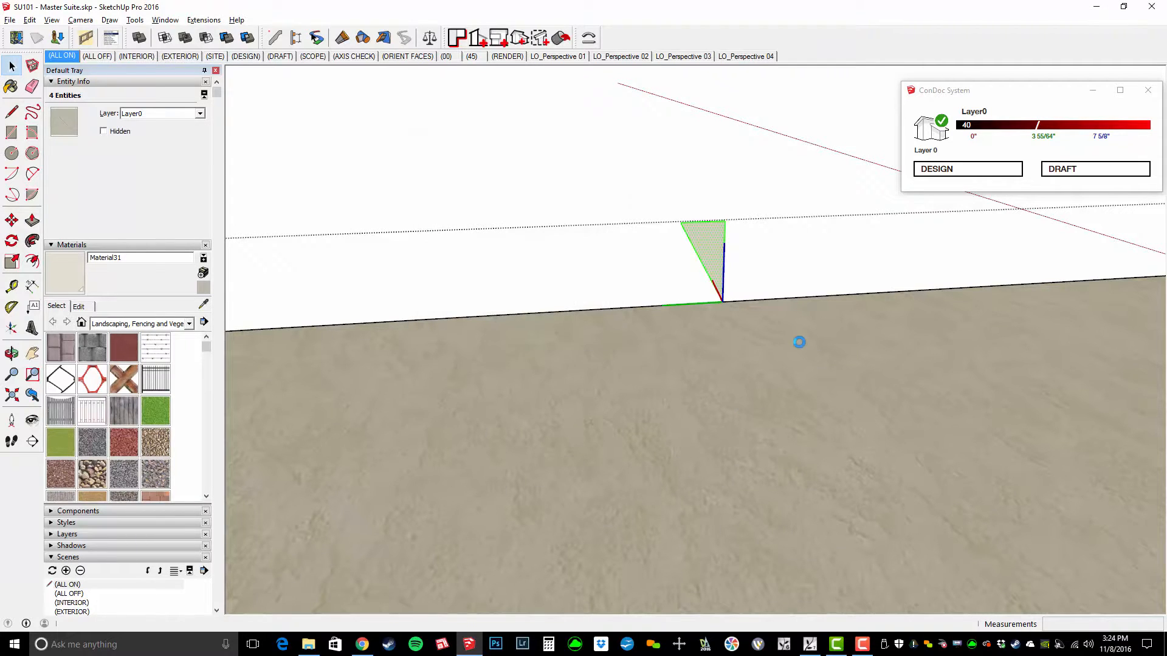
Edit the line light component, move the triangle's upper edge sideways to roughly centre it over the tip, and close the component.
middle_drag(860, 320, 832, 417)
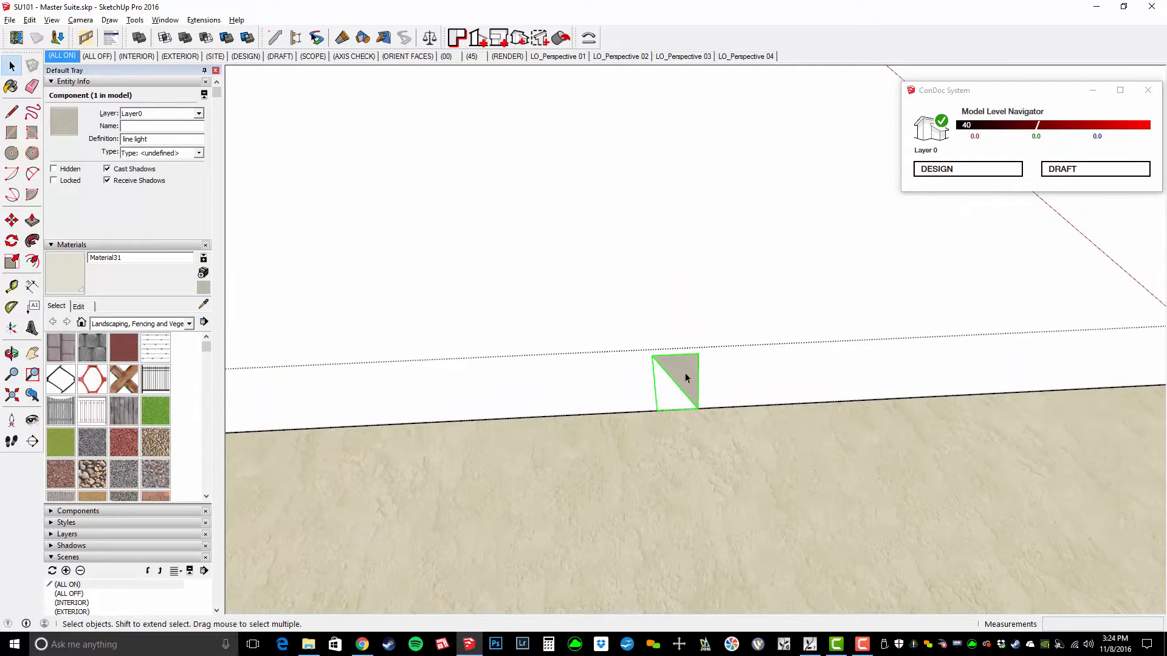
scroll(696, 395, up, 2)
scroll(696, 393, up, 2)
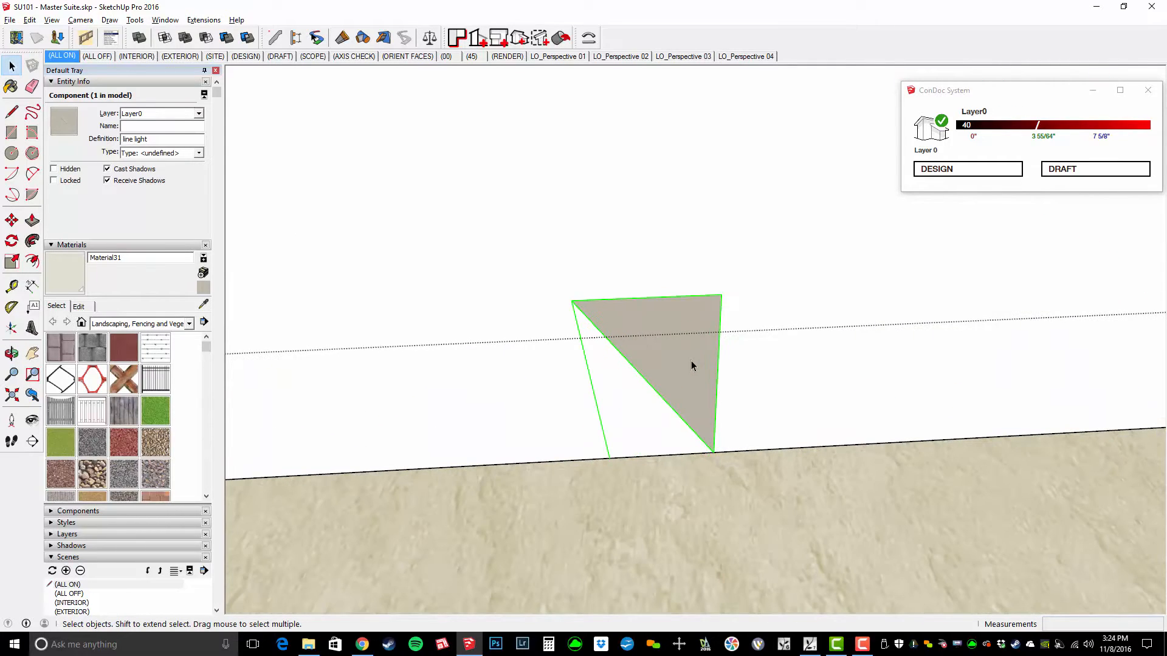
double_click(691, 360)
key(m)
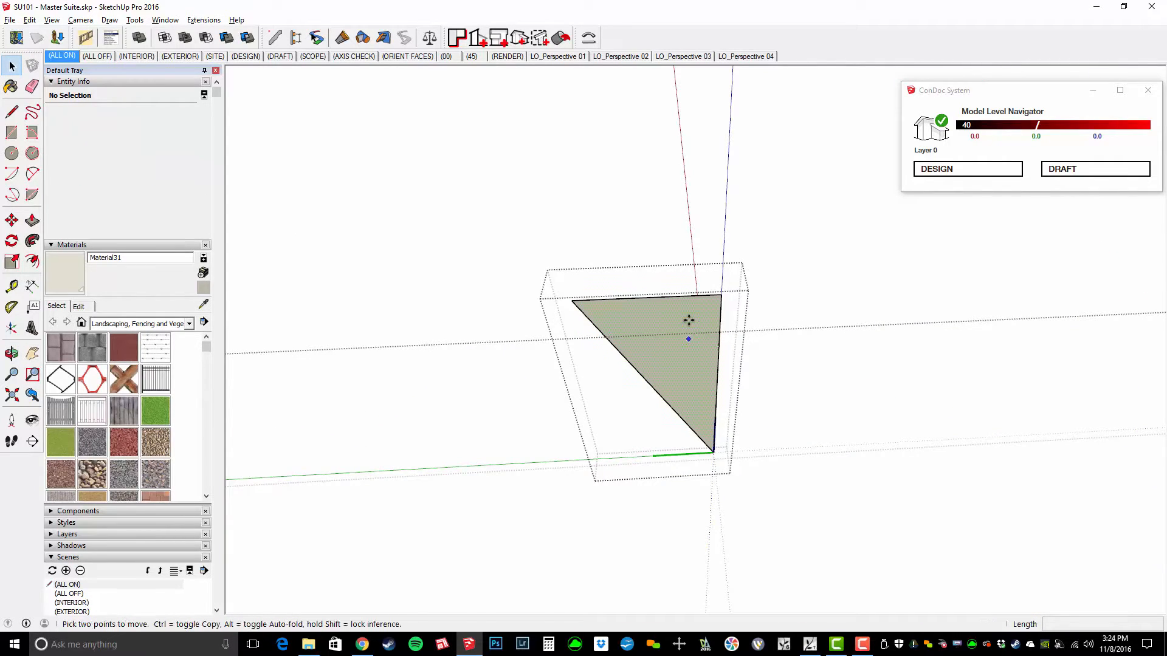
click(650, 295)
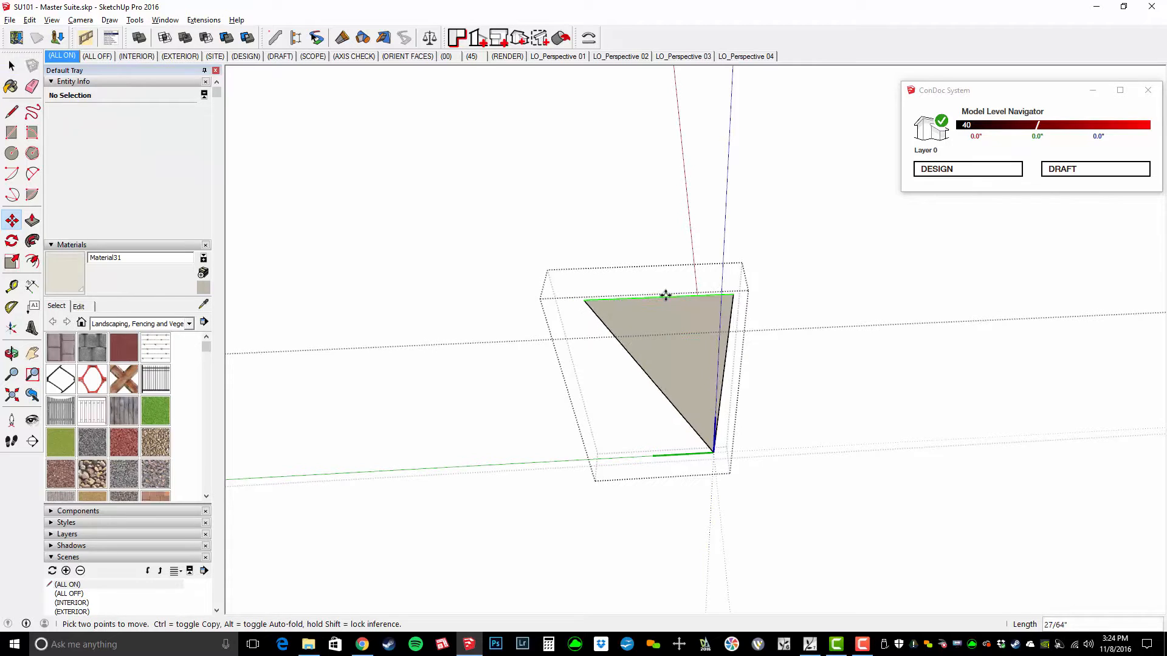
click(714, 450)
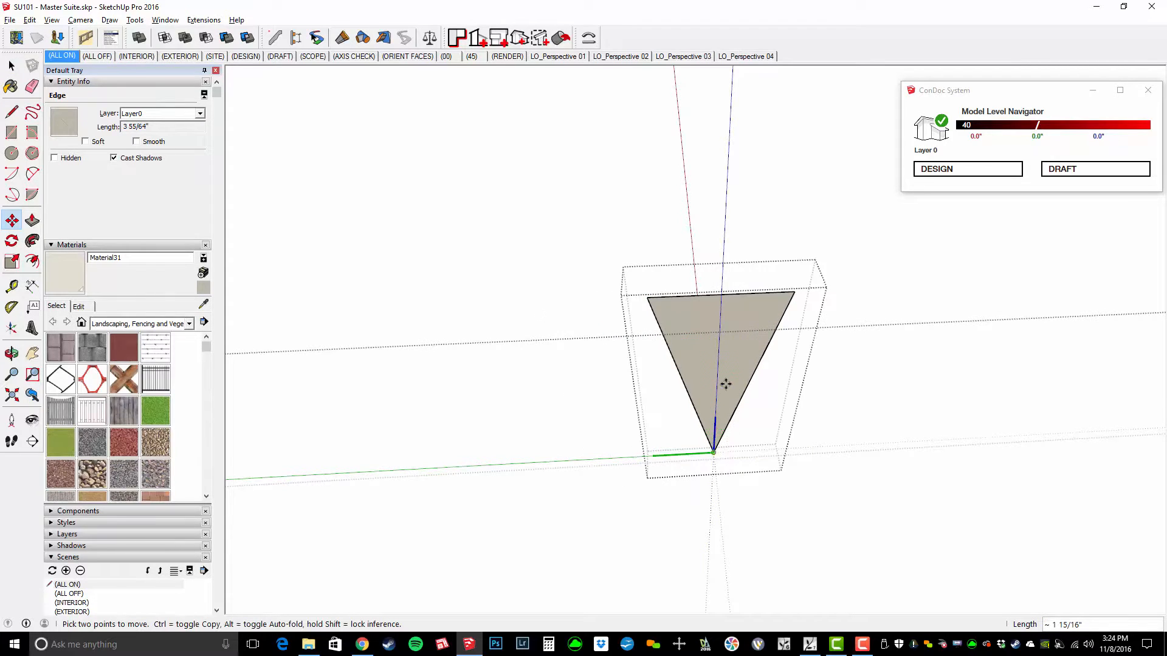
scroll(734, 322, down, 2)
key(space)
key(Escape)
scroll(735, 342, down, 5)
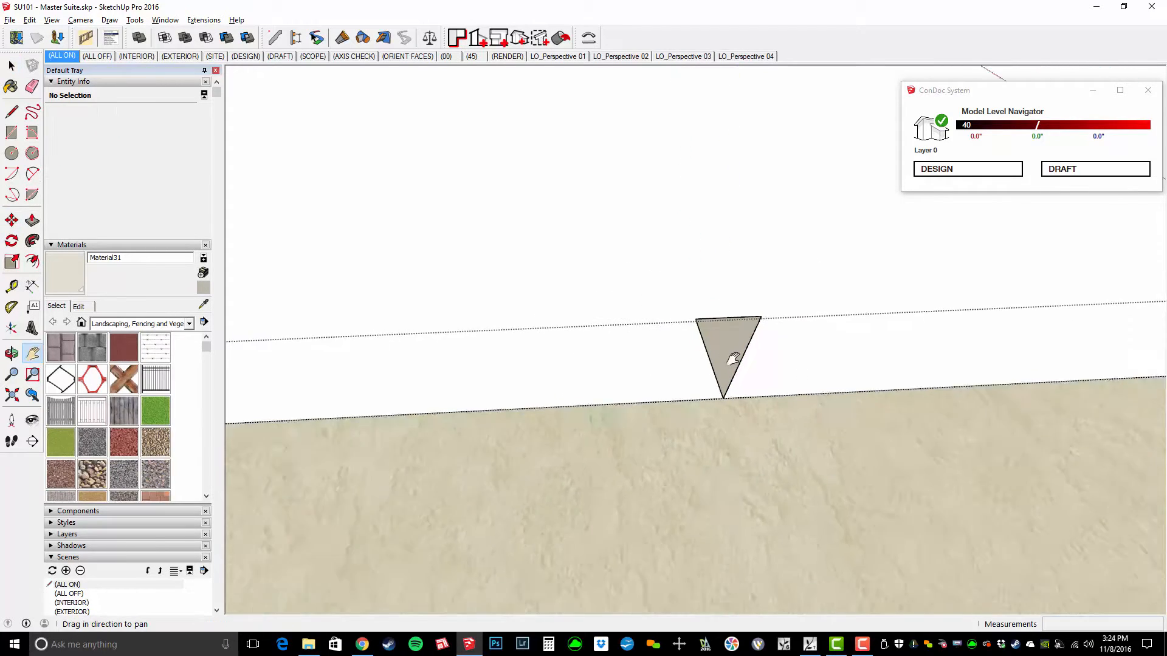
Copy the line light component by its tip onto the midpoint of the adjacent edge of the face.
click(730, 351)
scroll(774, 385, down, 1)
middle_drag(773, 385, 674, 266)
key(m)
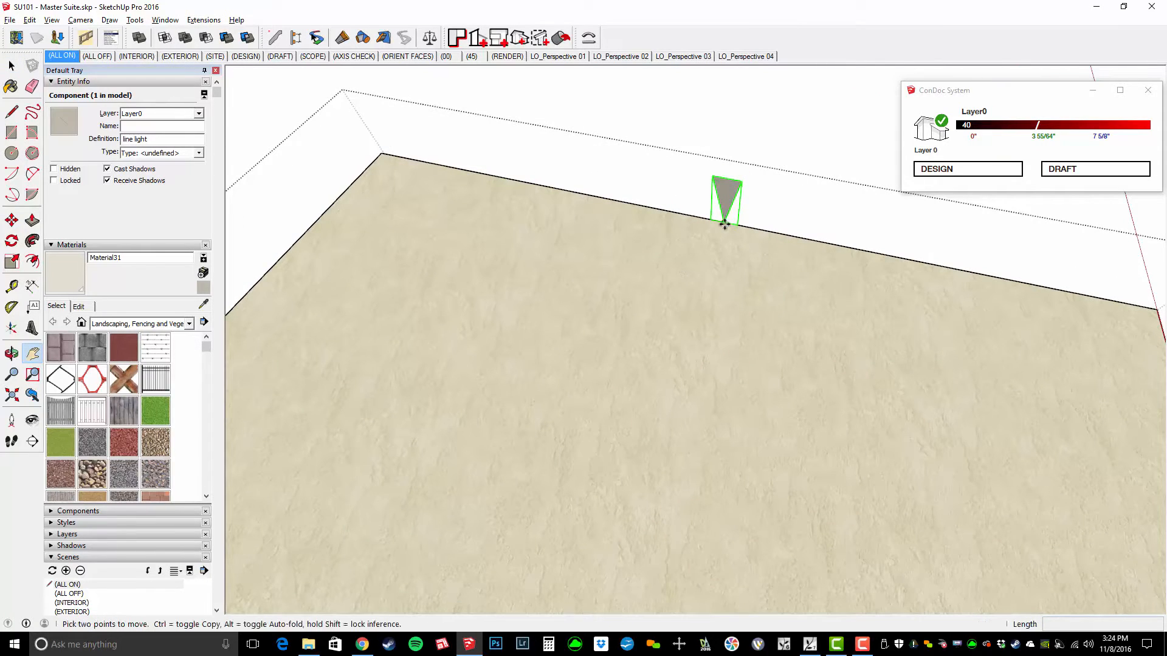
key(ctrl)
click(725, 224)
middle_drag(724, 203, 720, 261)
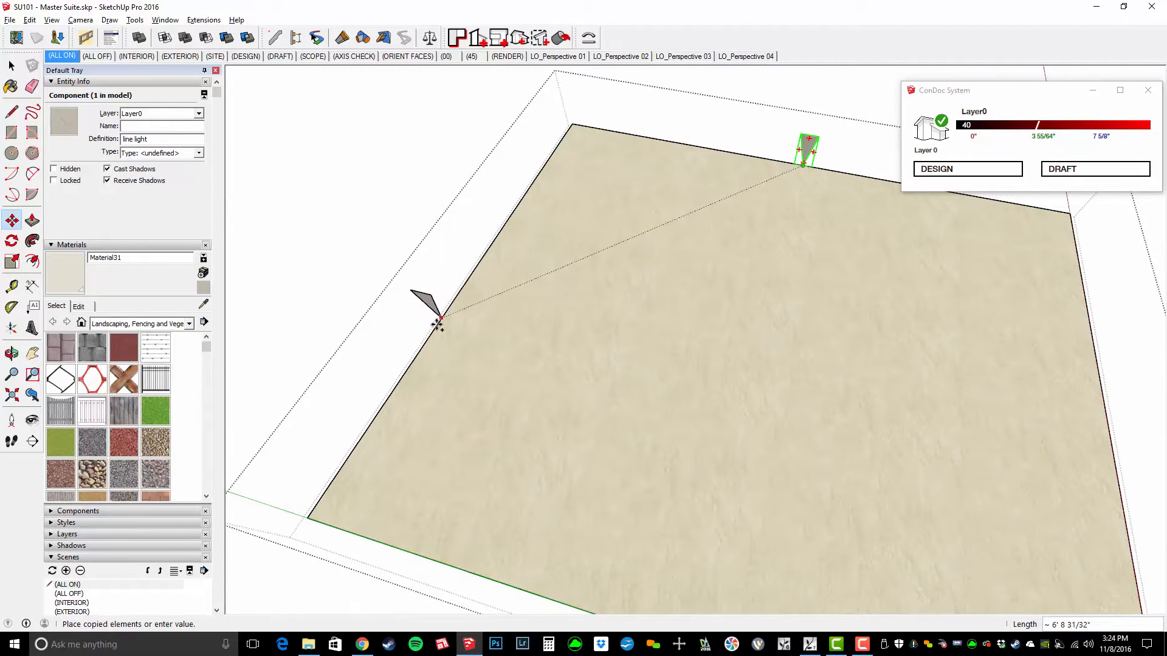
scroll(441, 313, down, 1)
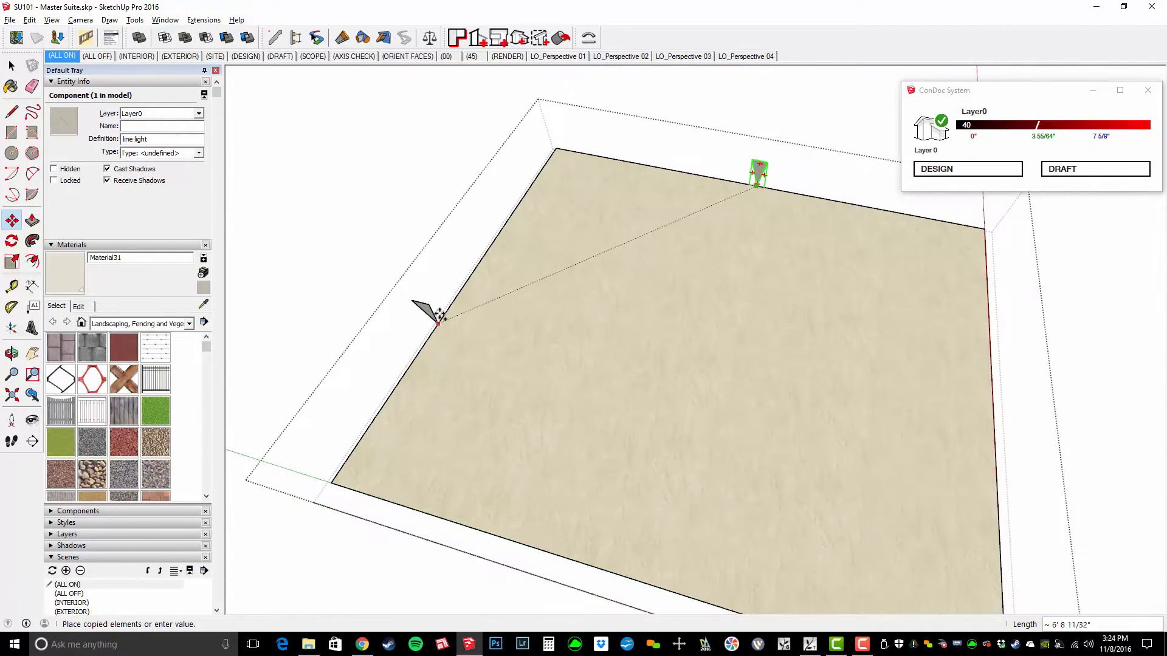
click(467, 281)
Place copies of the line light component at the midpoints of the face's remaining two edges.
shift+middle_drag(495, 326, 532, 225)
scroll(533, 225, down, 2)
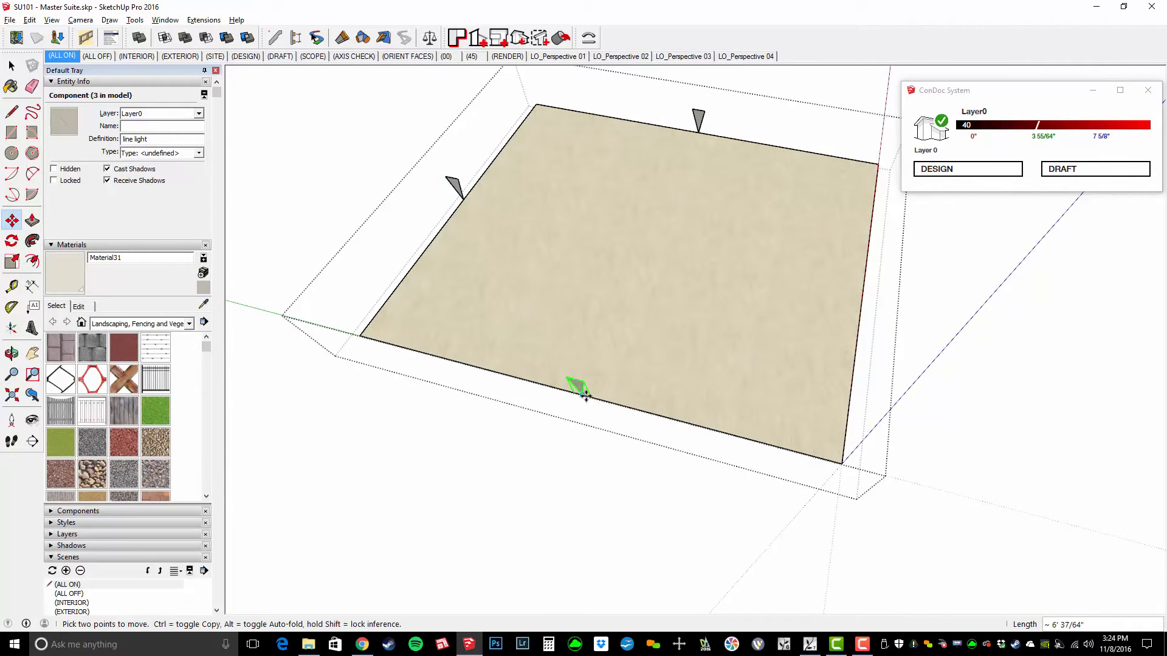
click(580, 388)
click(869, 286)
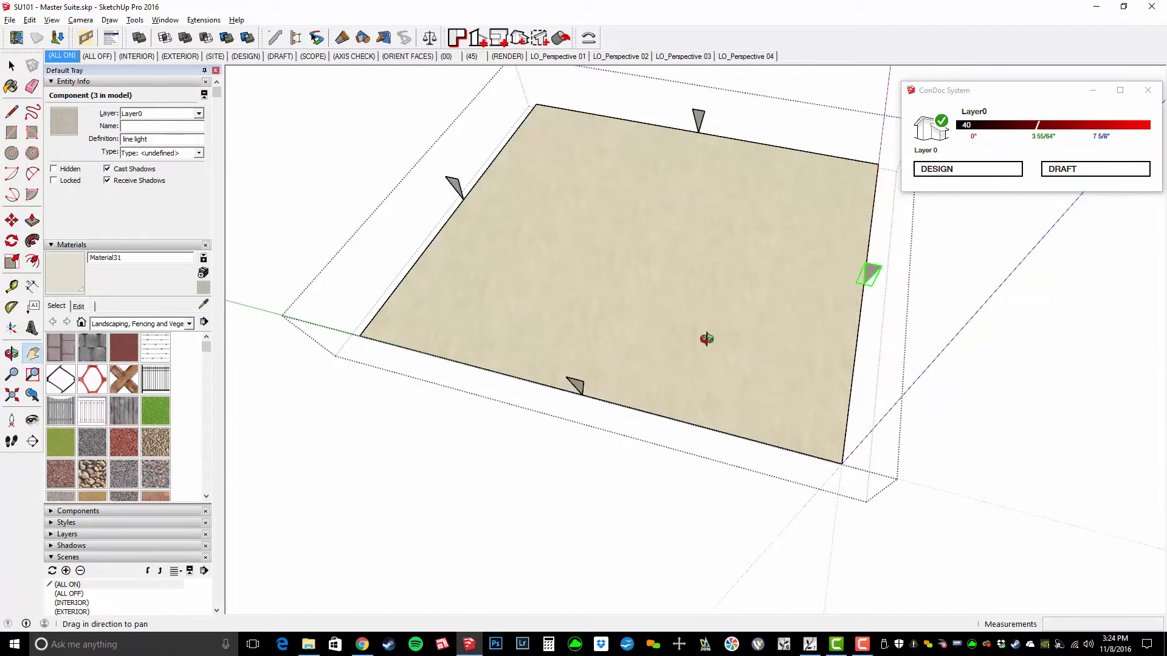
Delete the large face and its boundary edges, keeping only the four triangles, and close the group.
middle_drag(703, 338, 788, 248)
scroll(788, 248, down, 2)
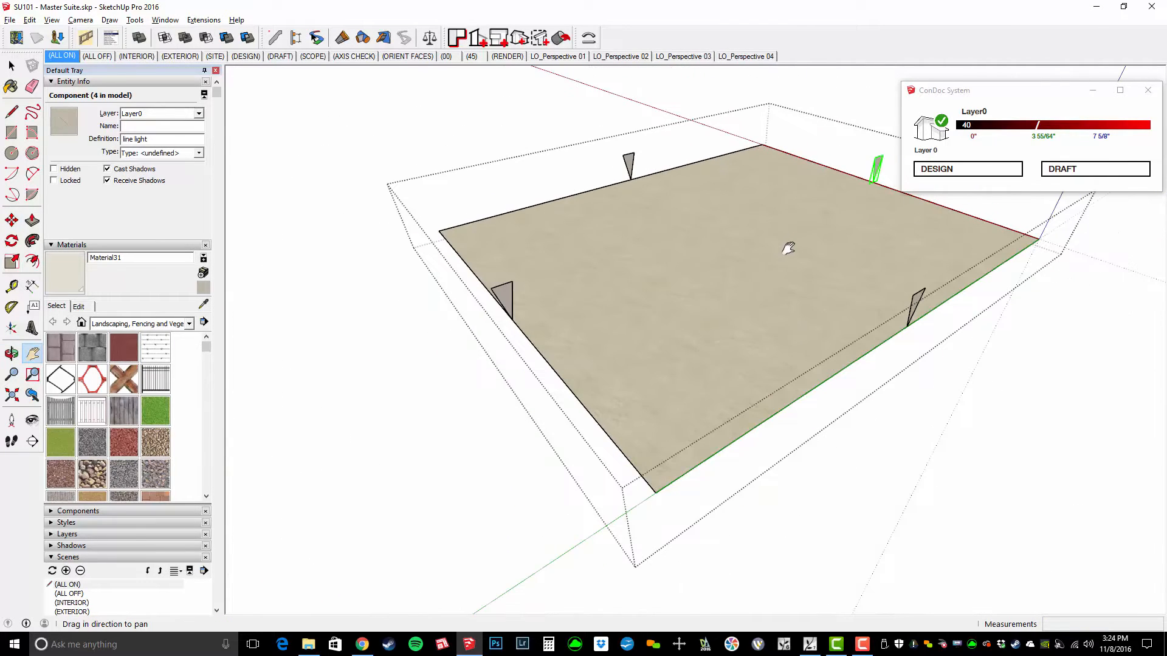
key(space)
scroll(778, 219, up, 1)
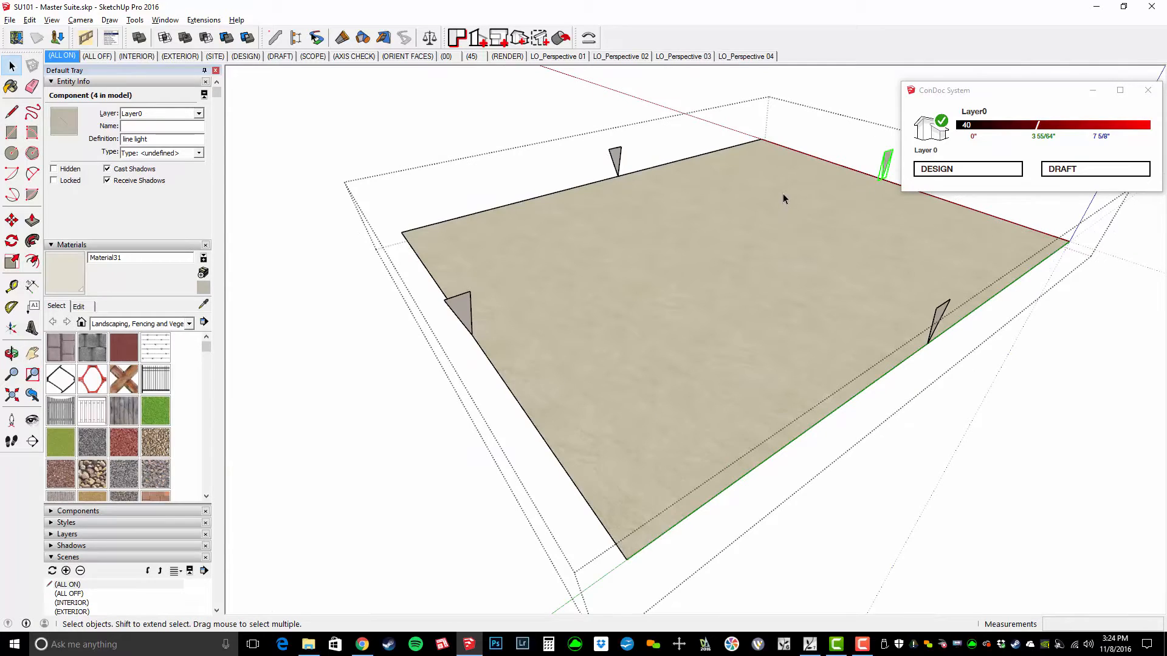
double_click(783, 196)
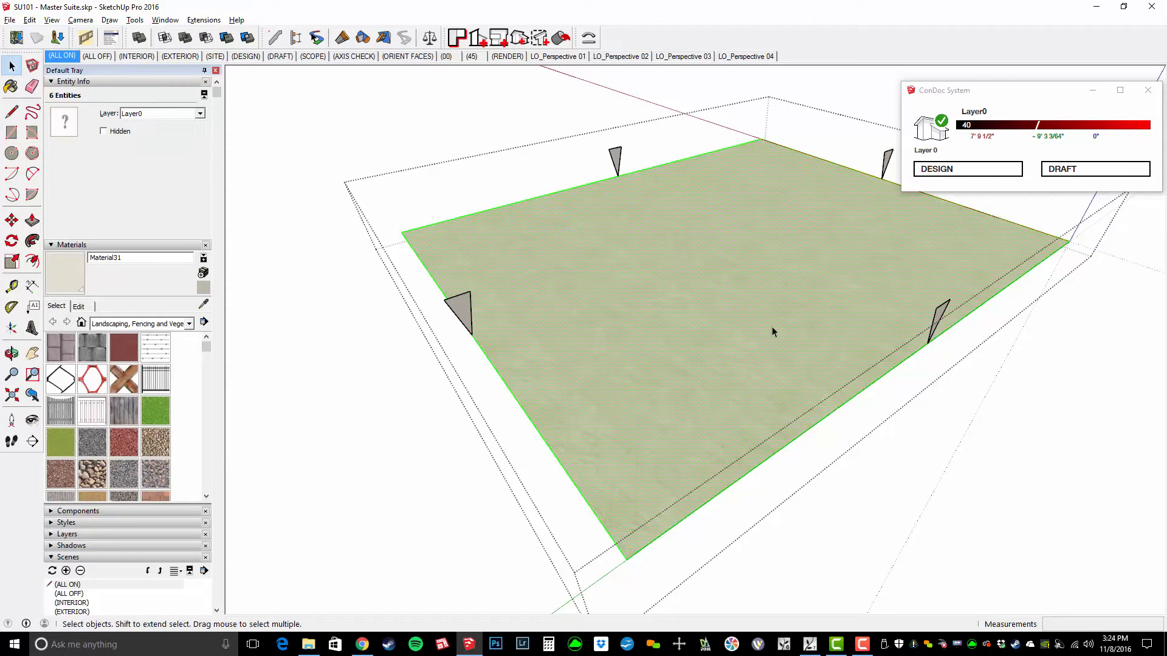
key(Delete)
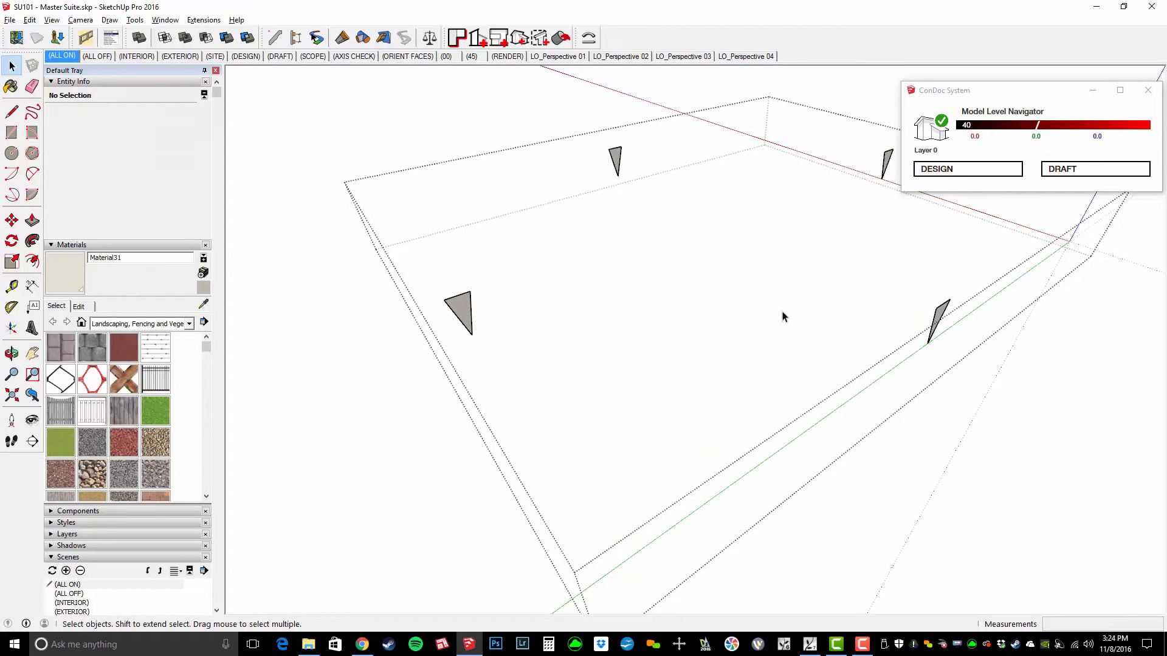
scroll(775, 313, down, 2)
scroll(765, 298, up, 1)
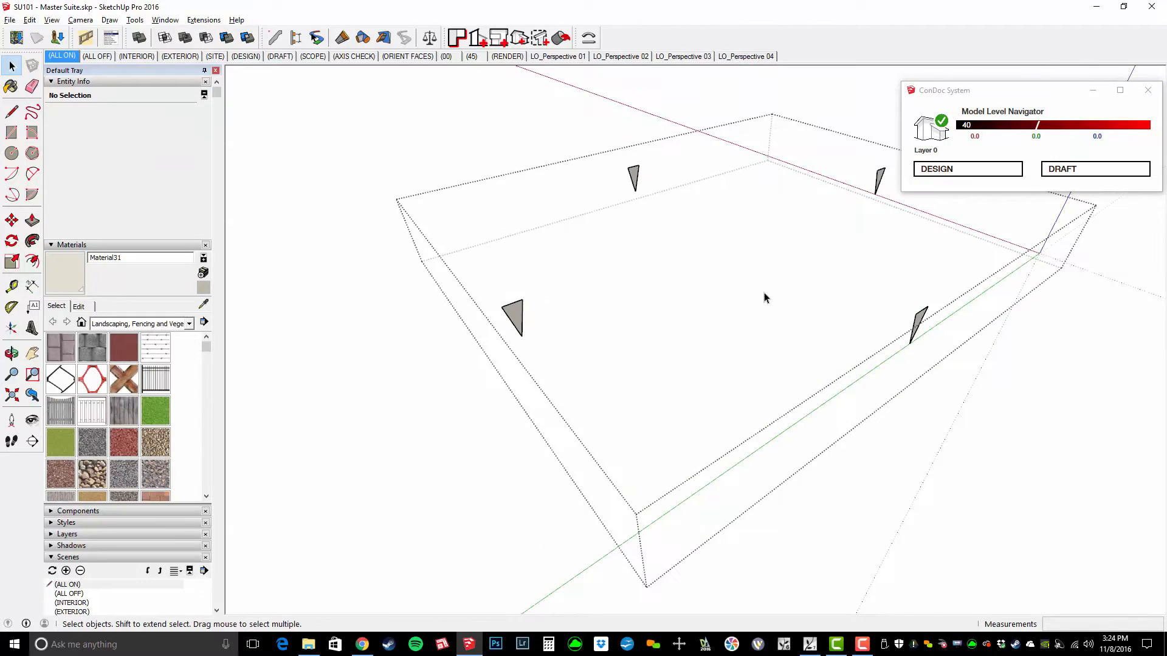
key(Escape)
Unlock the background floor plan group beneath the building and delete it.
shift+middle_drag(694, 225, 725, 252)
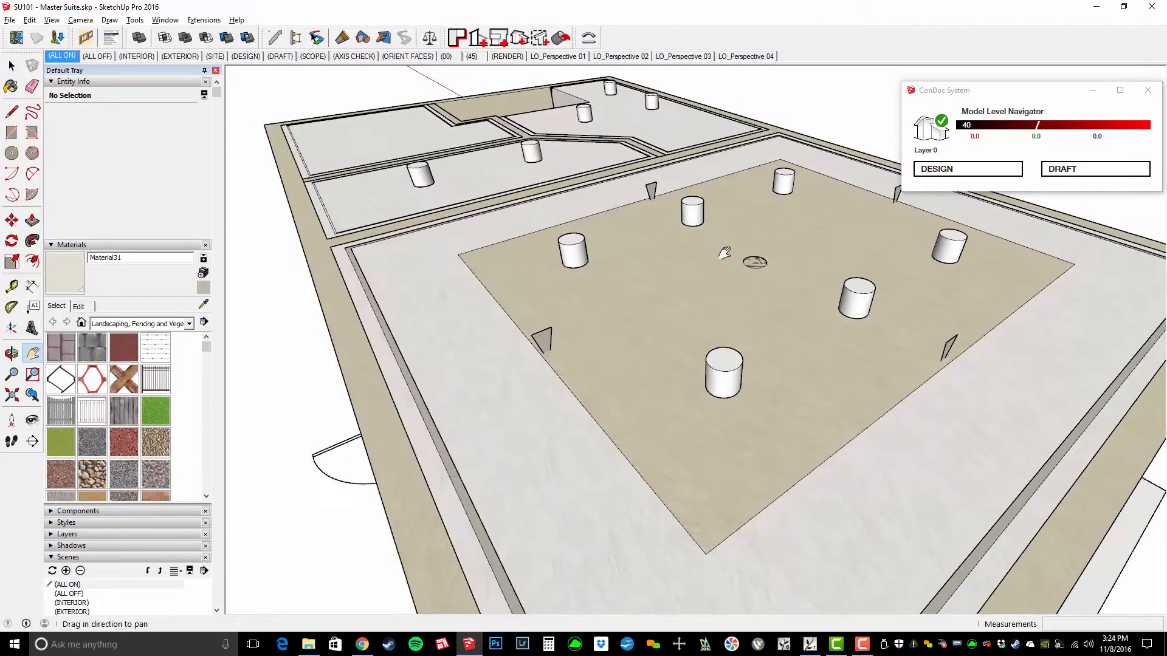
scroll(727, 253, down, 2)
key(space)
click(782, 327)
middle_drag(781, 327, 992, 341)
middle_drag(772, 346, 1033, 398)
middle_drag(699, 395, 671, 375)
key(space)
click(661, 368)
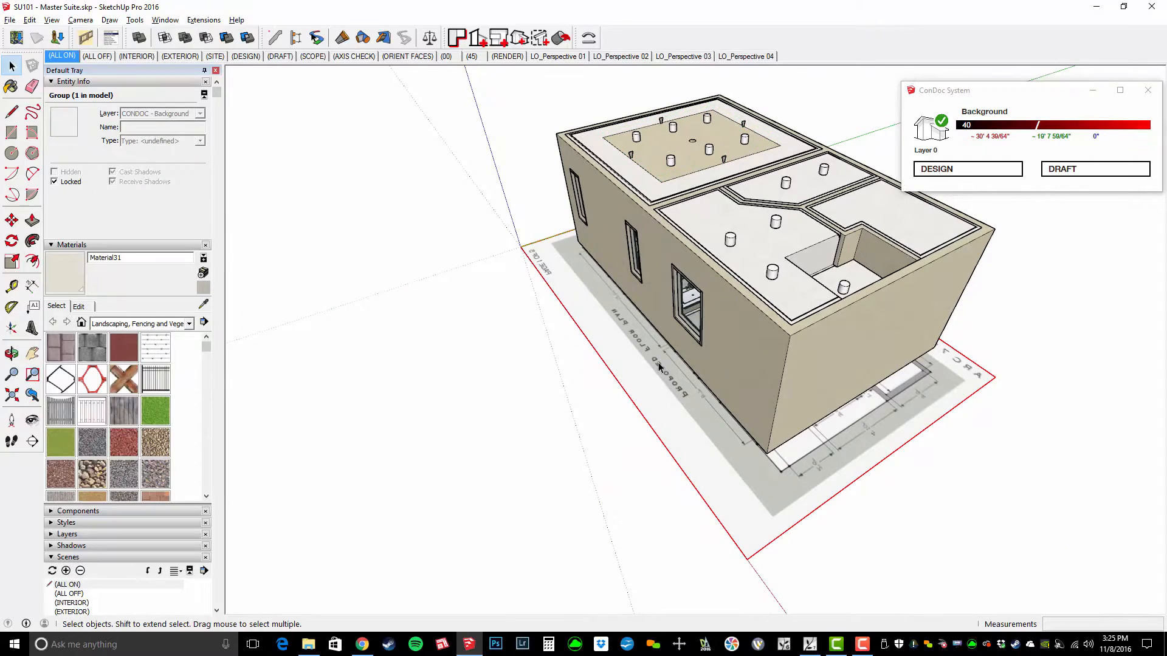
right_click(659, 364)
click(705, 403)
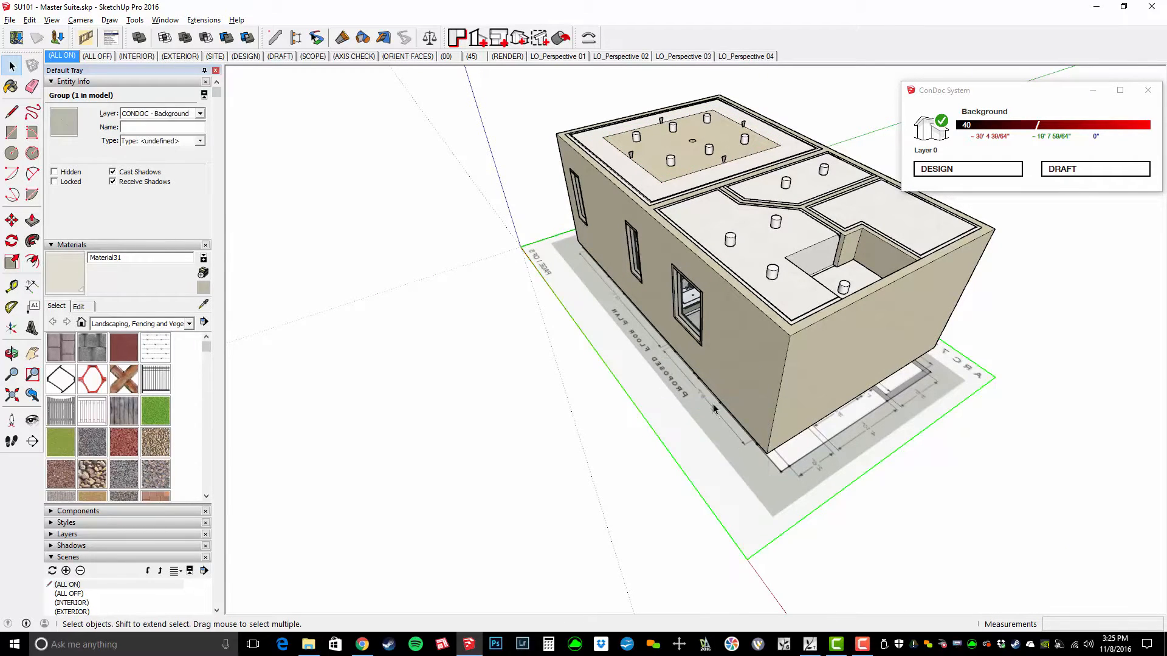
key(Delete)
Convert the group of four triangles around the tray ceiling into a component.
scroll(714, 409, up, 5)
shift+middle_drag(699, 193, 700, 202)
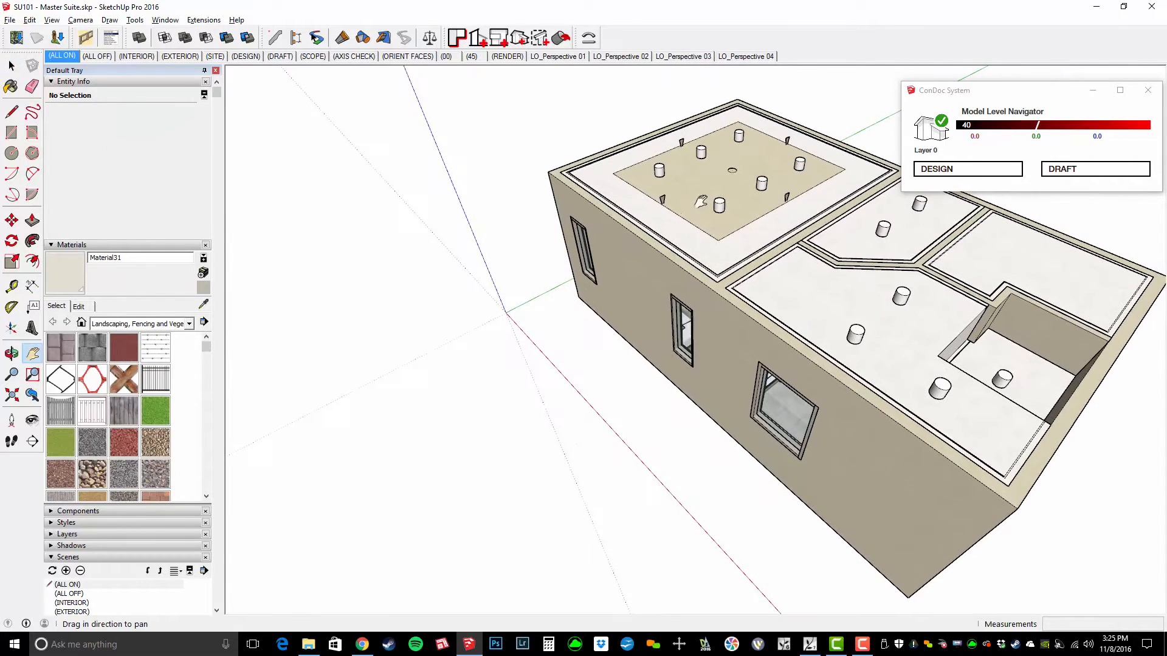
scroll(662, 203, up, 2)
click(631, 189)
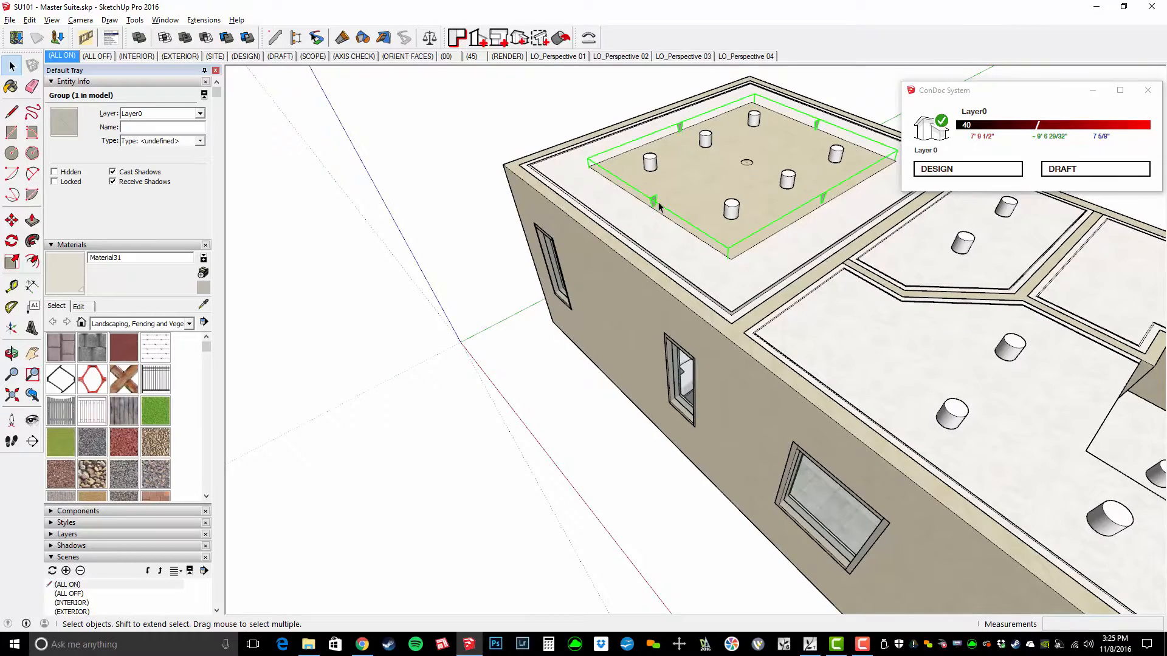
scroll(658, 202, up, 1)
scroll(831, 248, down, 1)
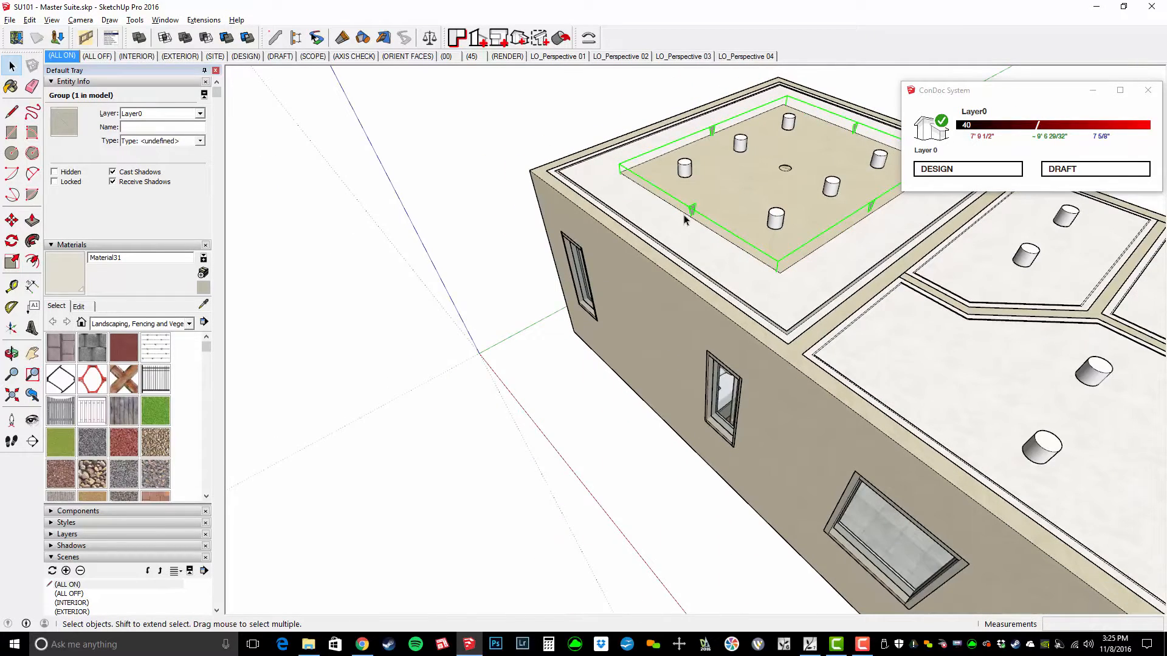
scroll(687, 212, up, 3)
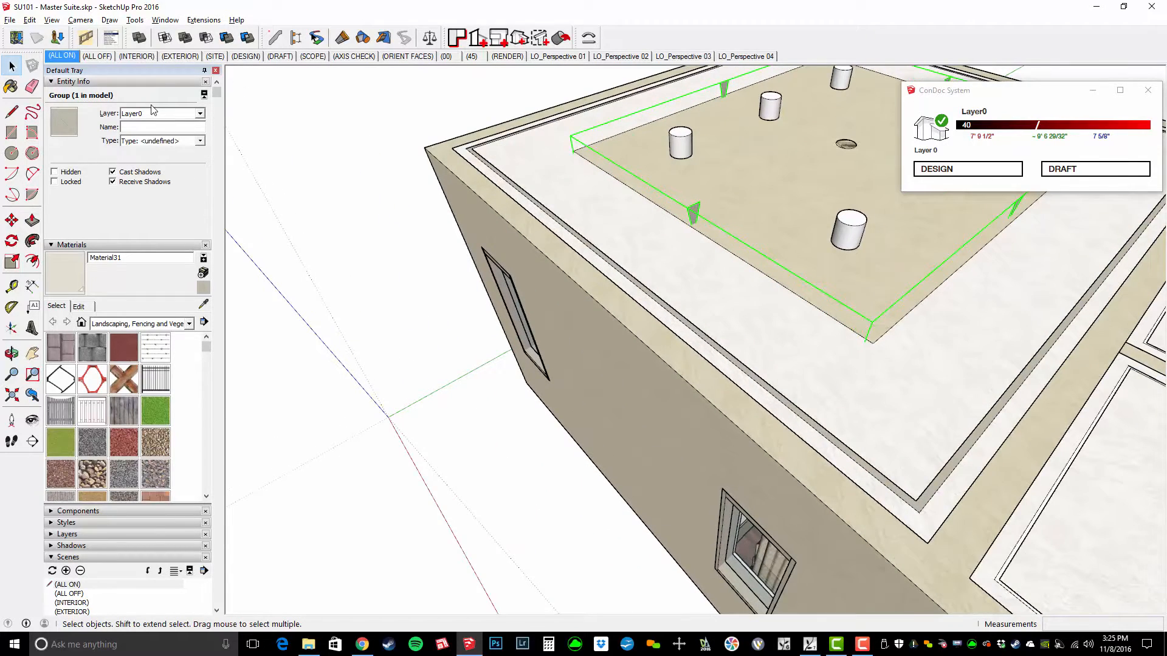
right_click(692, 211)
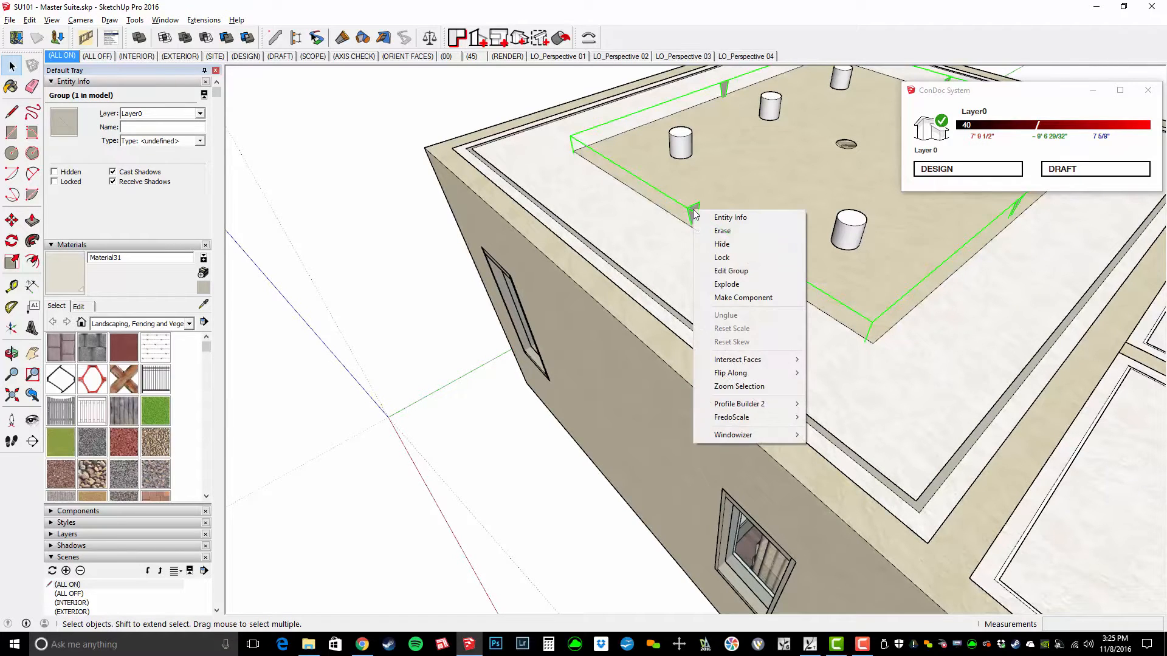
click(749, 299)
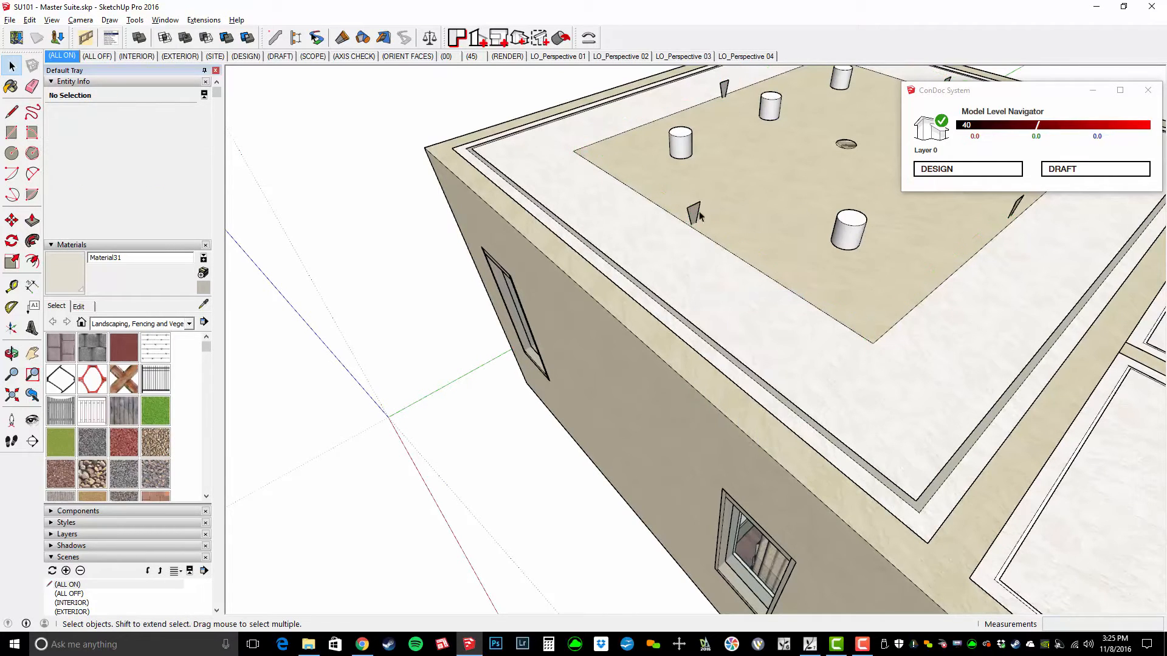
click(699, 216)
scroll(699, 217, down, 1)
right_click(699, 220)
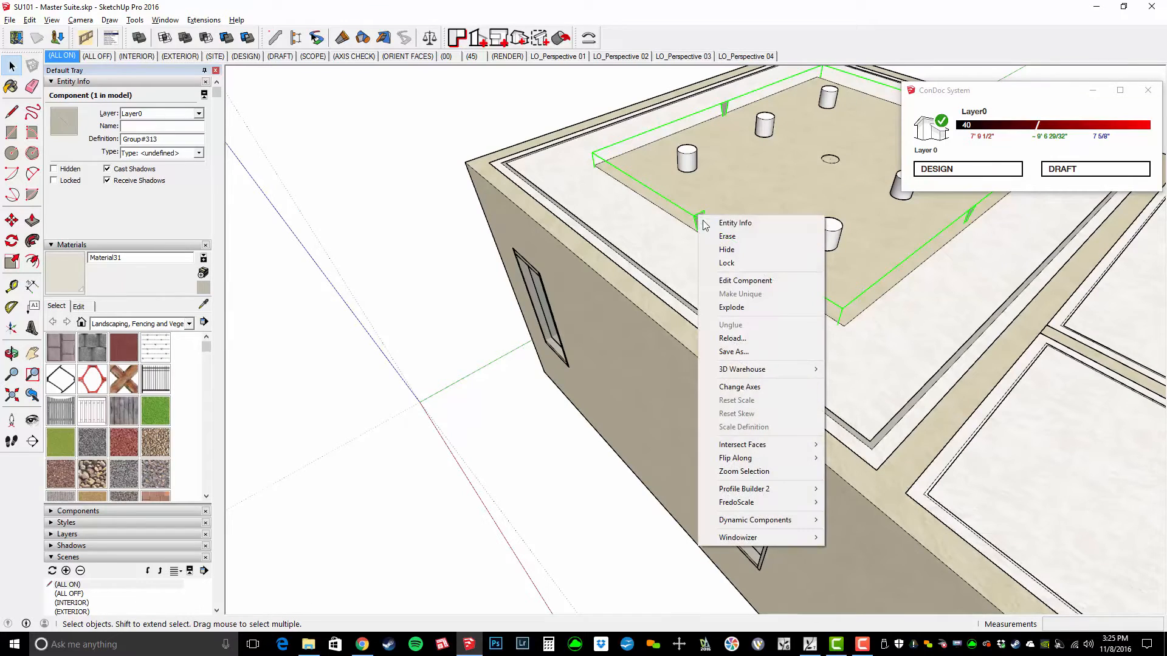
click(763, 387)
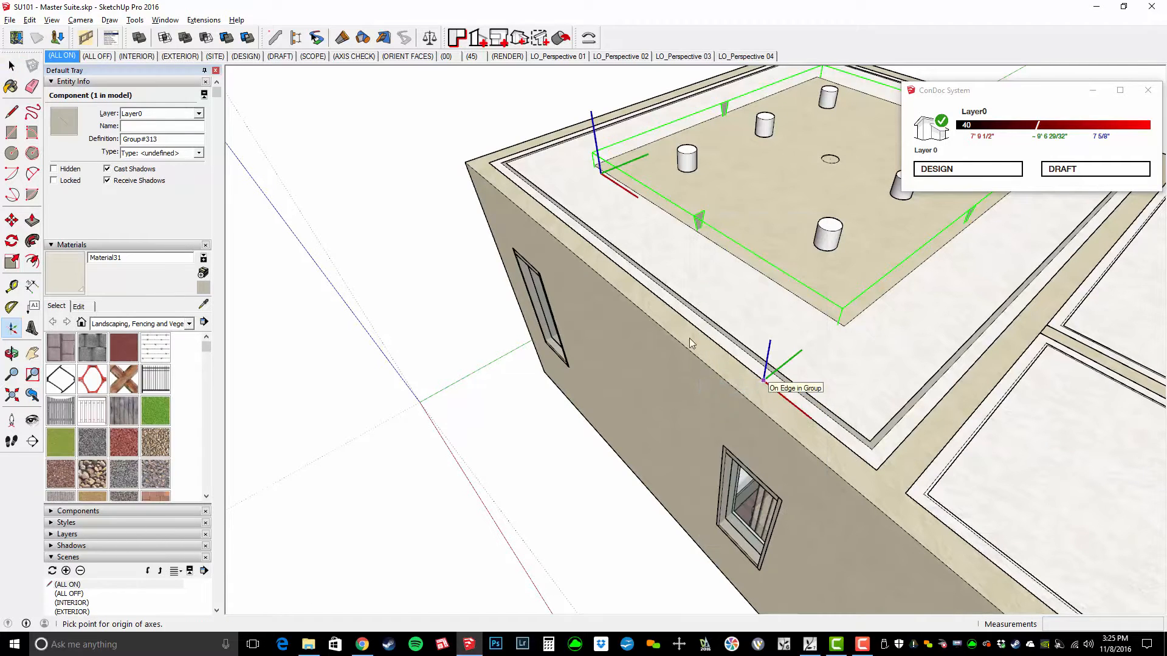
scroll(677, 241, down, 1)
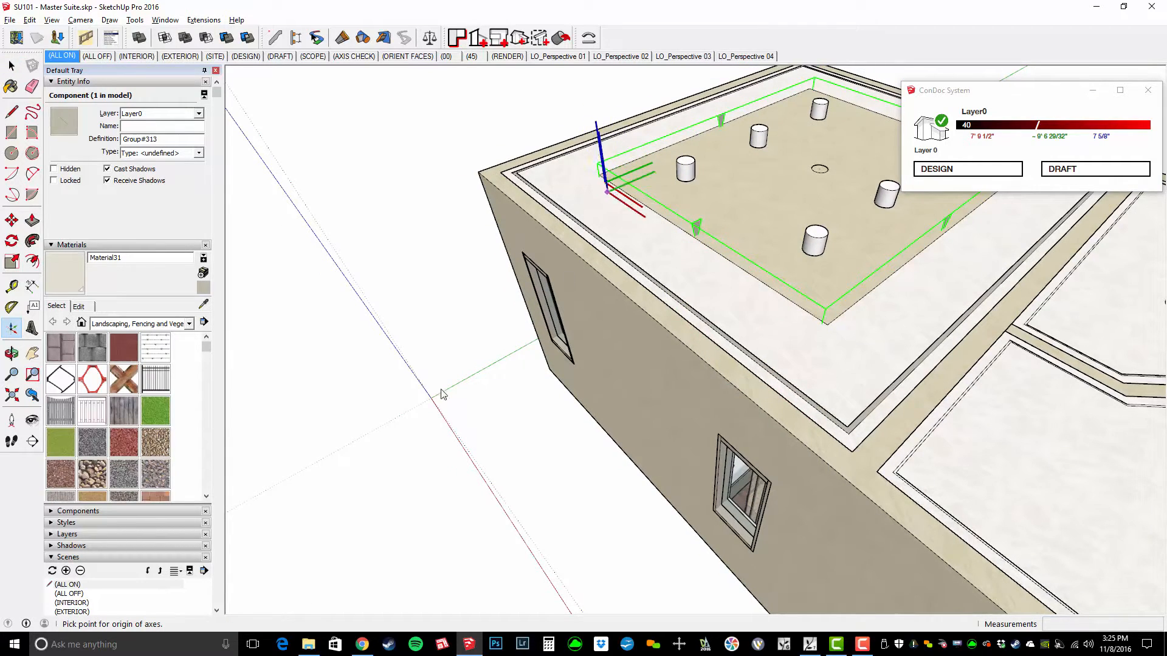
key(space)
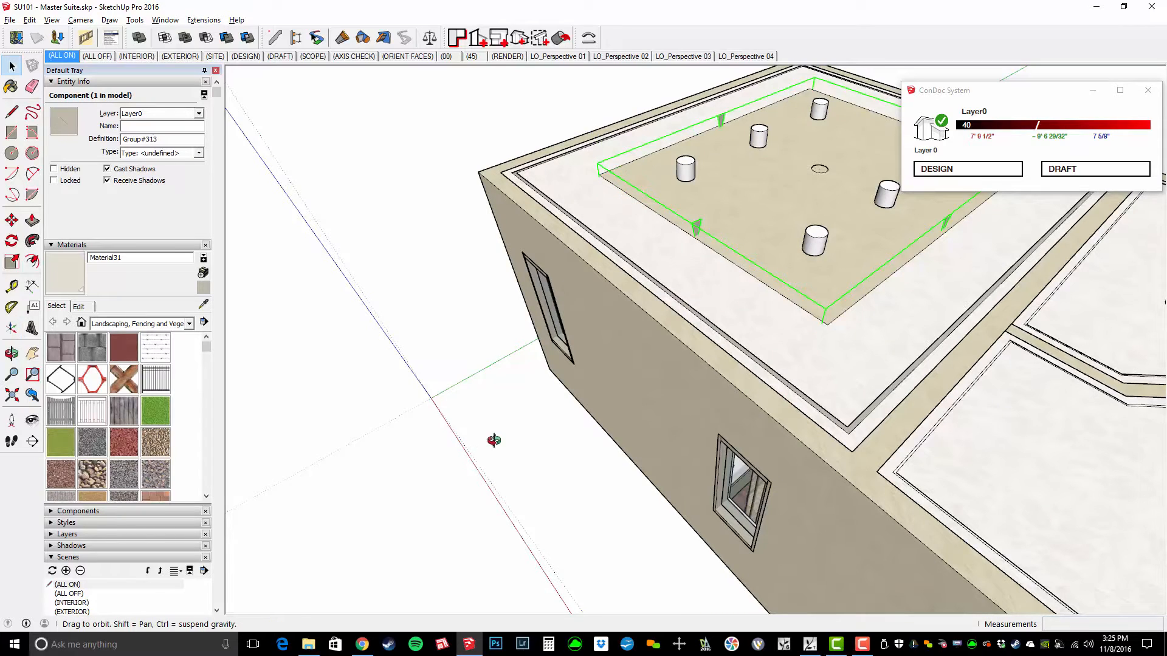
middle_drag(492, 440, 530, 402)
middle_drag(641, 296, 683, 228)
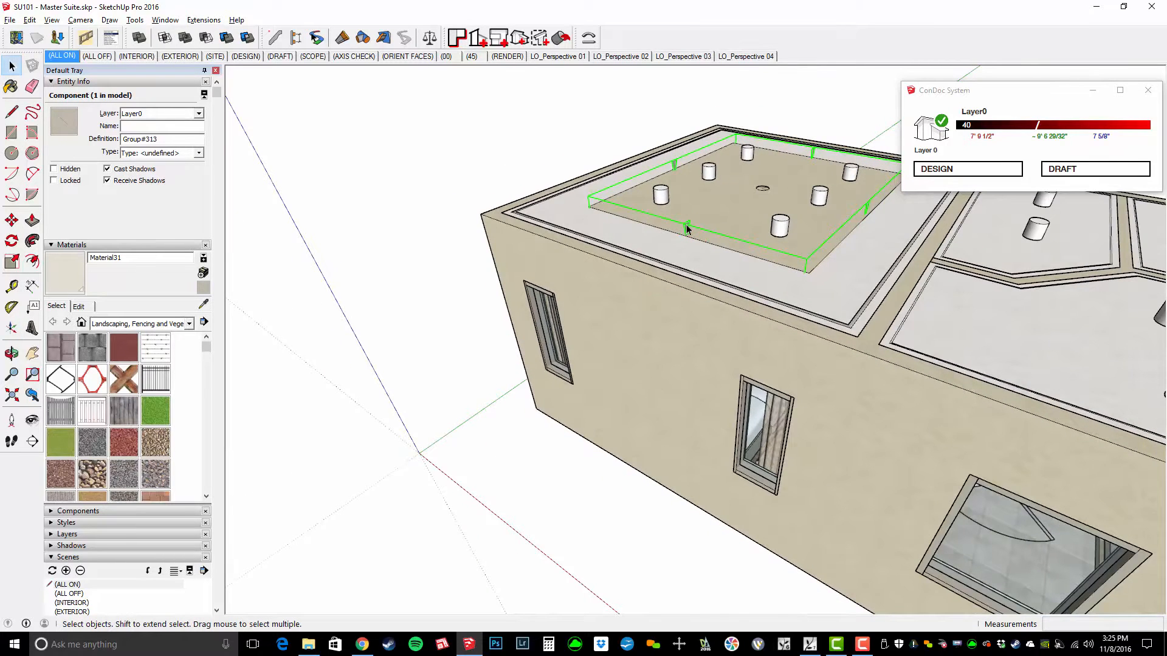
double_click(686, 229)
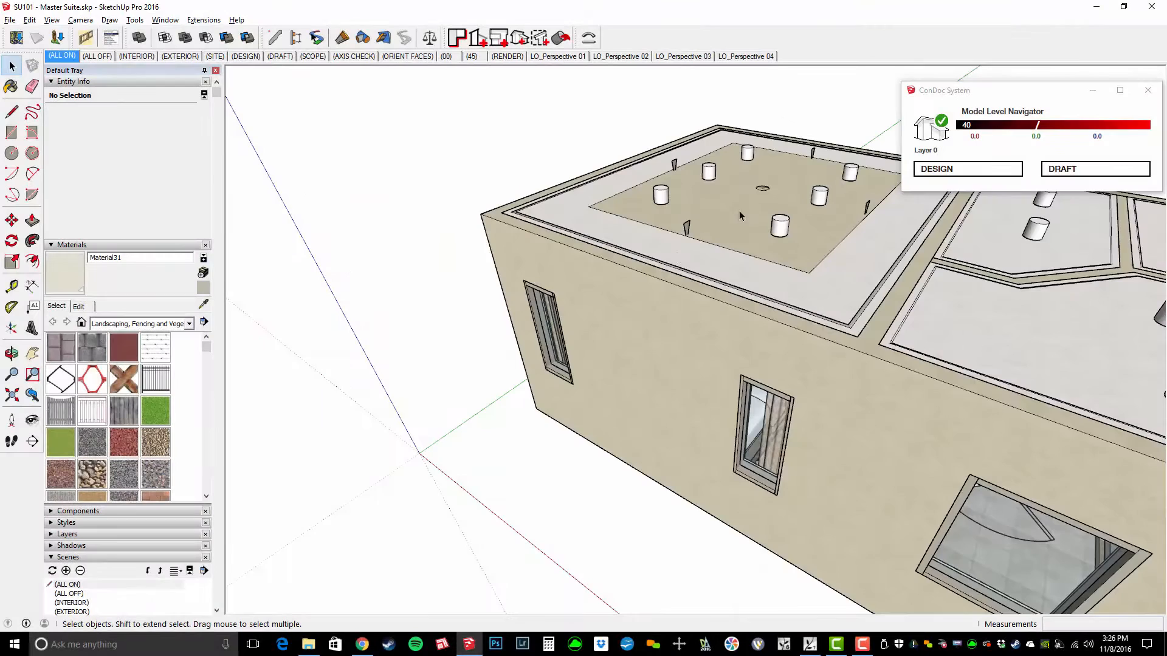
Save the four-triangle component around the tray ceiling as line lights.skp in the Desktop's TEMP folder.
middle_drag(784, 290, 688, 240)
click(688, 254)
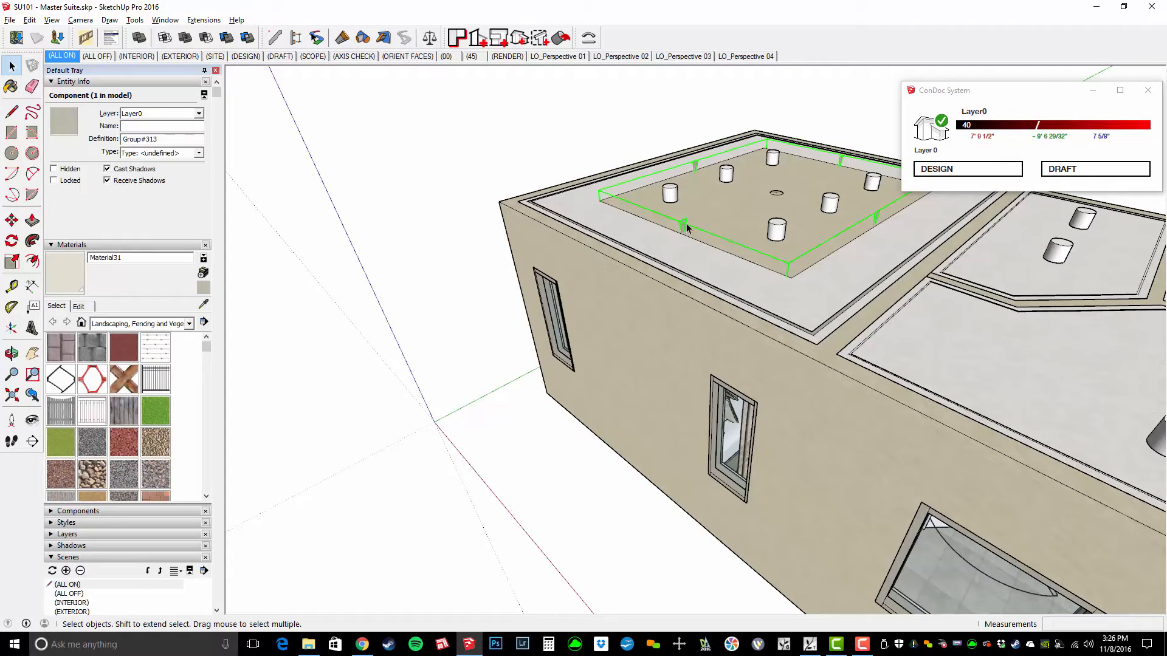
right_click(684, 226)
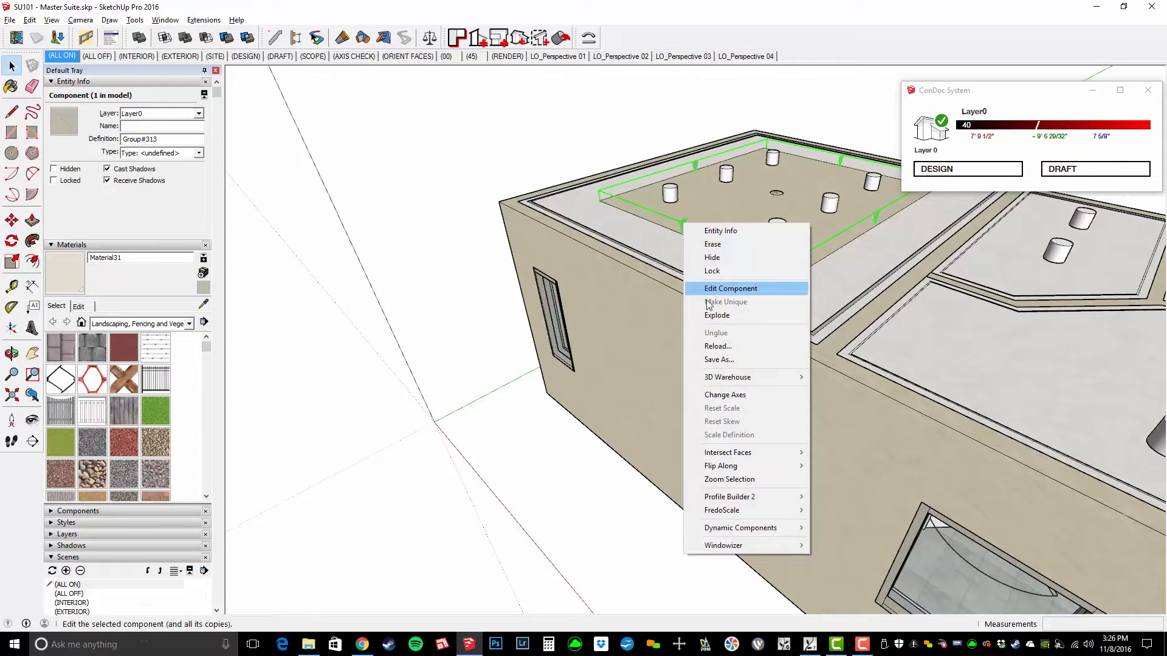
click(753, 360)
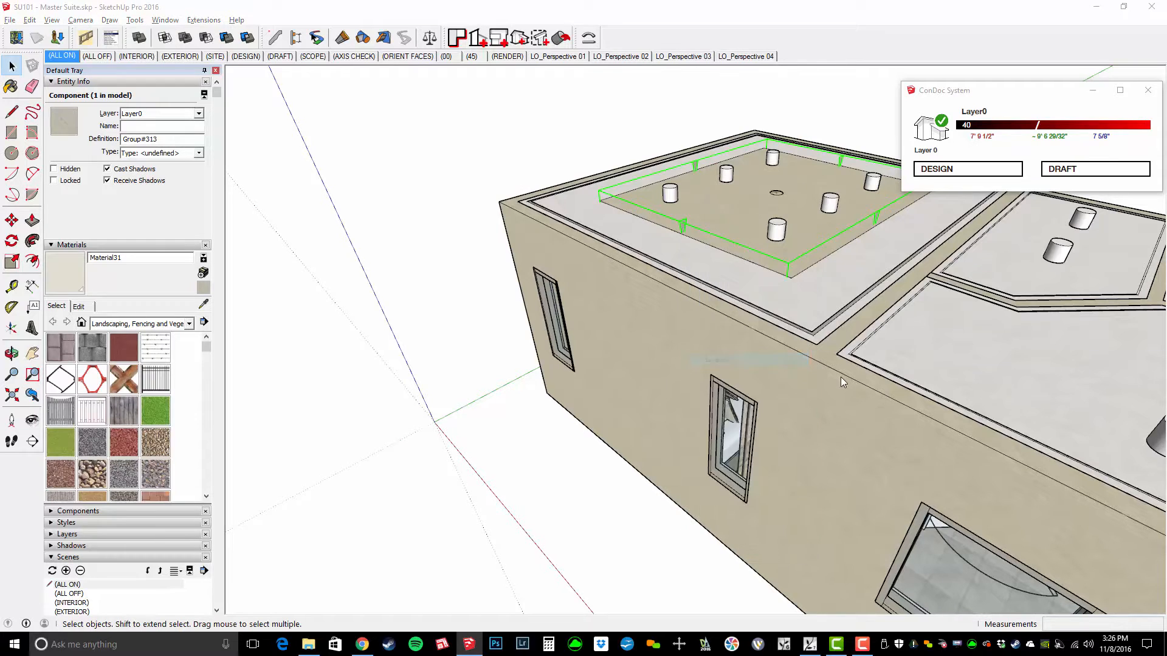
click(428, 214)
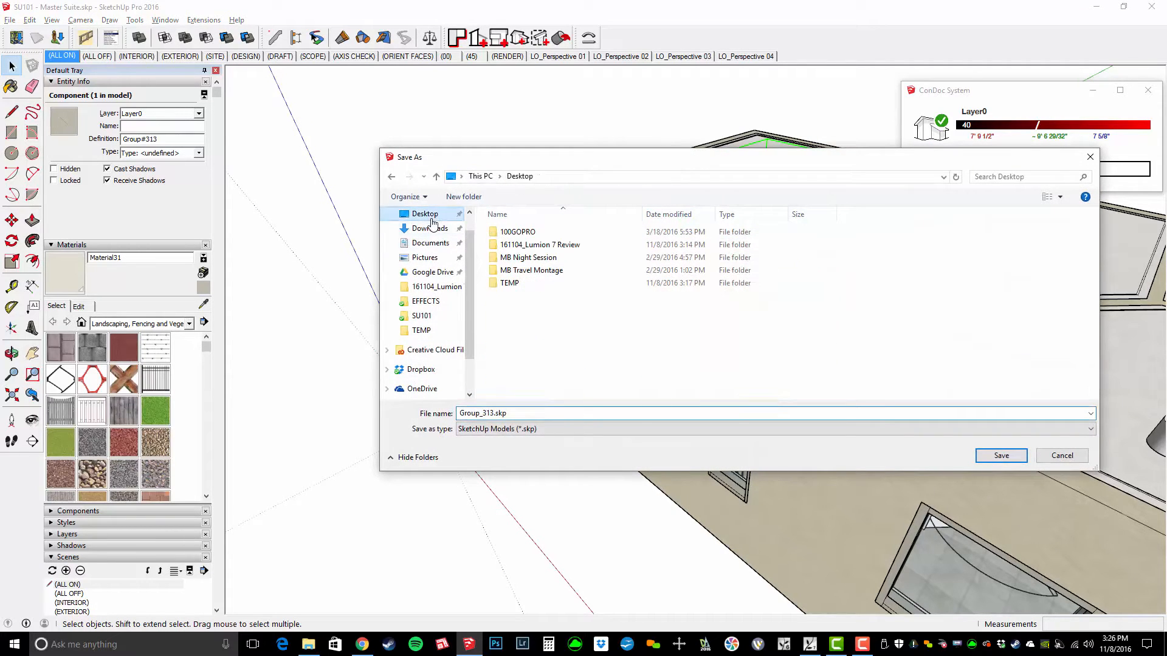
click(526, 283)
double_click(527, 285)
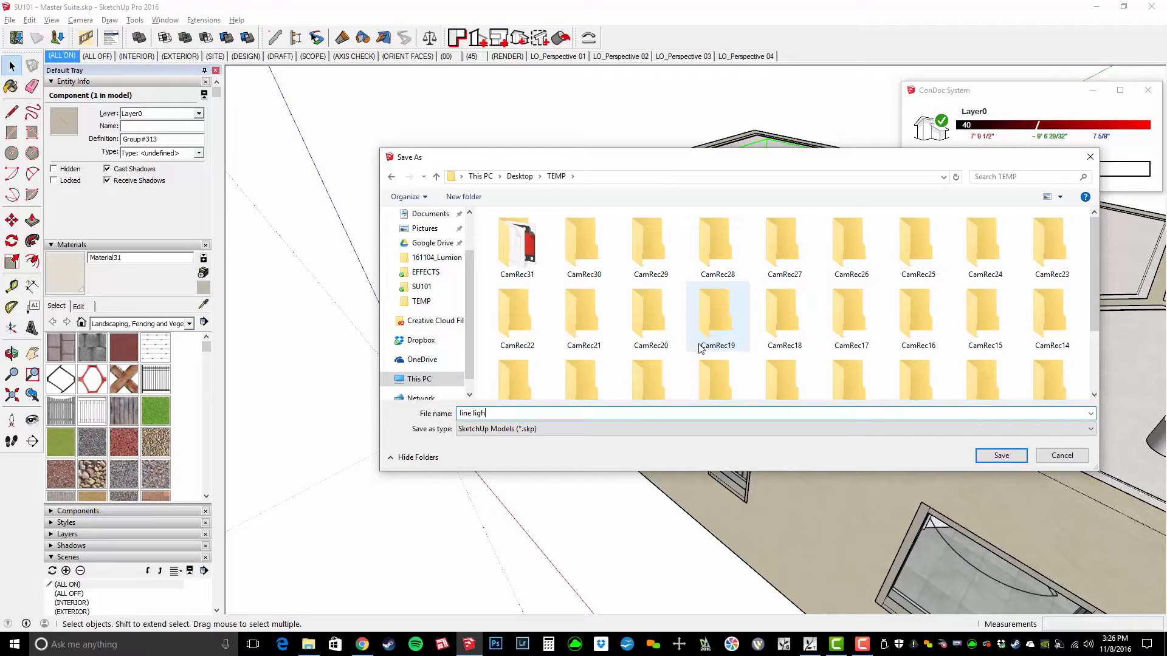
click(1000, 456)
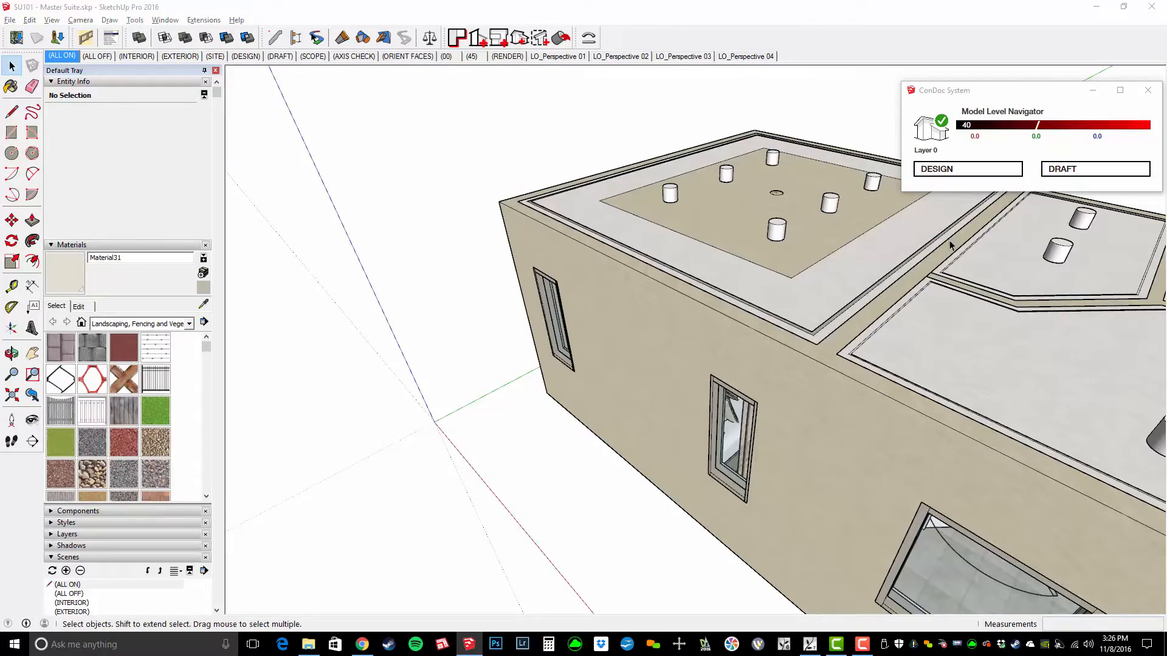
Switch to Lumion, leave move mode and set object placement to imported models.
key(alt+Tab)
mouse_move(949, 239)
right_down()
mouse_move(942, 365)
mouse_move(954, 468)
mouse_move(966, 450)
mouse_move(963, 516)
mouse_move(851, 529)
mouse_move(764, 477)
right_up()
key(s)
key(d)
key(d)
key(w)
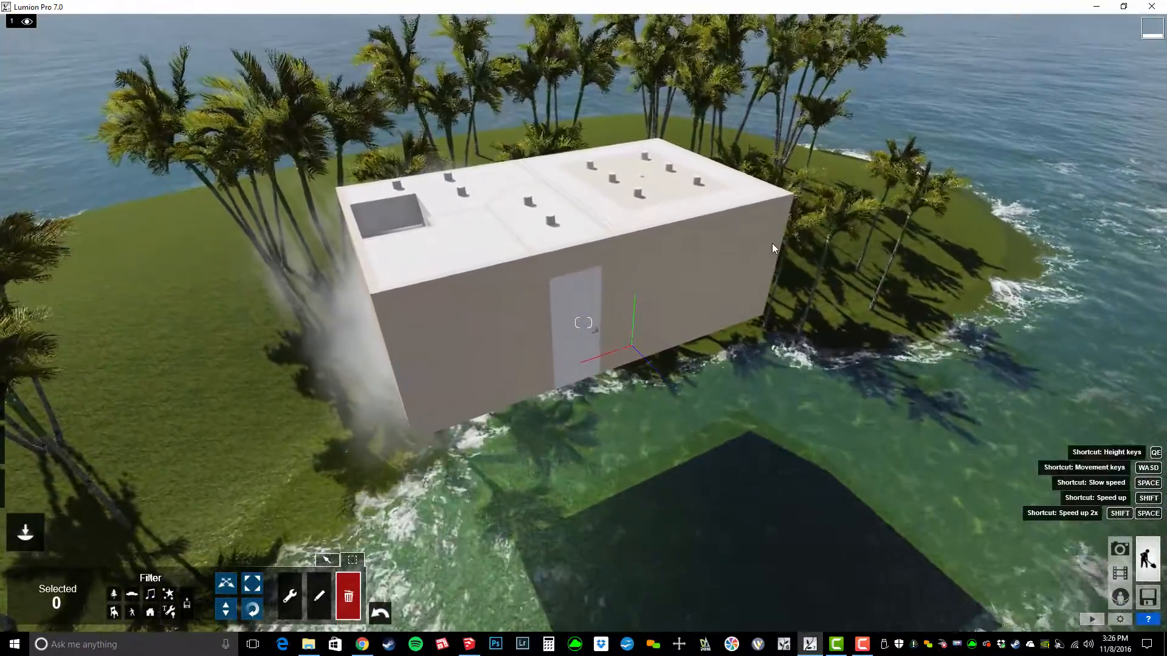
click(326, 560)
mouse_move(31, 538)
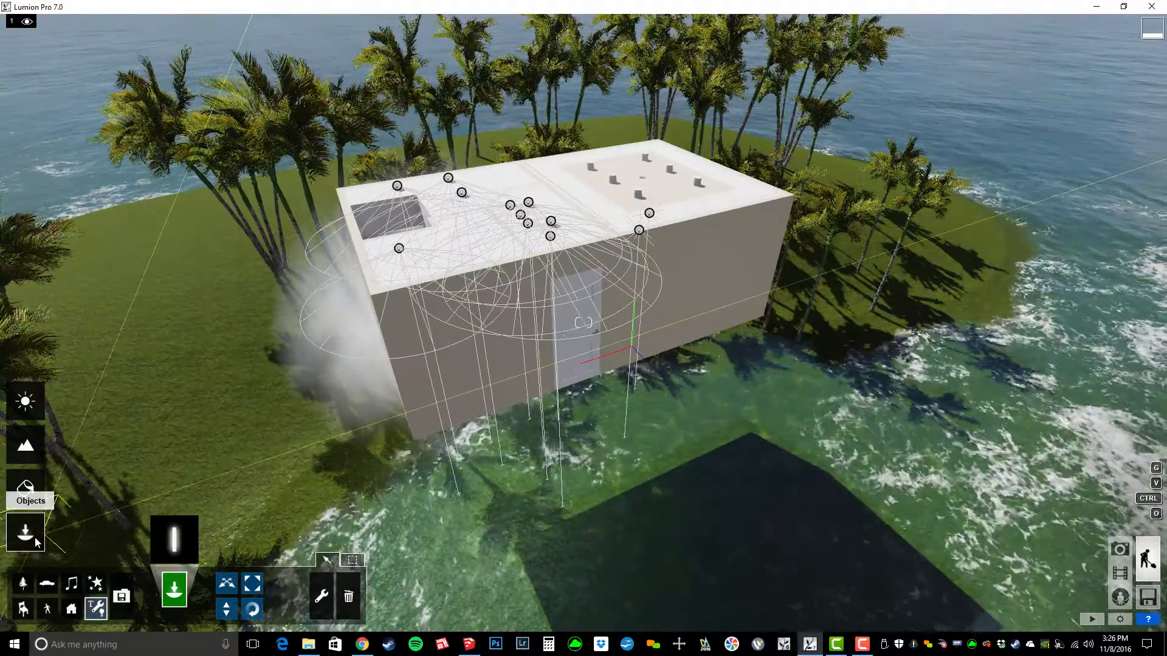
click(120, 608)
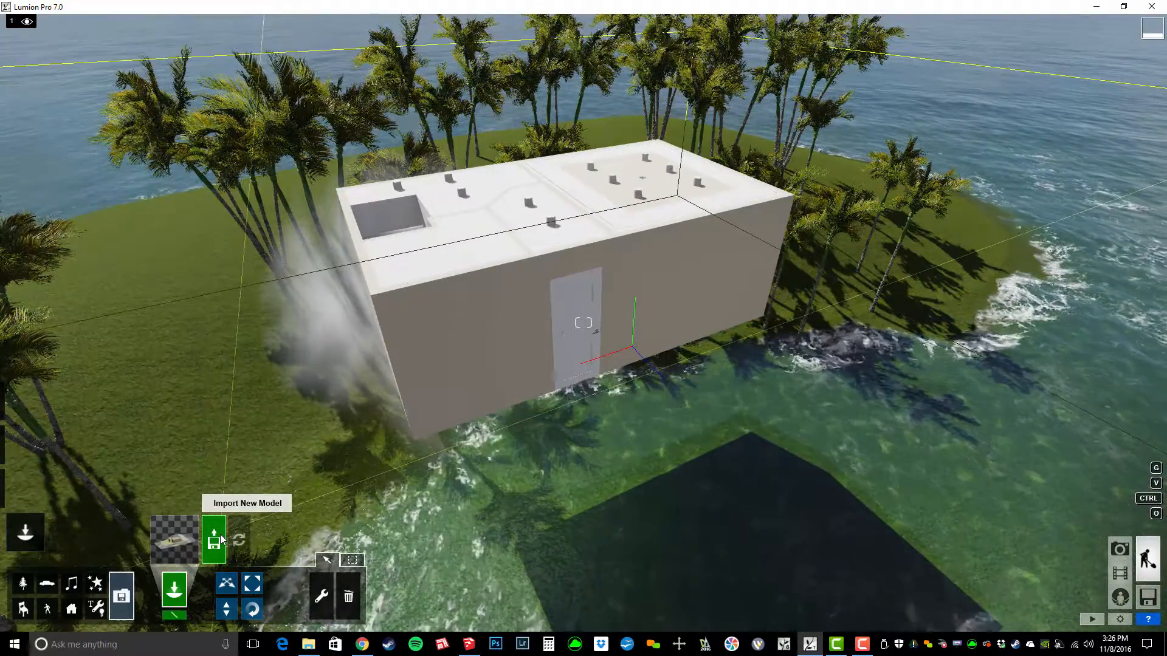
Import line lights.skp from the TEMP folder and place it on the roof near the building's corner.
click(214, 539)
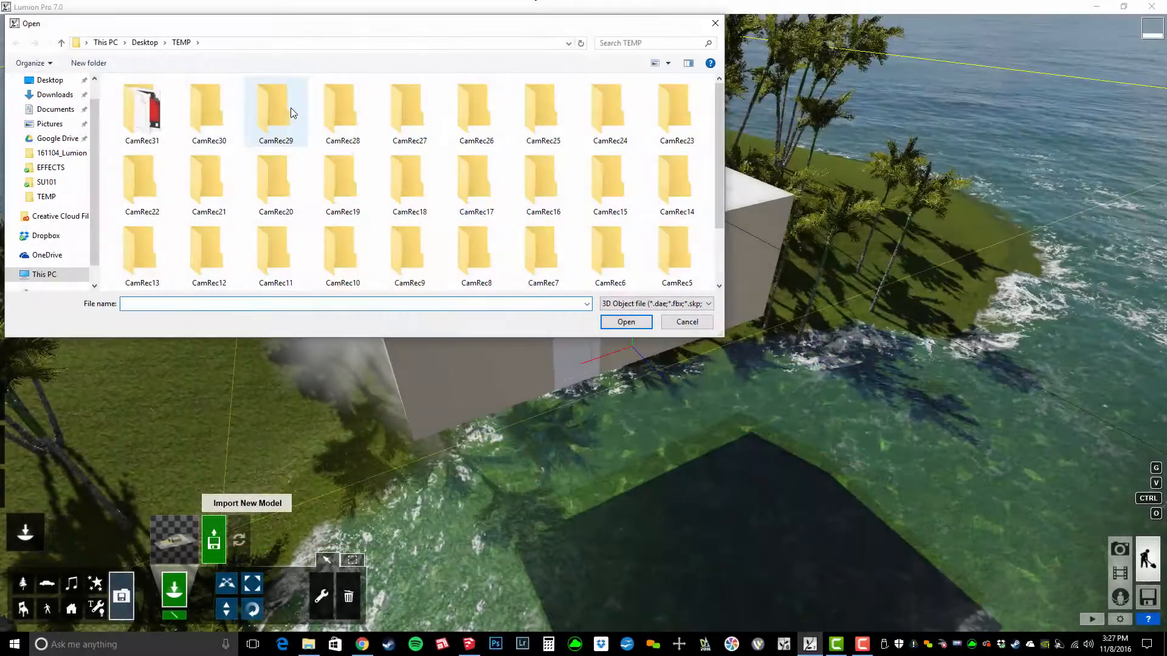
scroll(327, 187, down, 2)
click(480, 247)
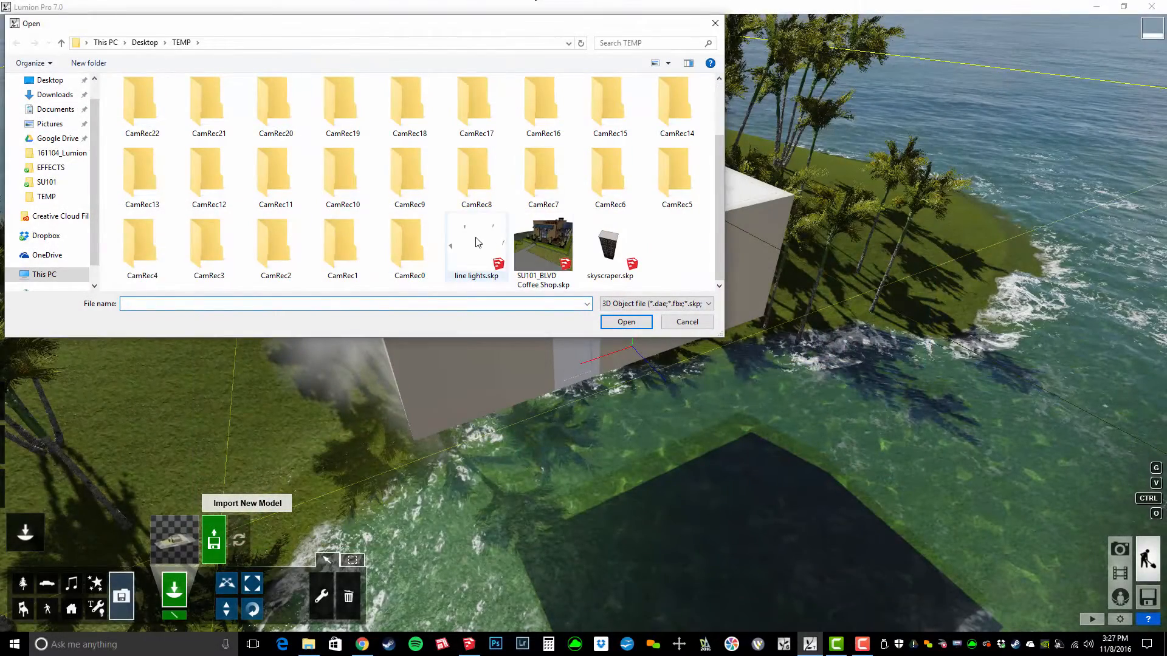
click(612, 322)
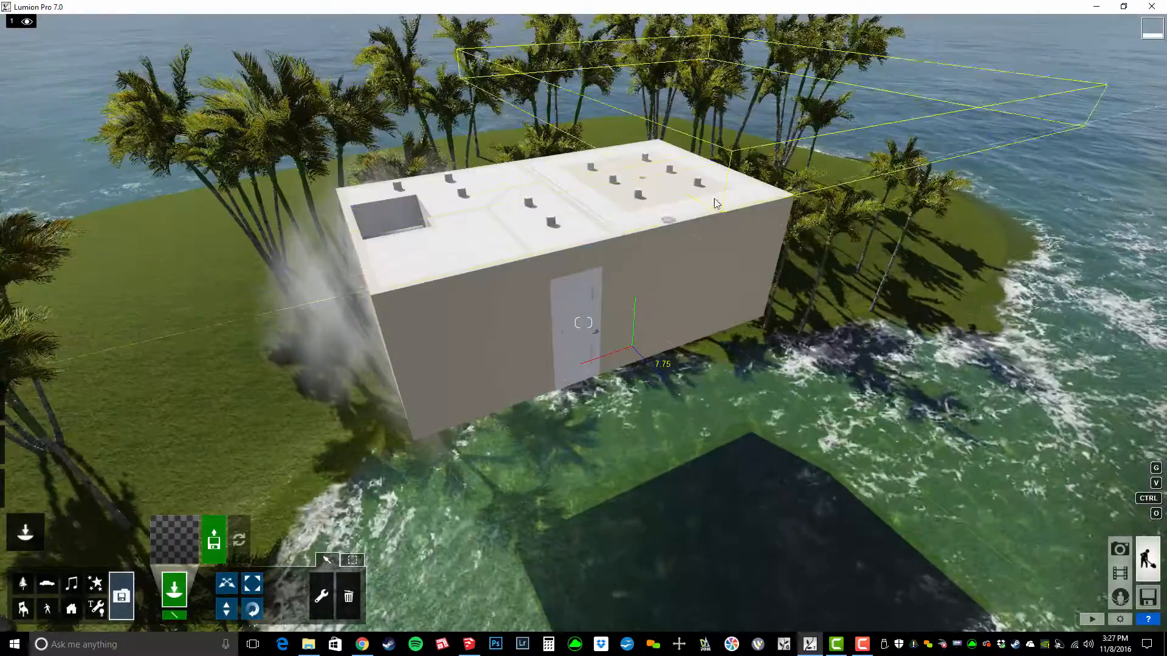
click(742, 188)
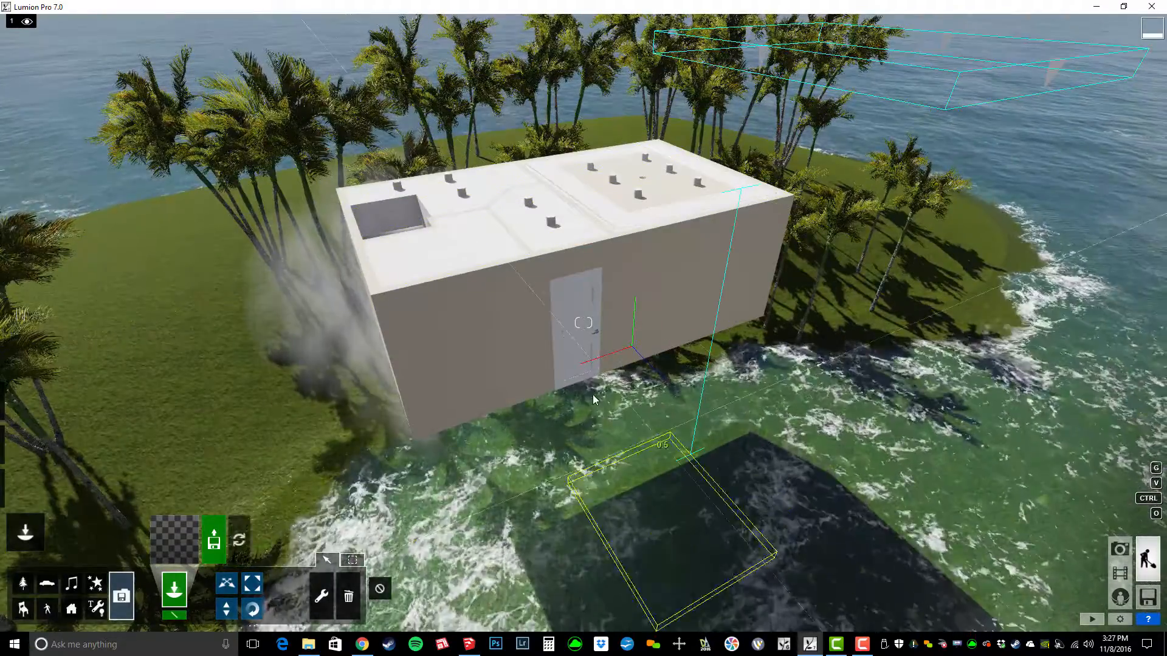
Rename layer 2 as TEMP and move the placed line lights model to that layer.
key(s)
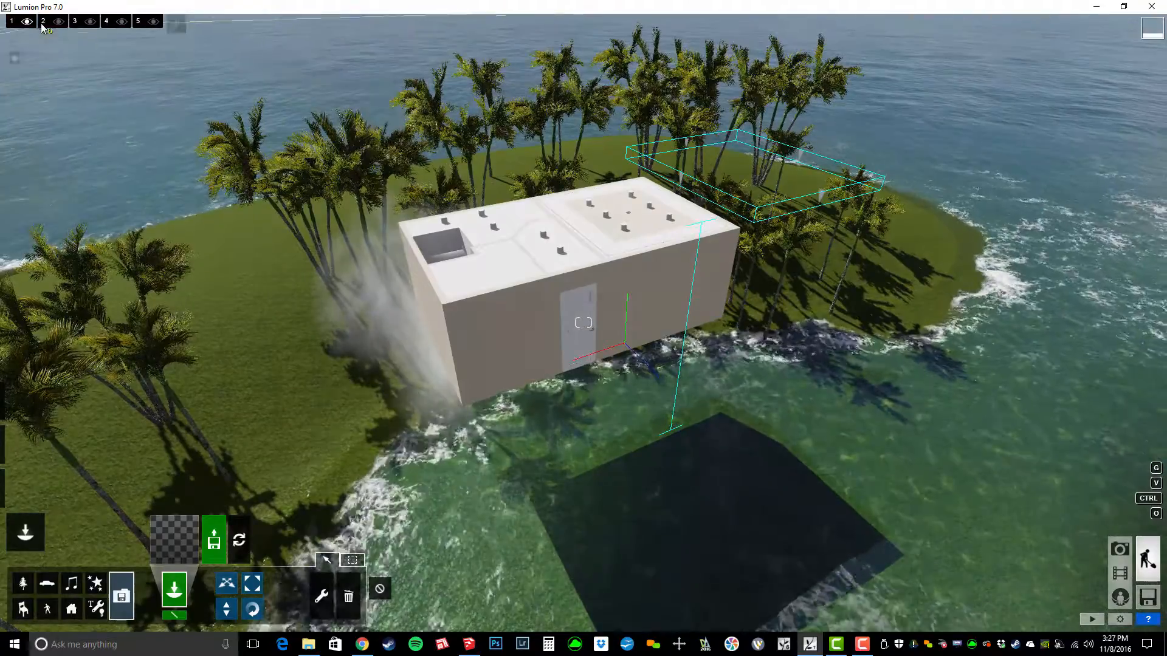
click(43, 23)
drag(108, 59, 52, 63)
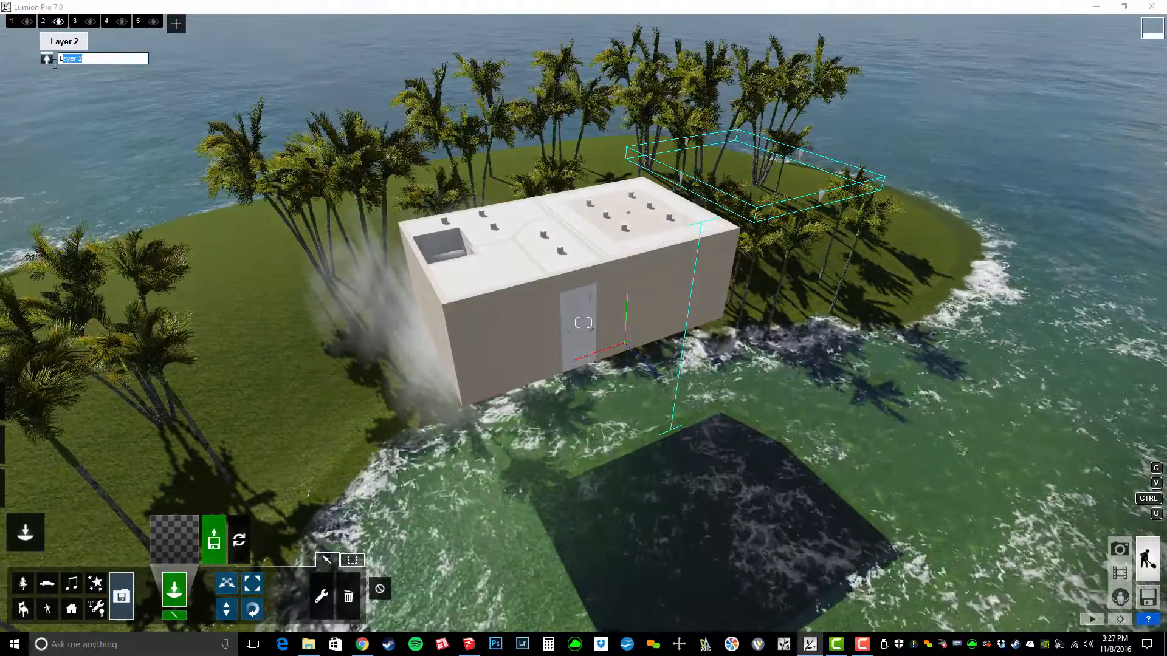
text(TEMP)
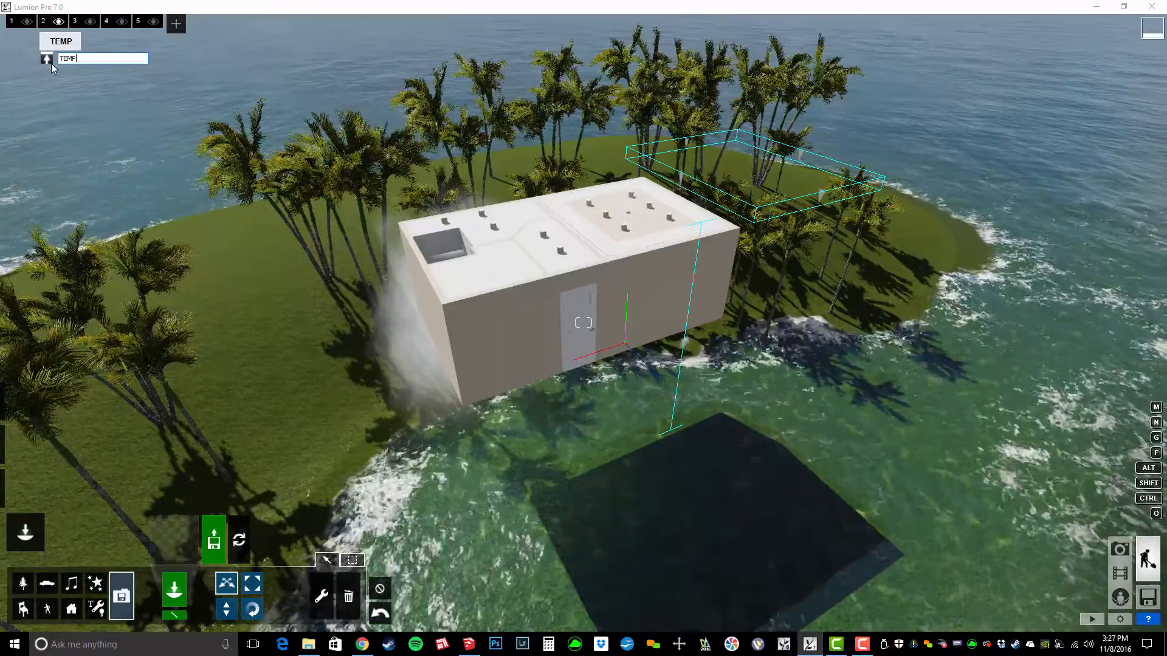
key(Return)
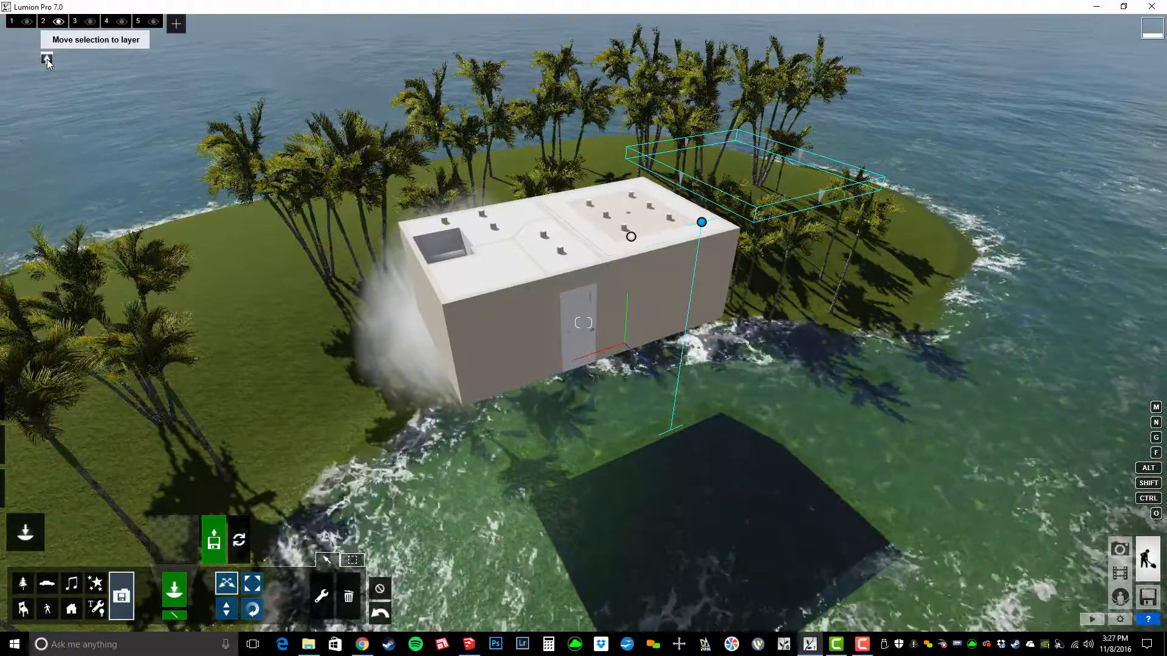
click(47, 60)
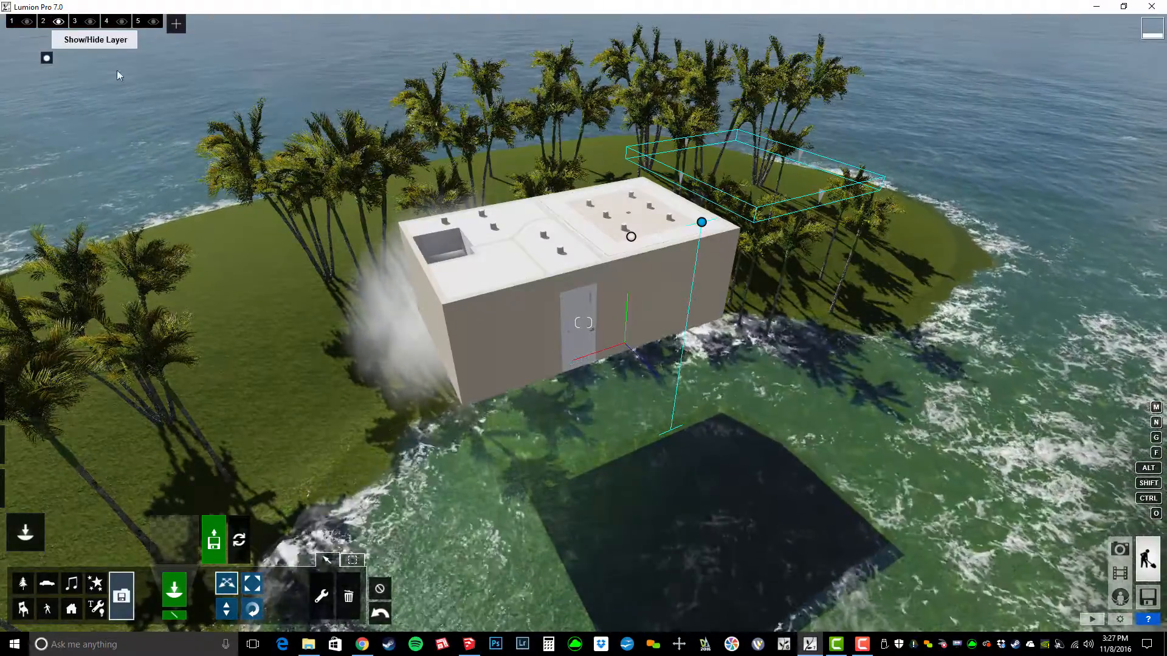
Check the imported triangle markers beside the building and the TEMP layer's visibility.
key(w)
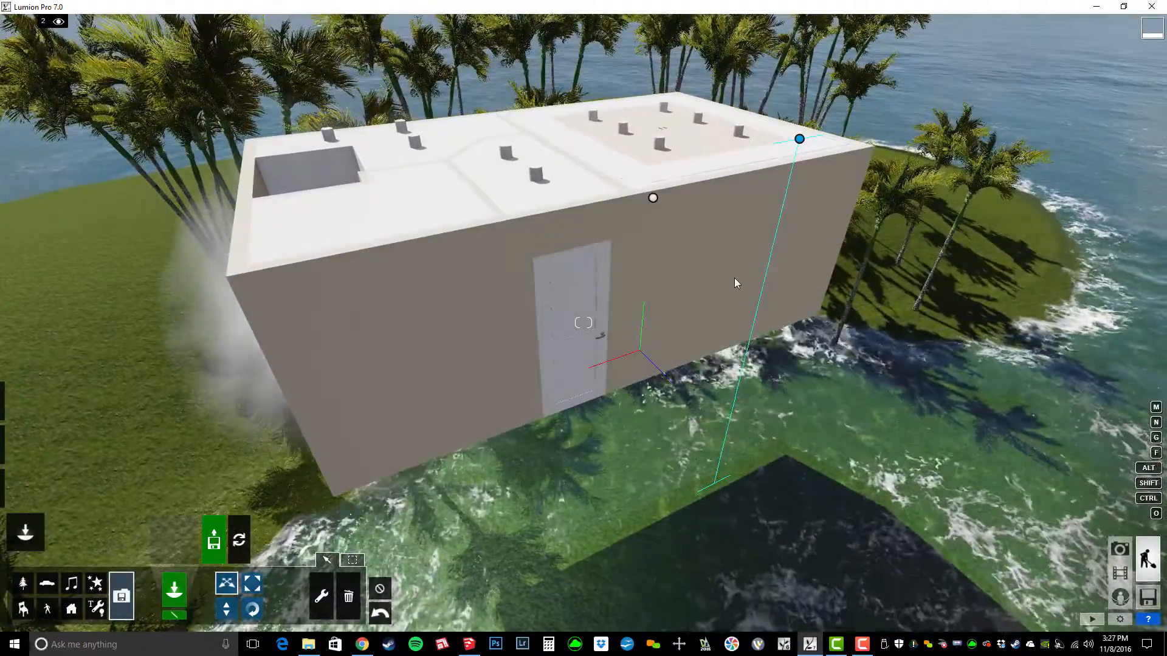
key(q)
right_drag(461, 286, 560, 310)
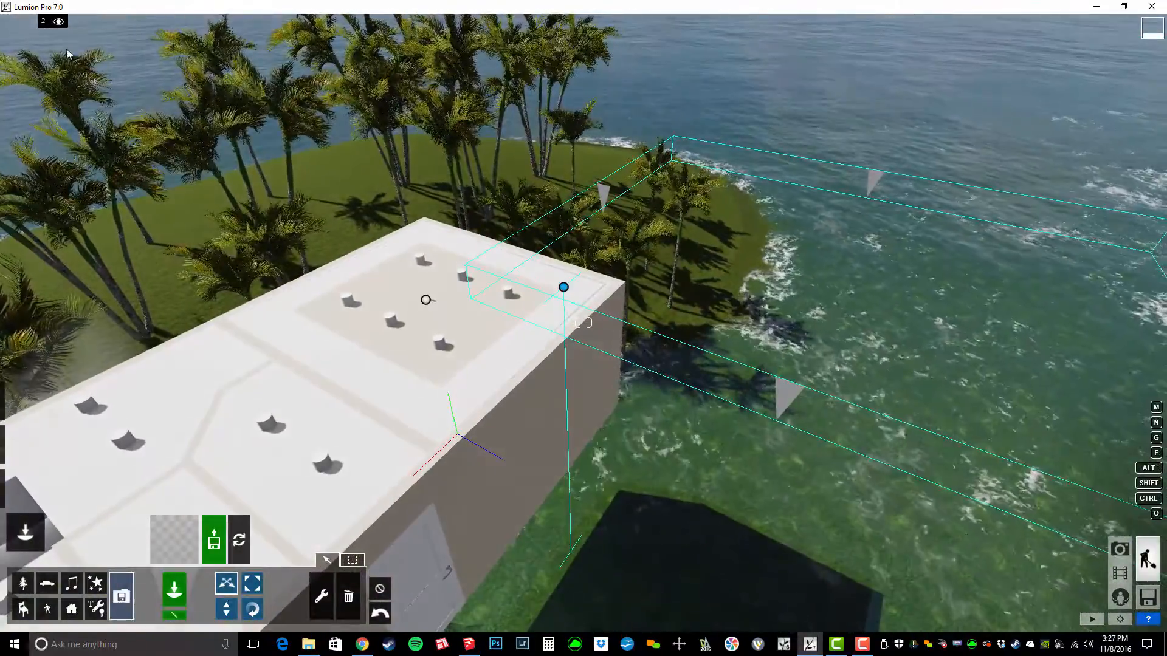
click(59, 23)
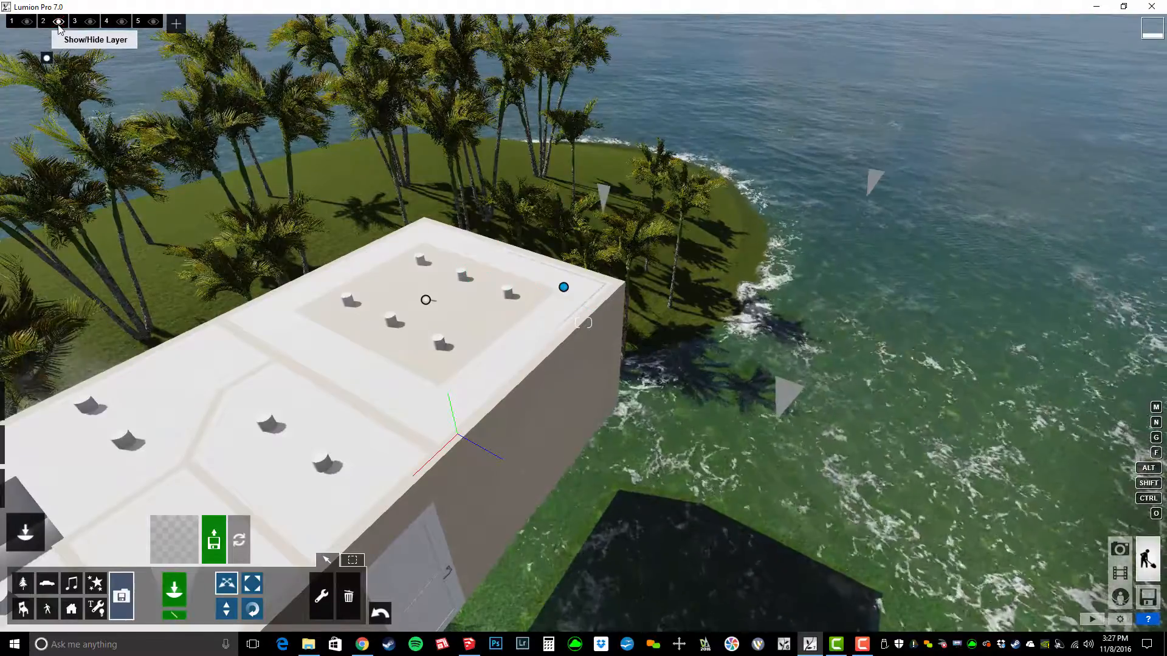
key(s)
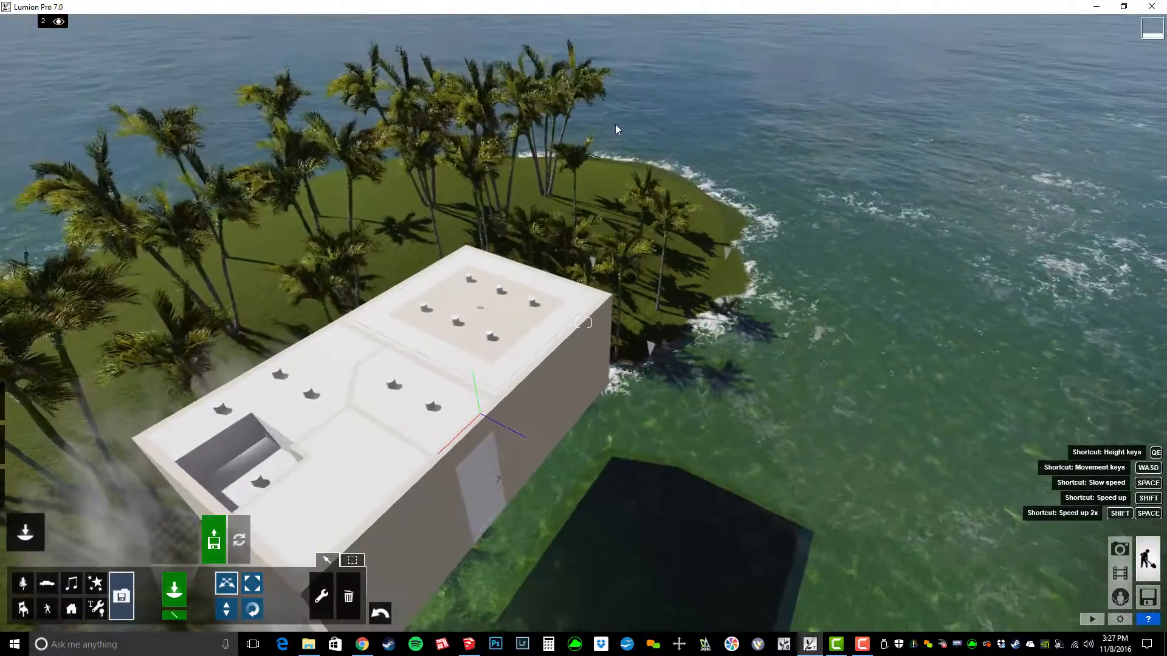
Enter move mode and filter light and utility objects out of the selection.
click(352, 561)
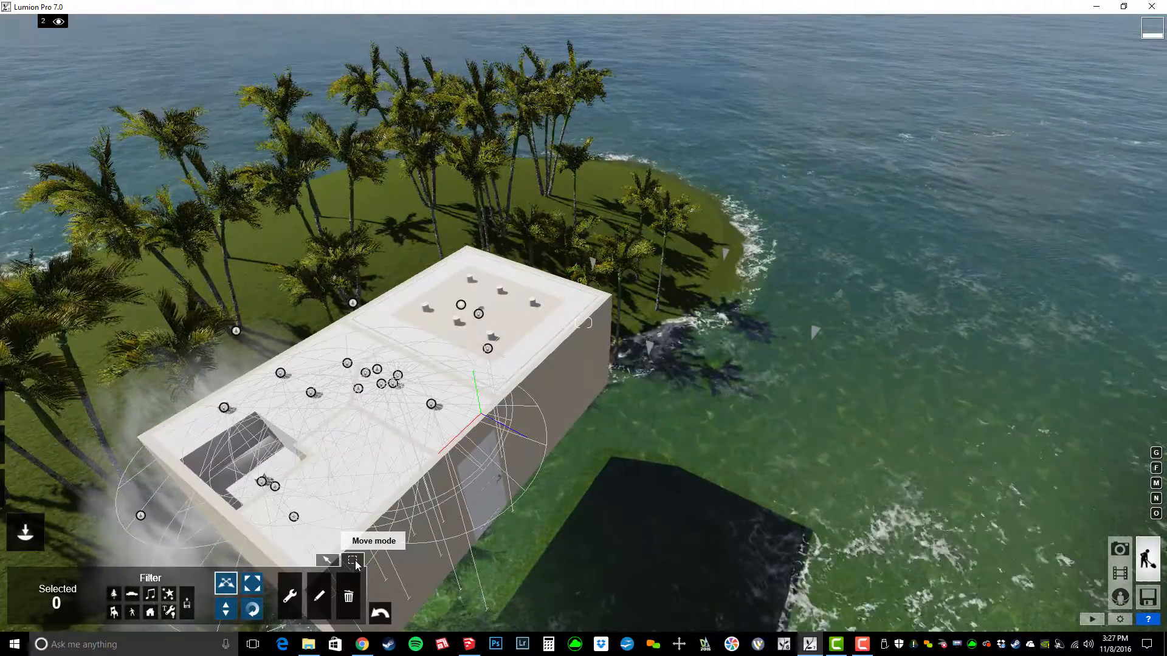
key(w)
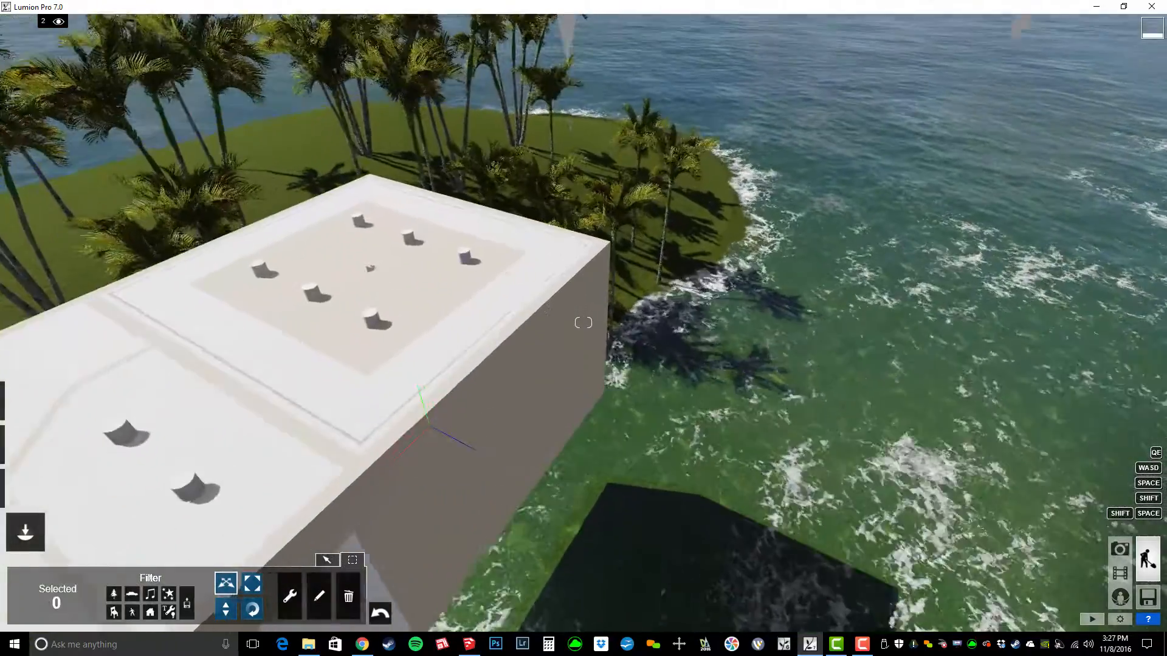
right_drag(547, 377, 547, 243)
key(s)
right_drag(520, 456, 520, 499)
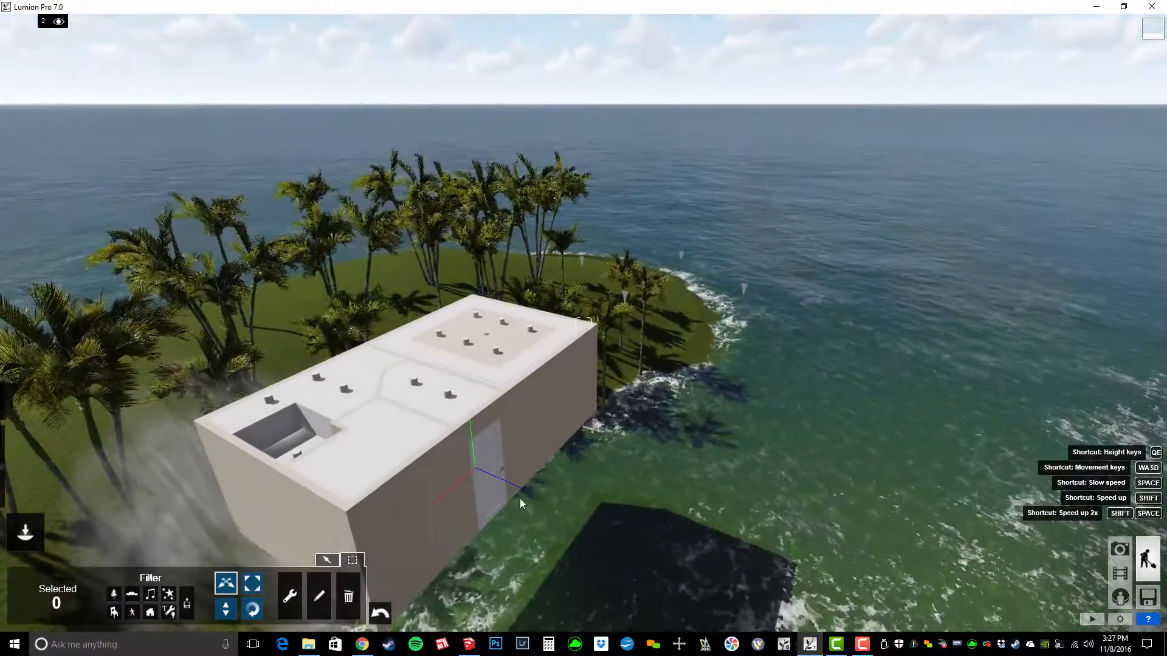
click(168, 612)
key(w)
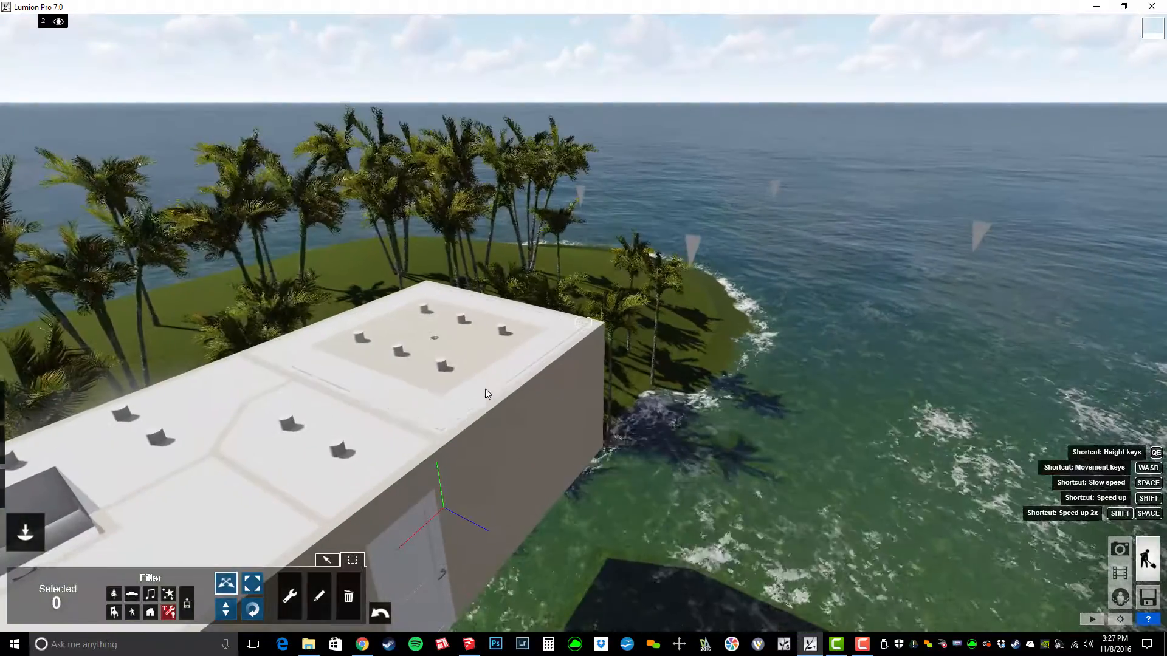
Select the imported marker model and set its position to X 0, Y 5, Z 0.
mouse_move(54, 26)
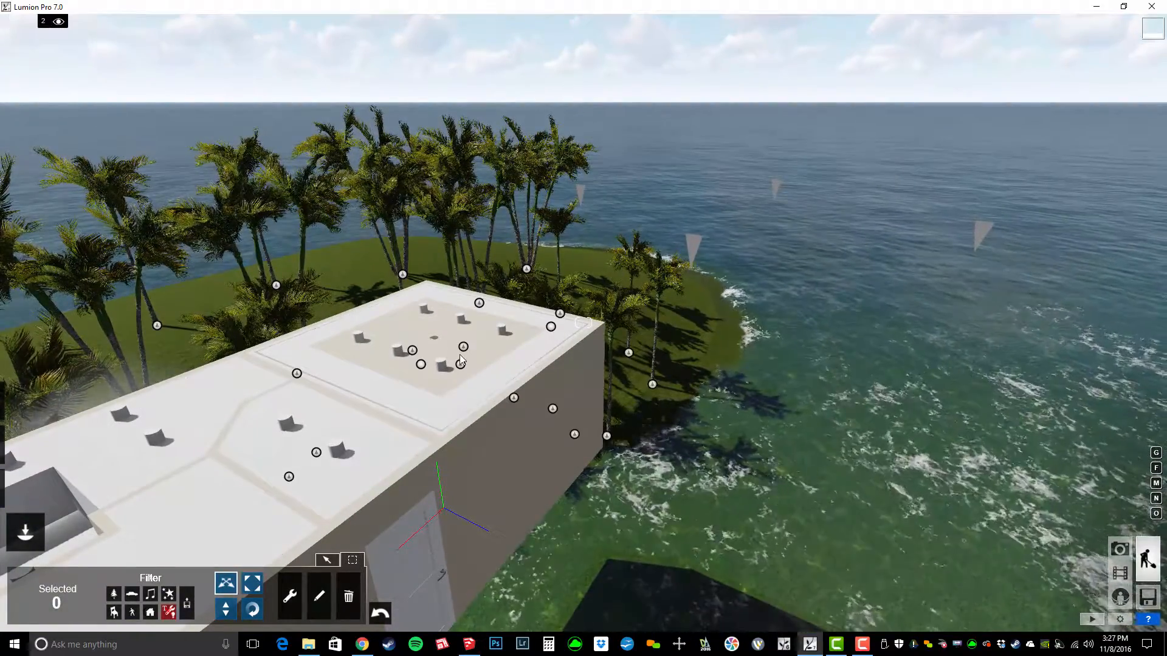
click(550, 328)
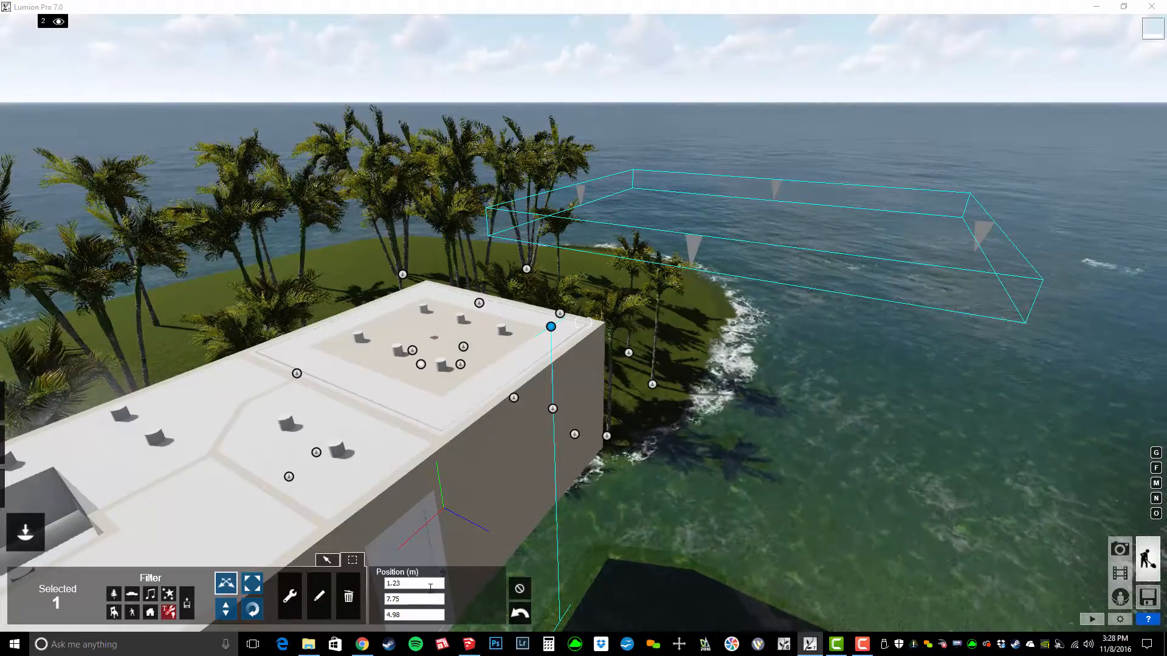
text(0)
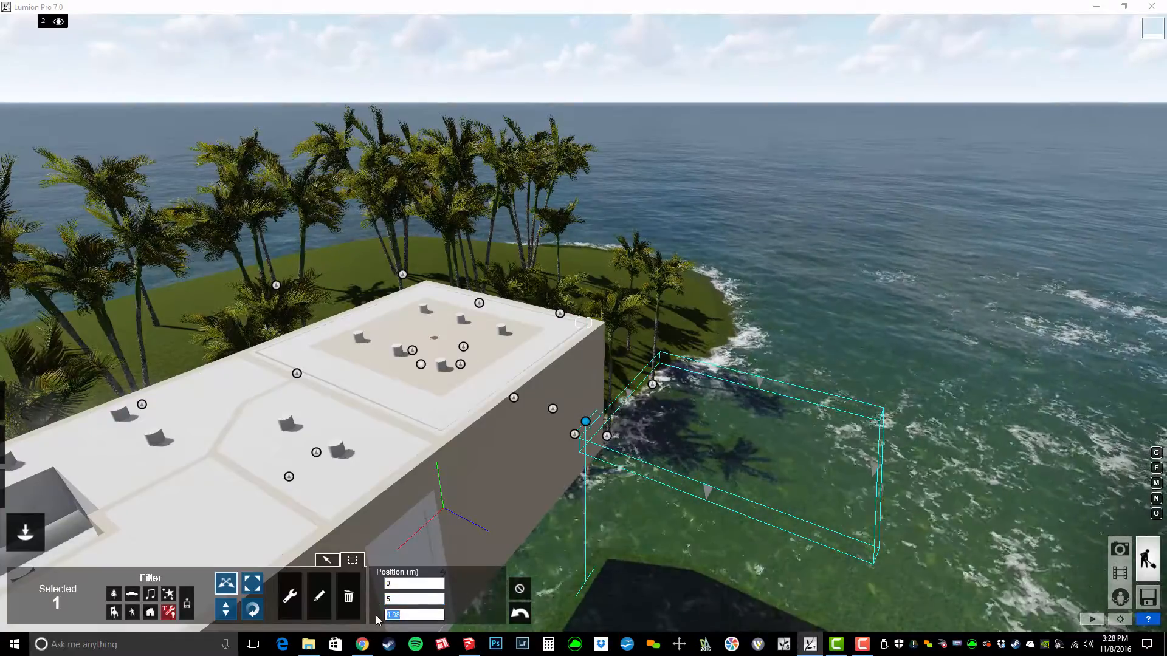
Inspect how the triangle markers line up with the roof recess and the bedroom's ceiling cove.
text(w)
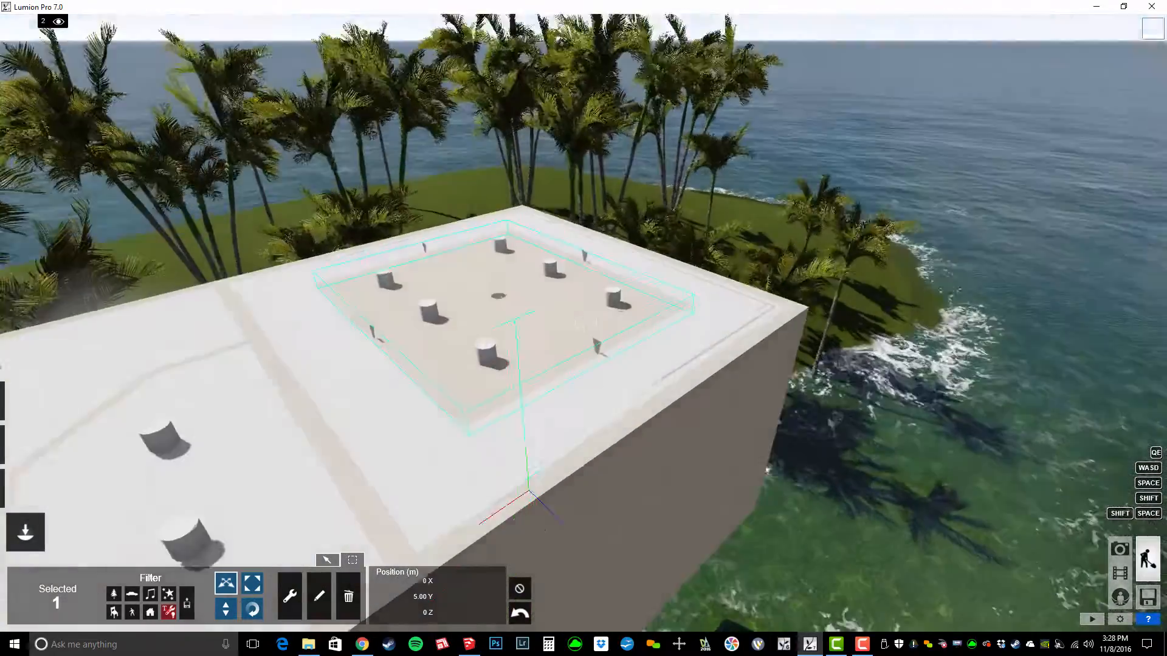
text(w)
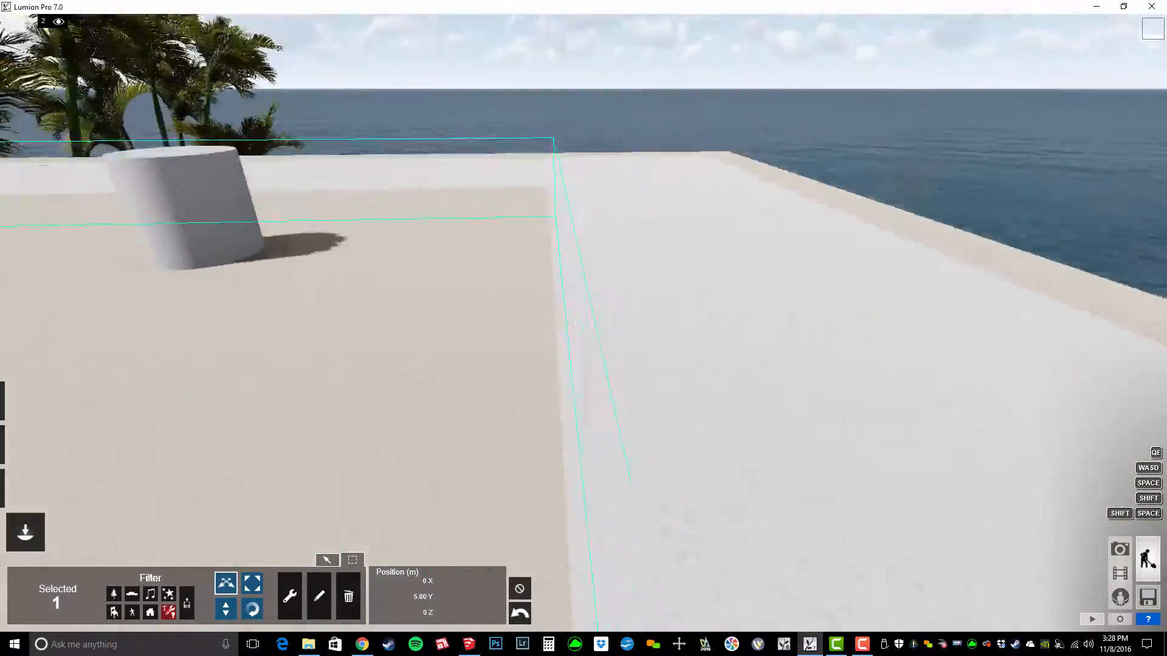
text(e)
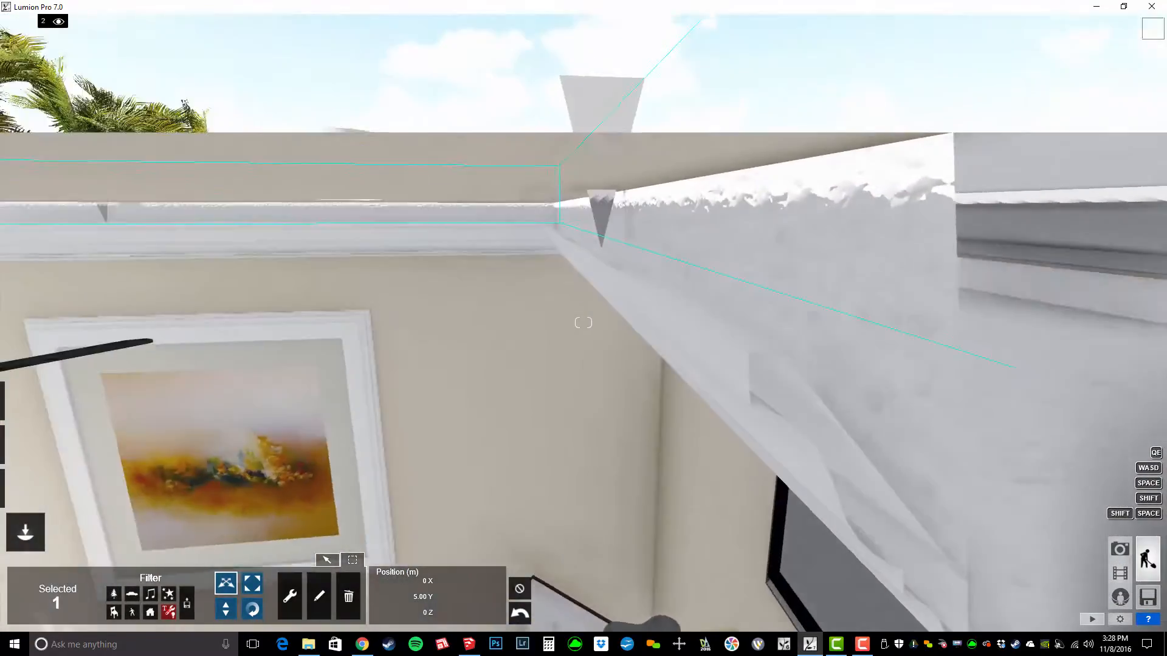
text(ws)
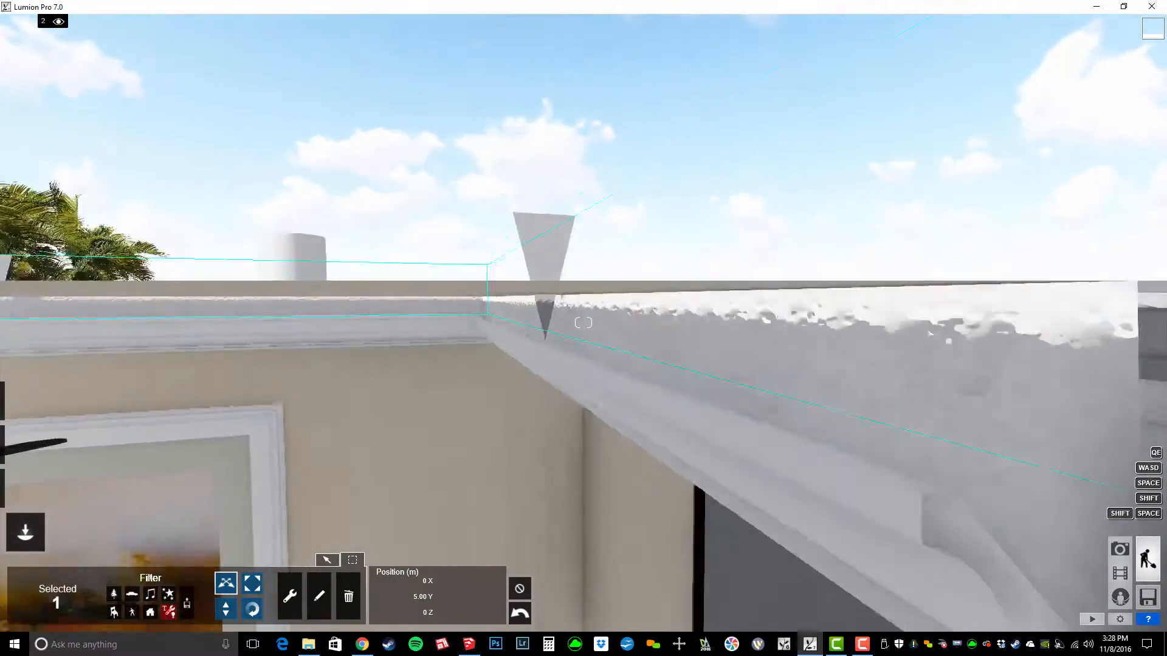
text(s)
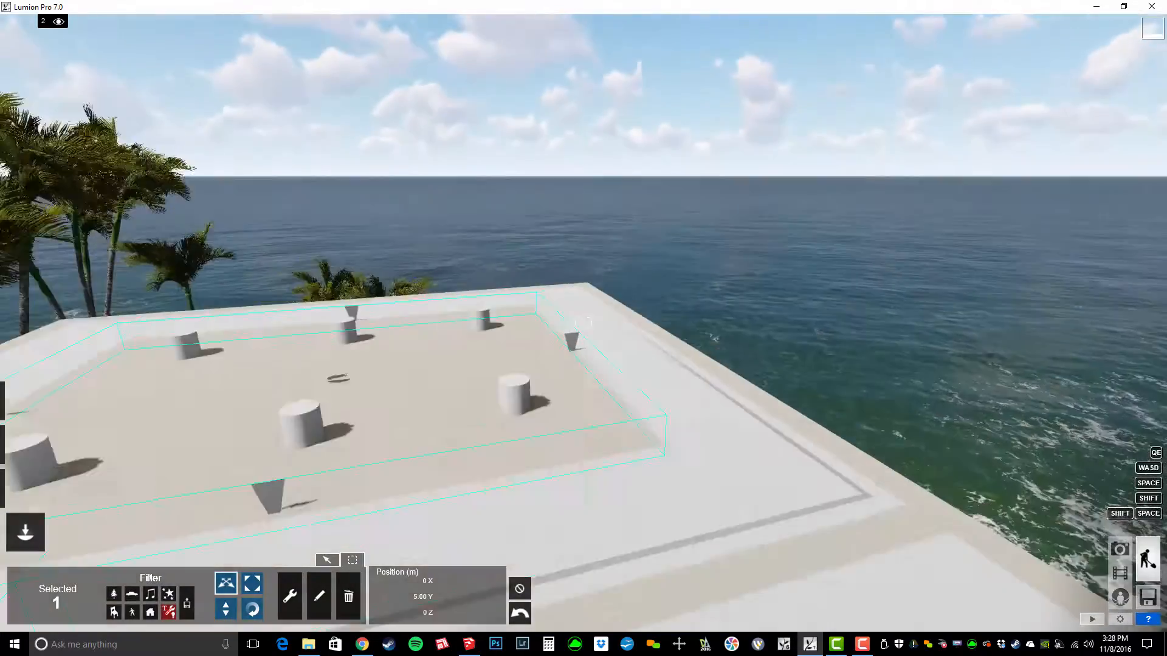
text(wsw)
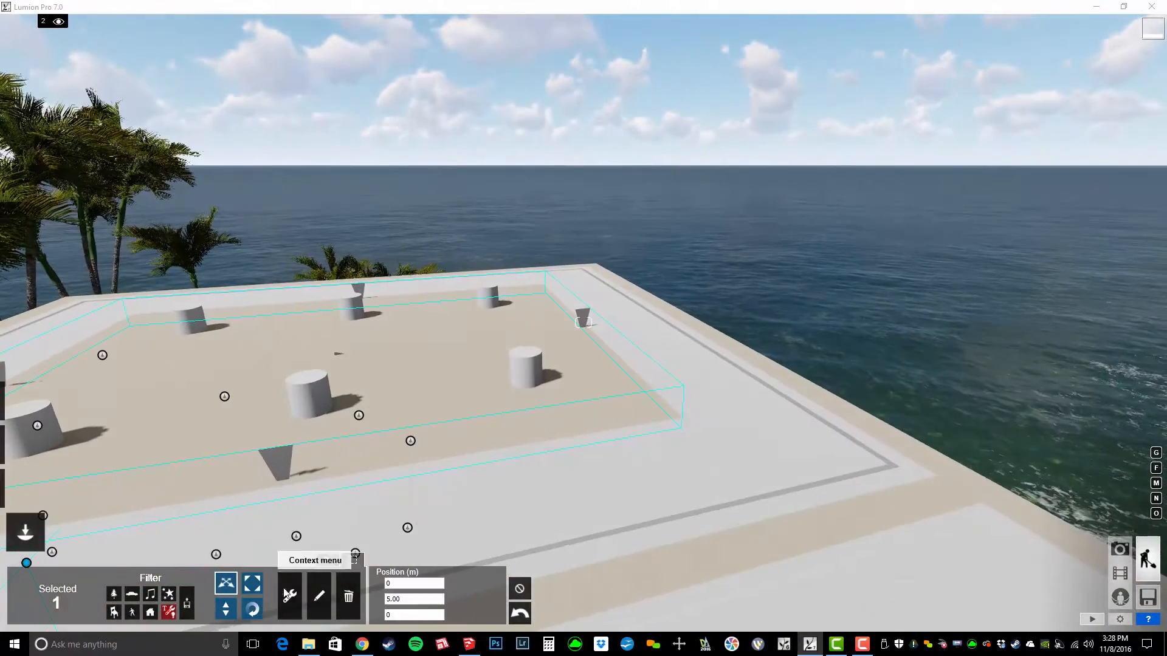
Choose Line Light from the Lights And Utilities Library as the current light.
click(327, 561)
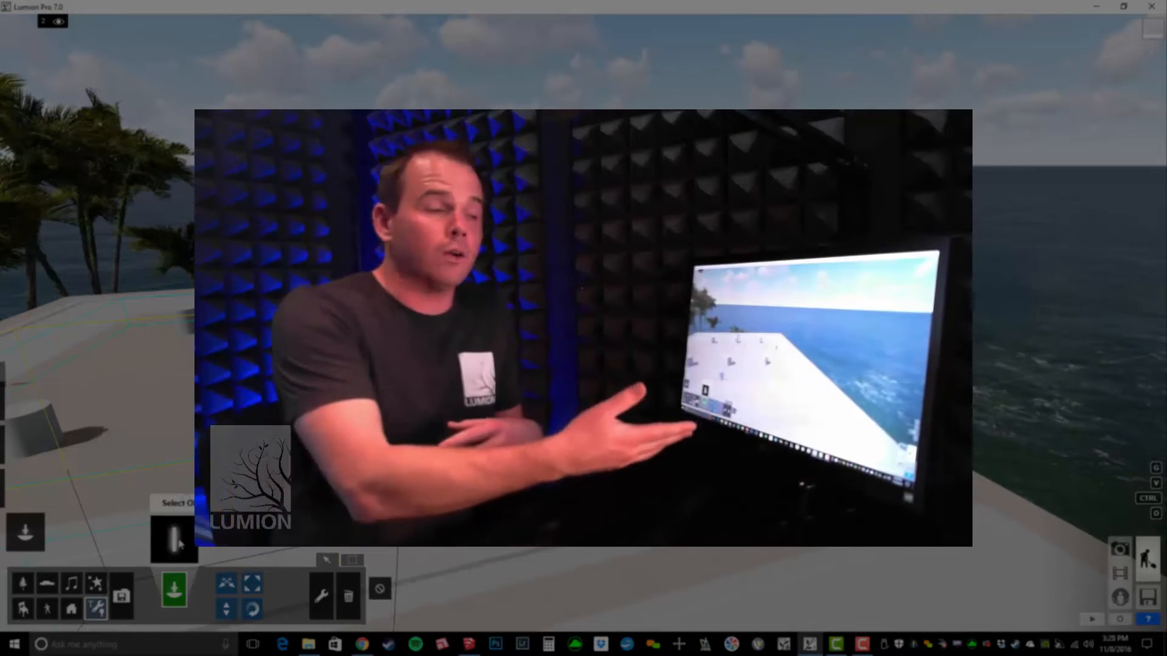
click(180, 544)
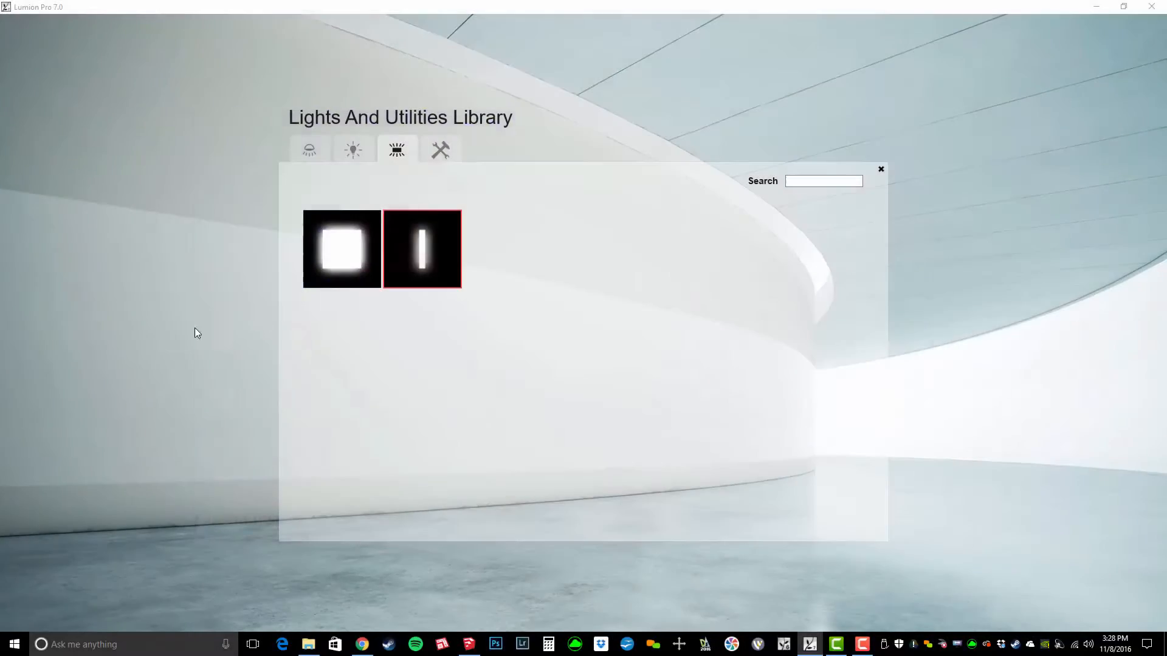
click(416, 260)
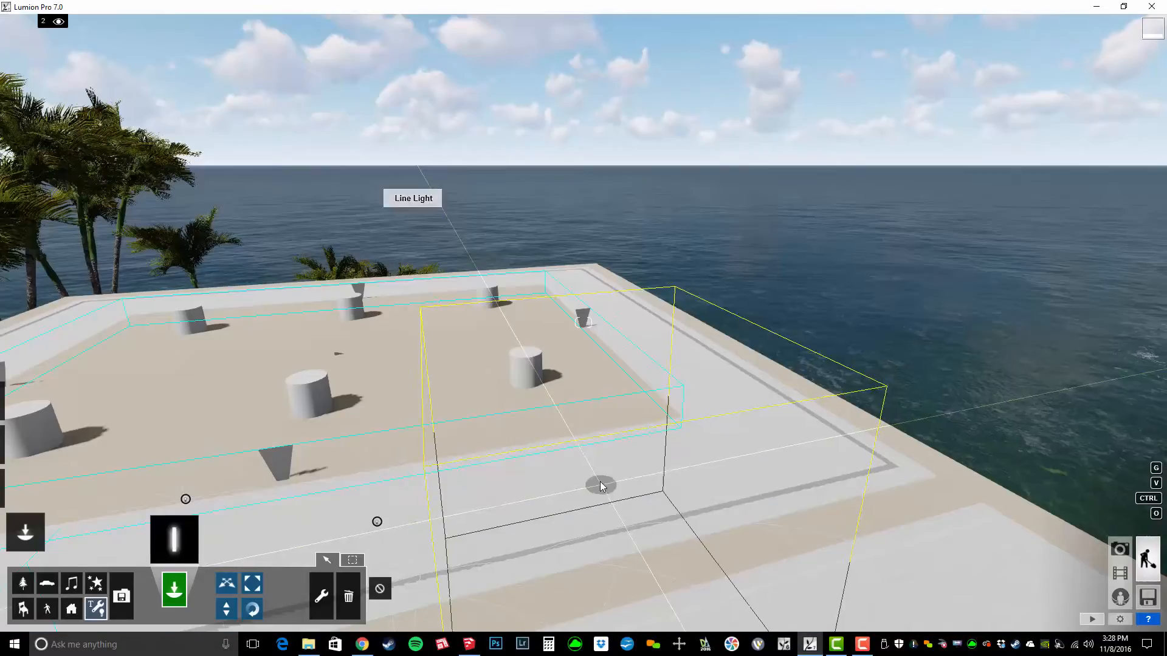
Return to move mode and filter nature, indoor and people objects out of the selection, leaving the imported models selectable.
key(s)
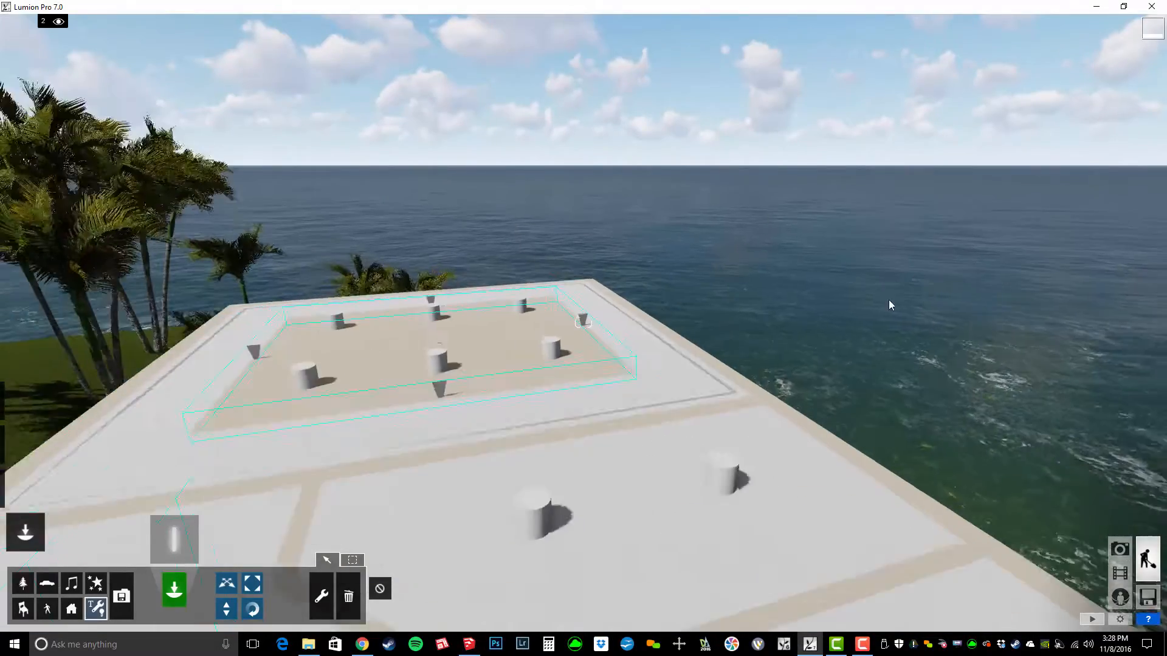
right_drag(889, 300, 708, 296)
key(w)
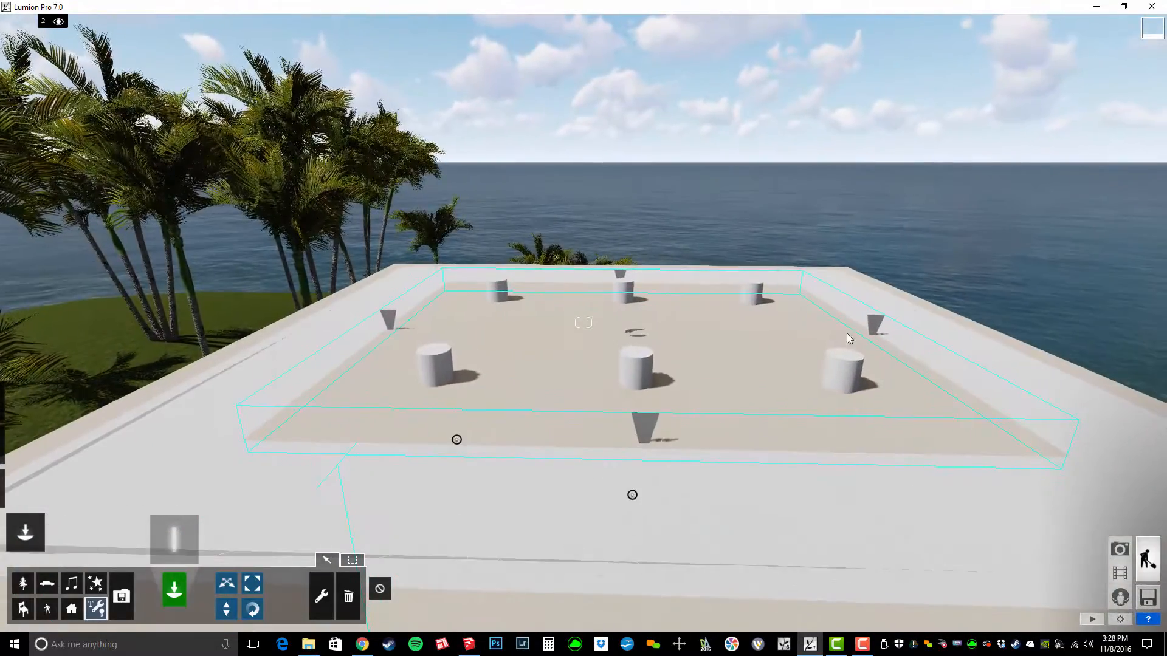
key(s)
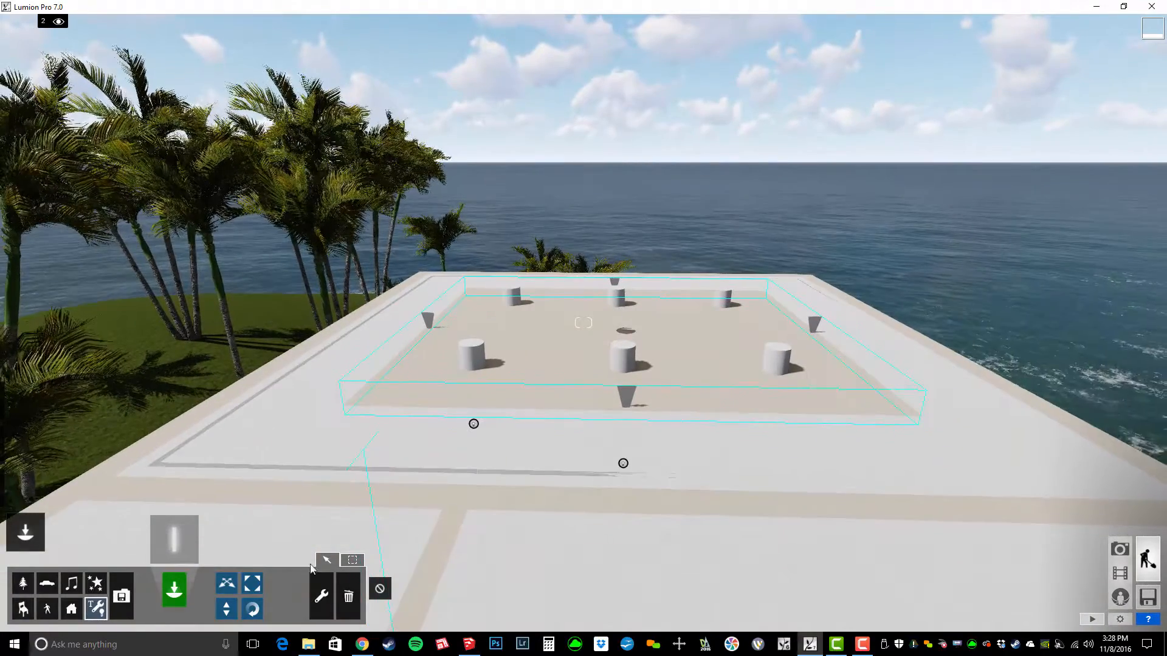
click(350, 566)
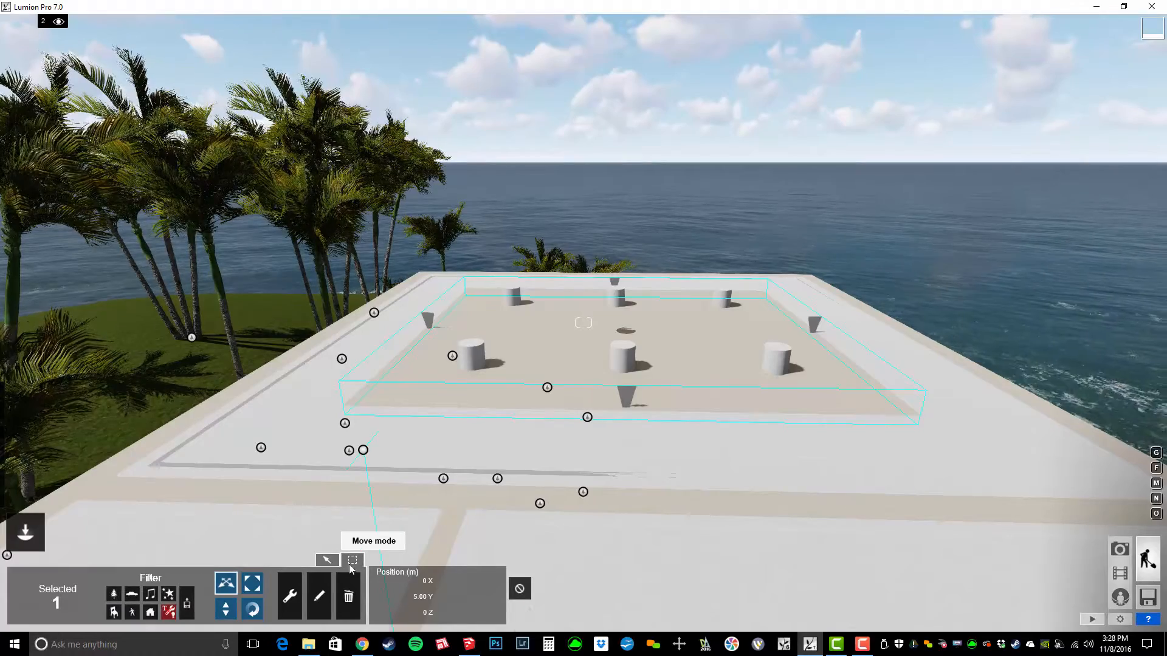
click(118, 594)
click(115, 612)
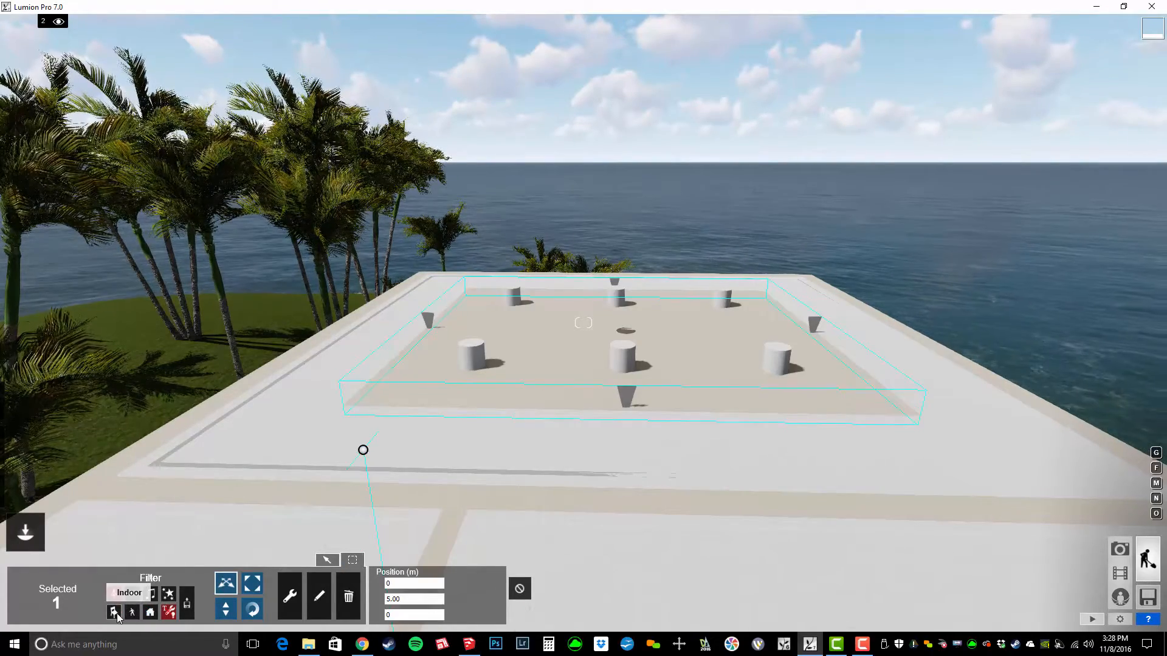
click(134, 612)
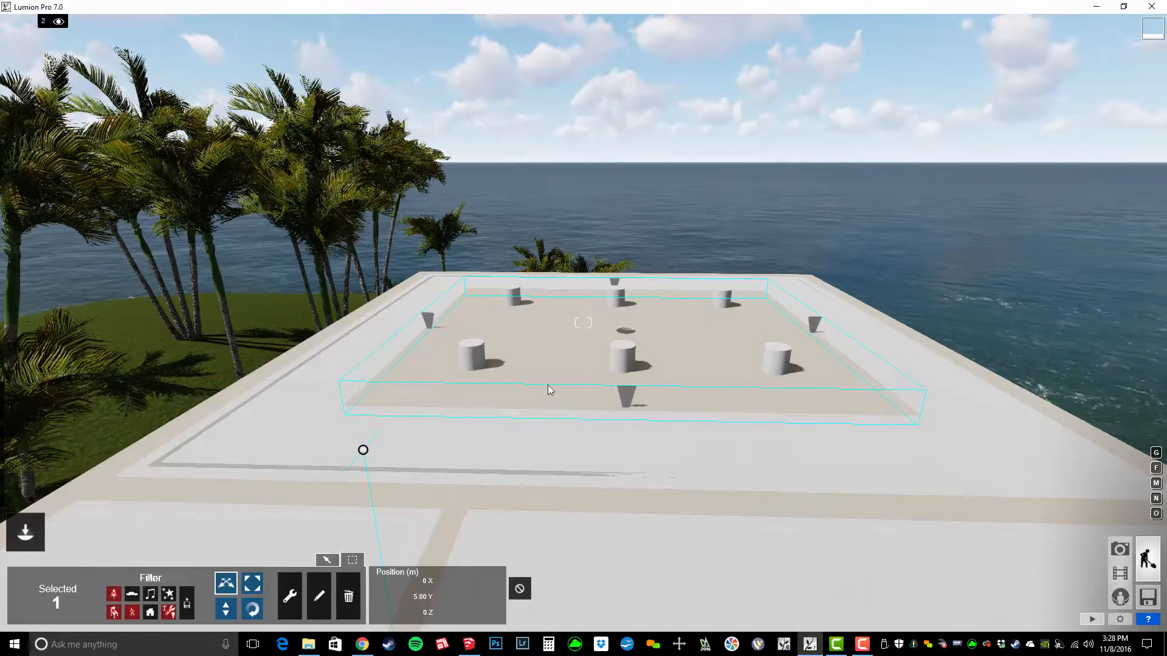
Place the current line light on the nodes of the imported marker model.
key(s)
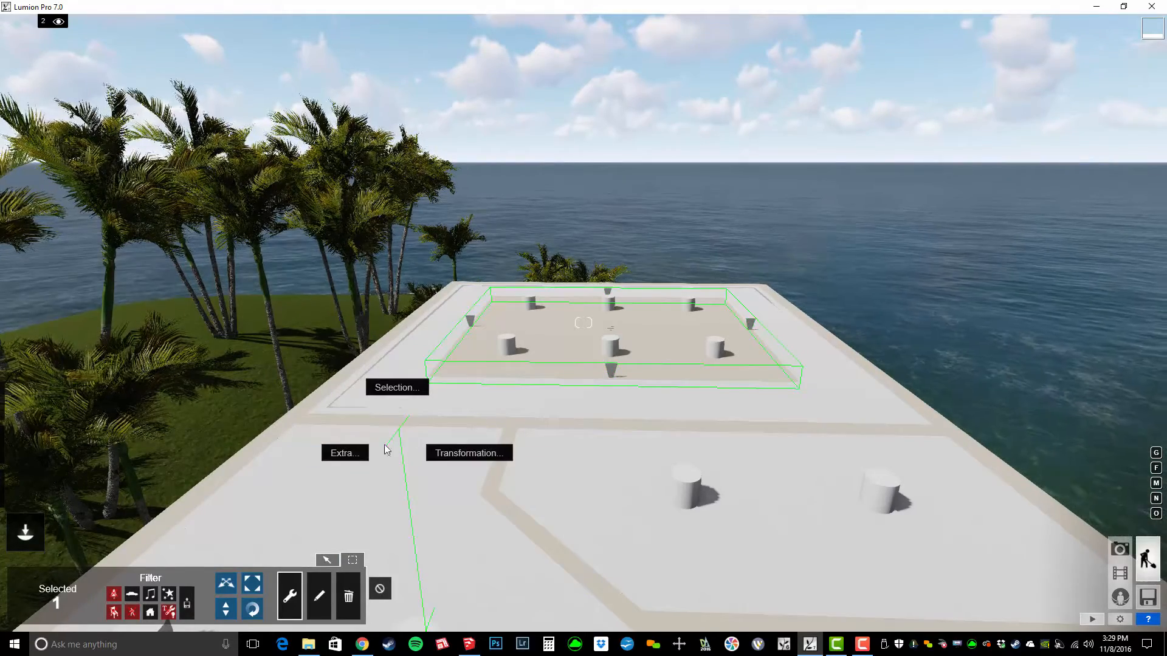
click(354, 456)
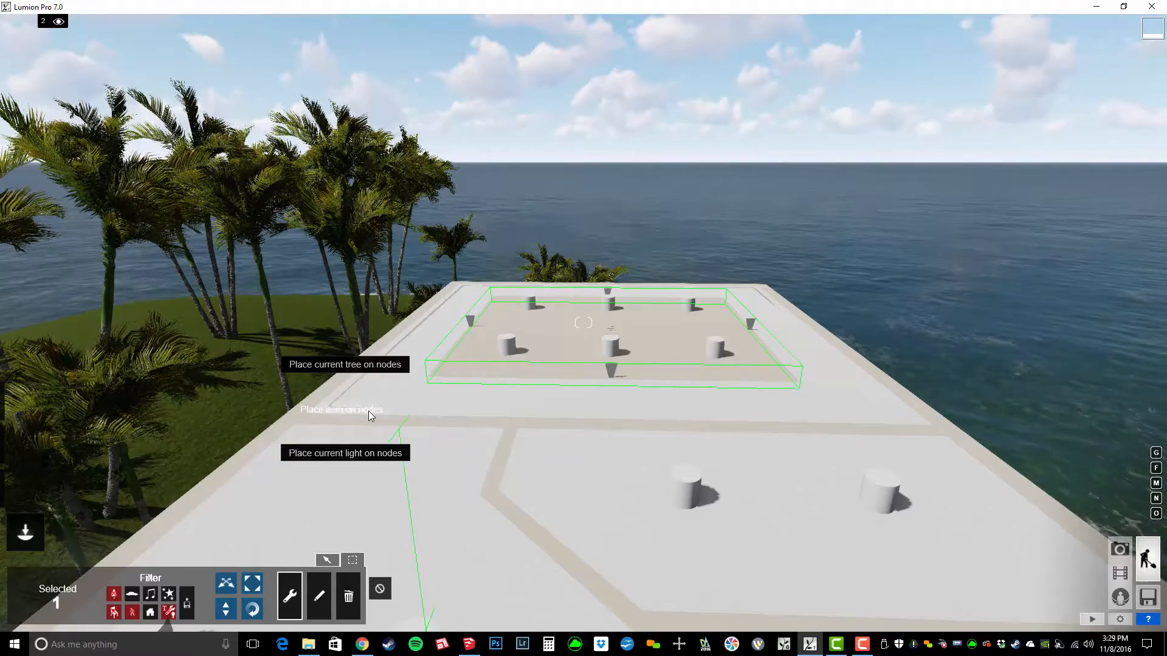
click(365, 454)
Examine the line lights' effect along the ceiling cove from inside the bedroom.
right_drag(366, 452, 389, 505)
key(w)
key(w)
mouse_move(584, 322)
right_down()
mouse_move(593, 389)
mouse_move(581, 322)
mouse_move(632, 323)
mouse_move(582, 304)
mouse_move(577, 325)
mouse_move(547, 331)
mouse_move(522, 321)
mouse_move(572, 325)
mouse_move(465, 323)
mouse_move(638, 323)
right_up()
key(s)
key(s)
key(d)
key(w)
key(s)
key(s)
key(w)
key(s)
key(w)
key(s)
key(w)
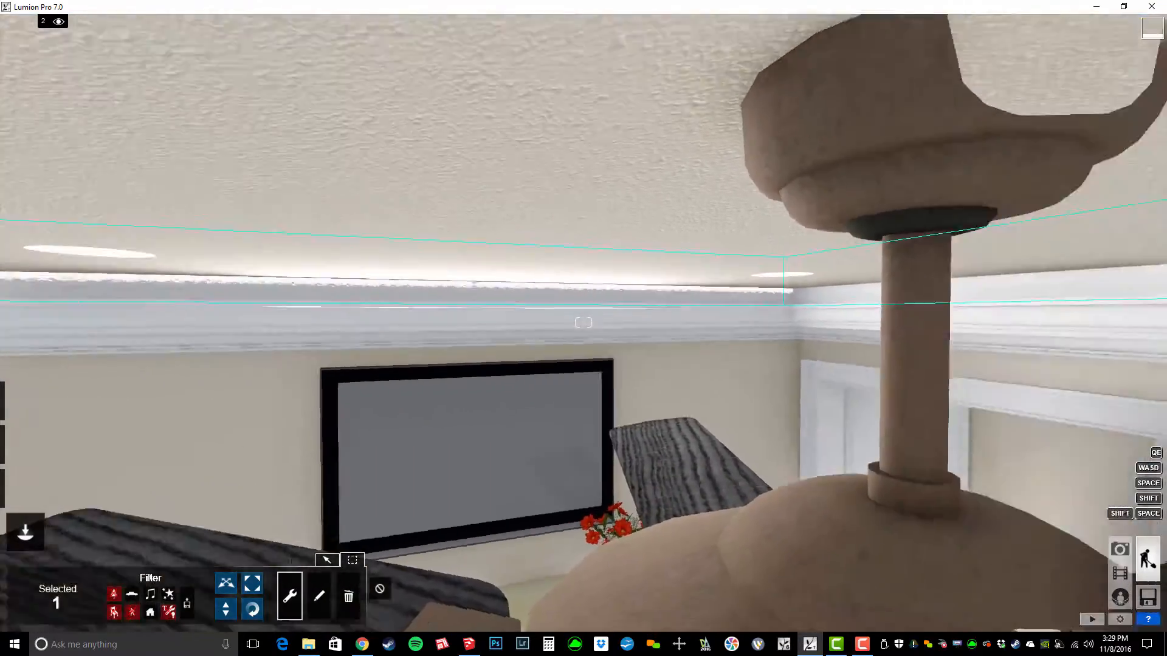
key(s)
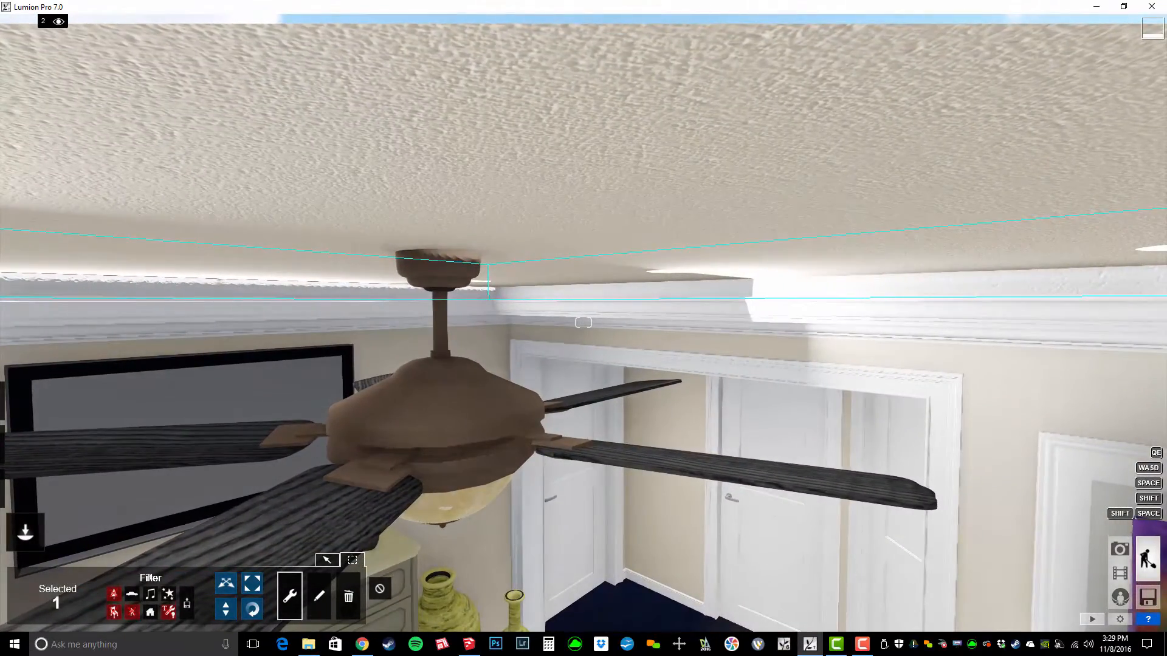
key(e)
mouse_move(583, 322)
right_down()
mouse_move(582, 282)
mouse_move(584, 320)
right_up()
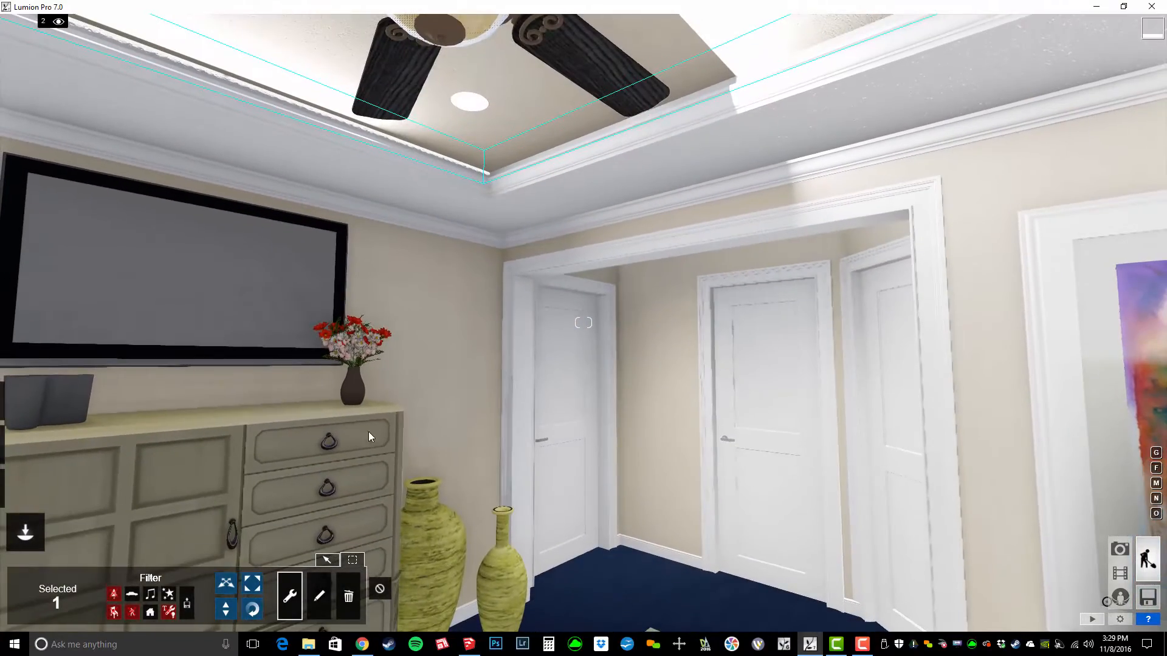
Hide and reshow layer 1 to identify the marker model outside the building, and delete that model.
click(326, 560)
right_drag(668, 489, 660, 446)
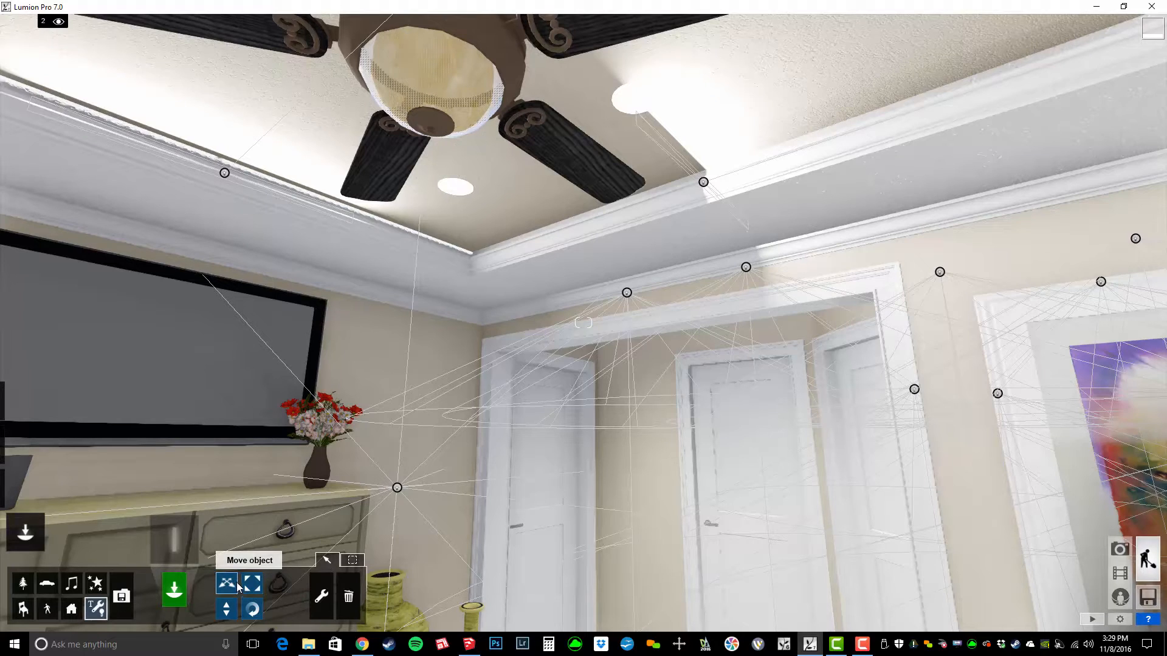
click(354, 560)
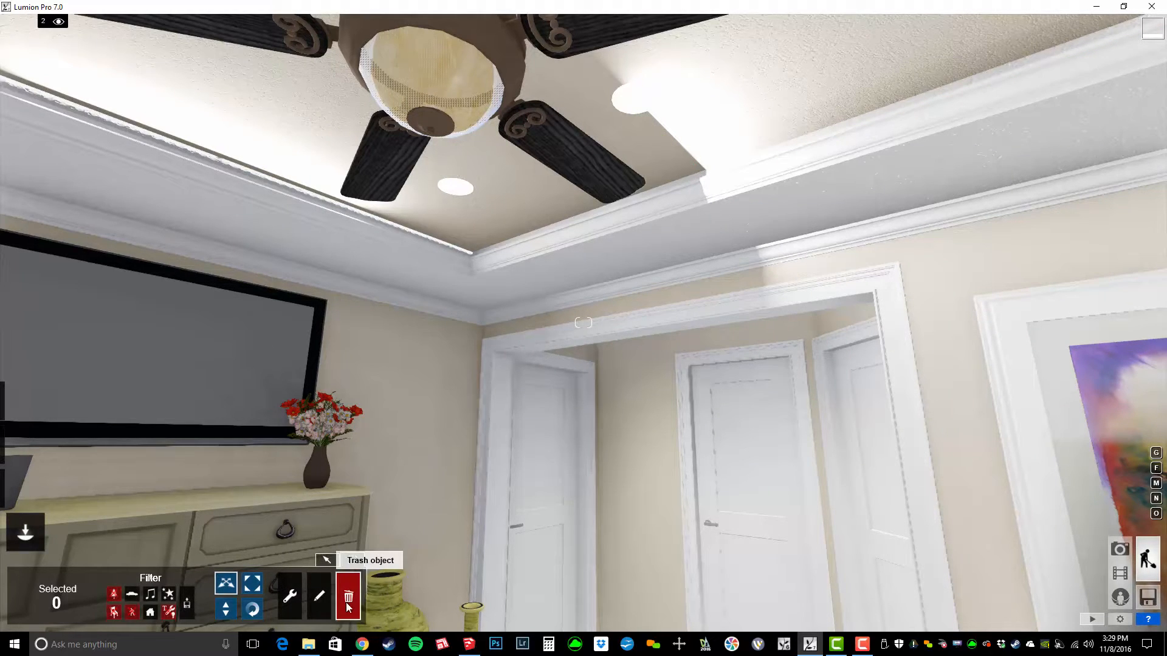
key(s)
right_drag(584, 323, 574, 492)
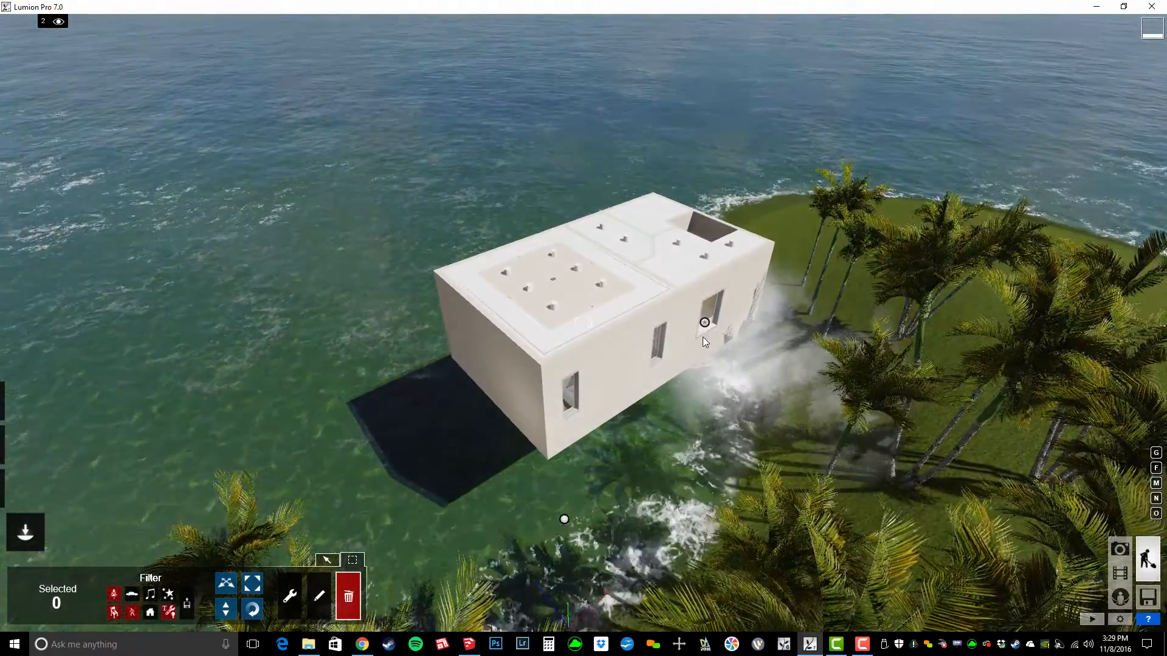
key(w)
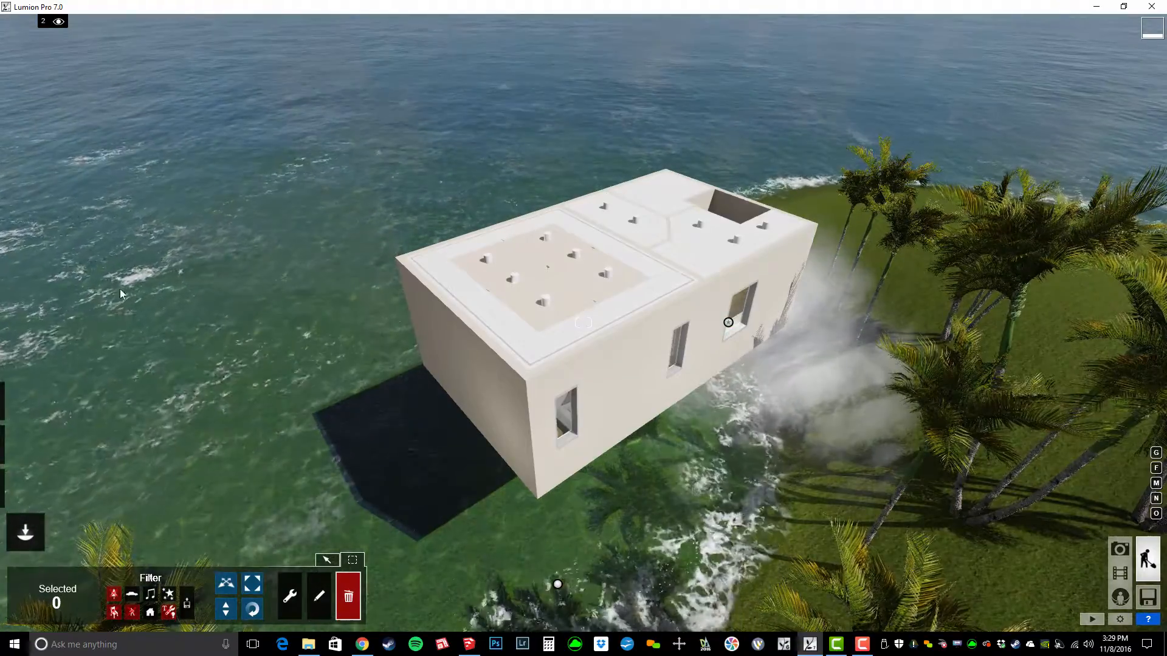
mouse_move(68, 24)
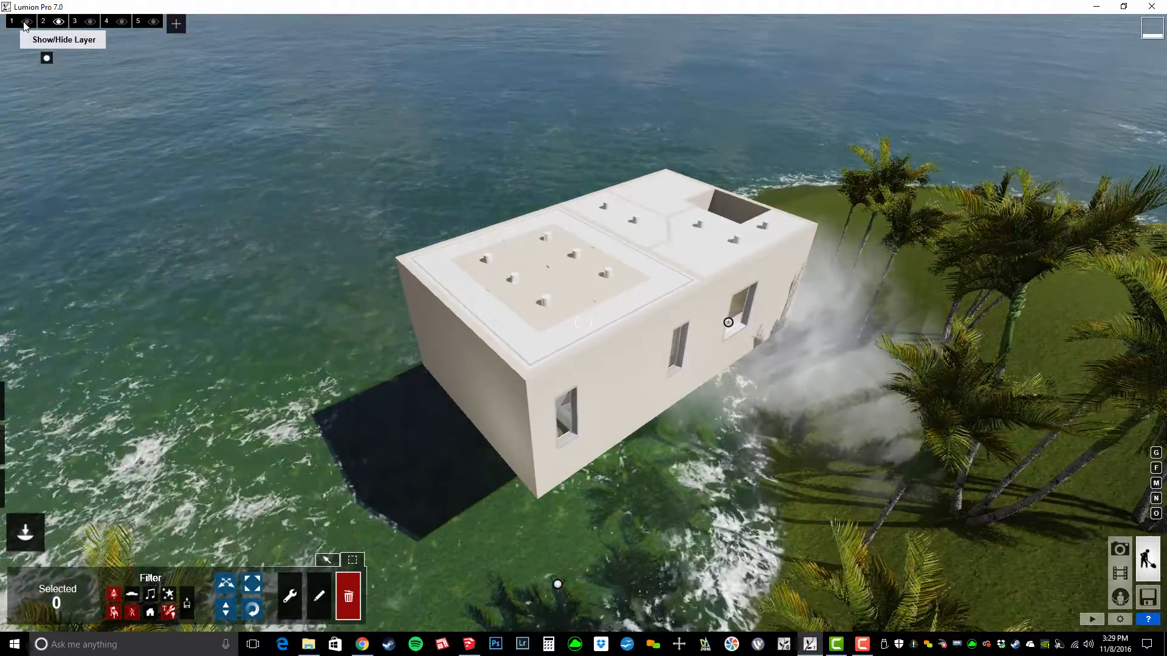
click(27, 21)
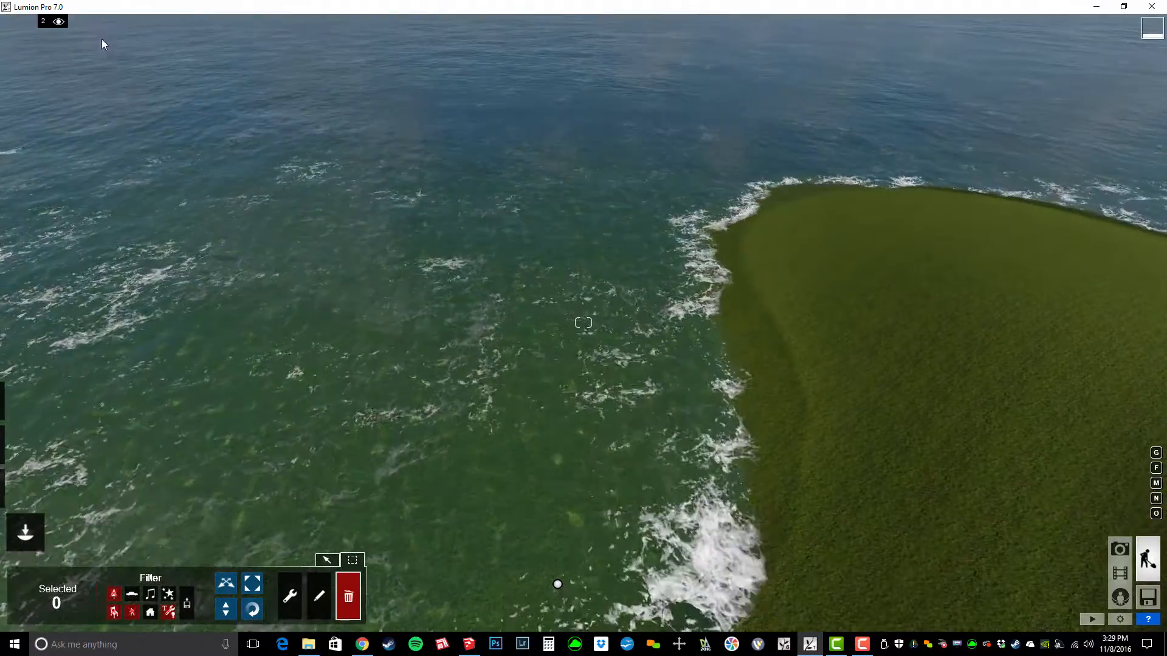
click(27, 21)
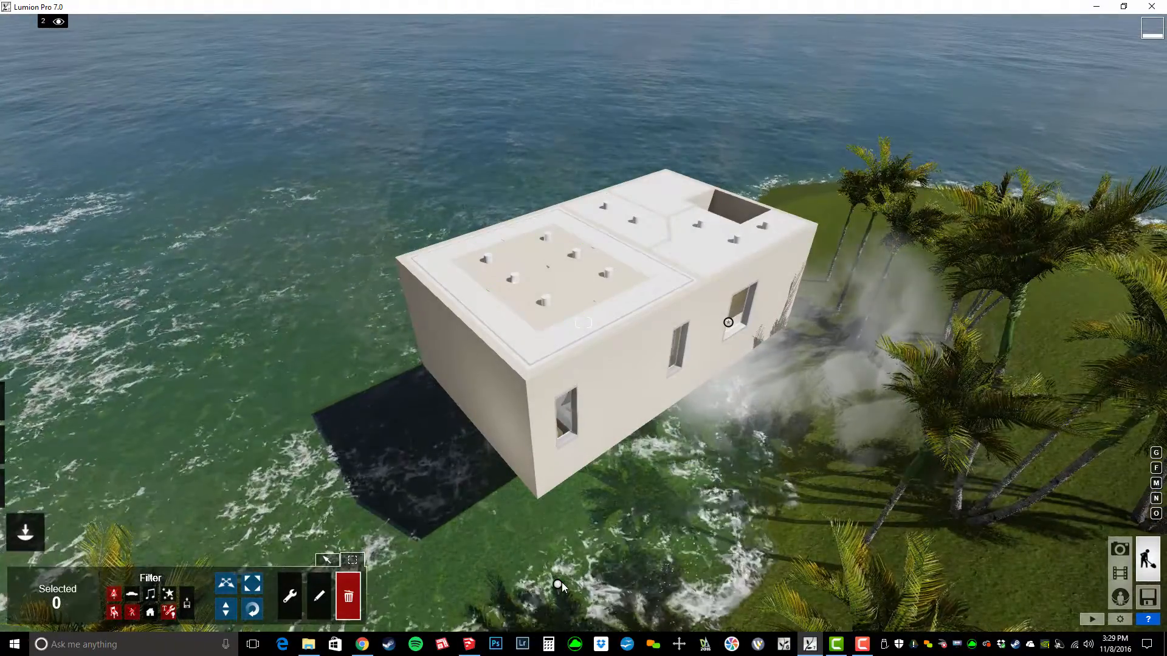
click(560, 584)
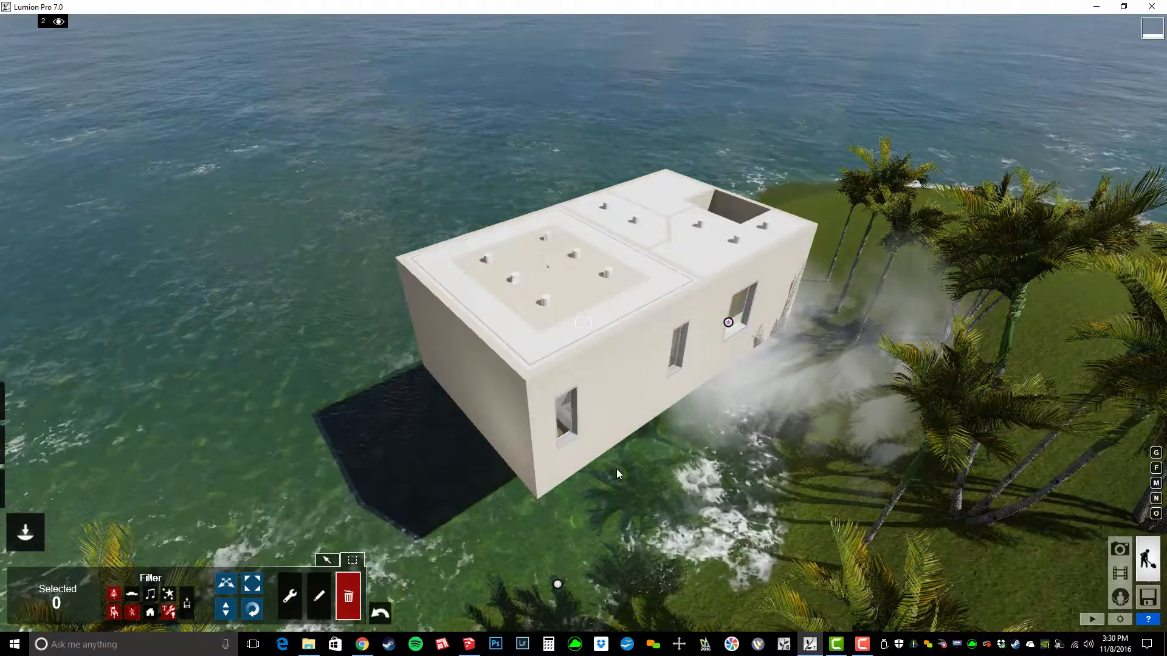
Make lights selectable in the filter and select all objects similar to a line light in the bedroom's ceiling cove.
right_drag(617, 474, 614, 458)
key(w)
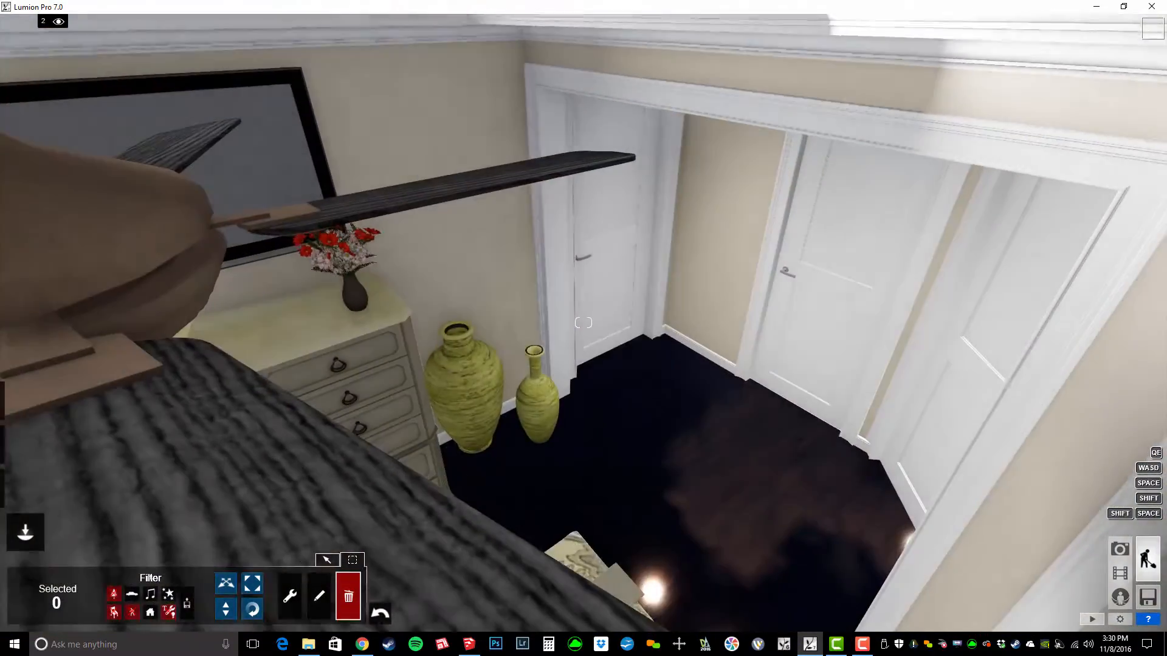
key(w)
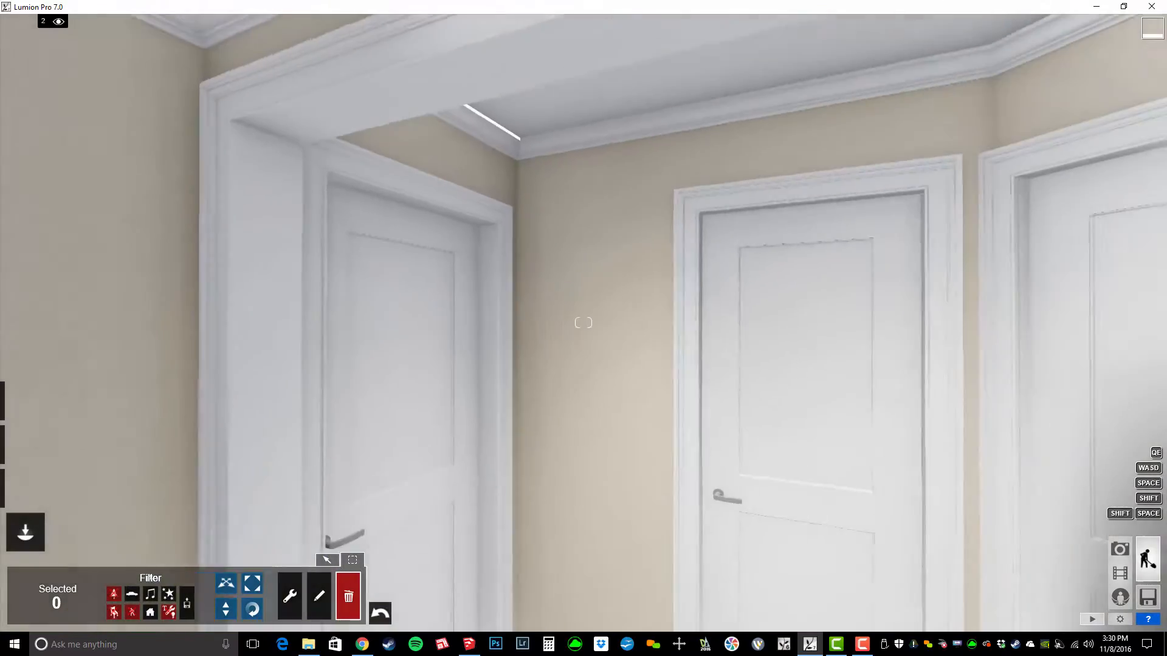
key(s)
right_drag(583, 323, 705, 301)
right_drag(434, 547, 447, 545)
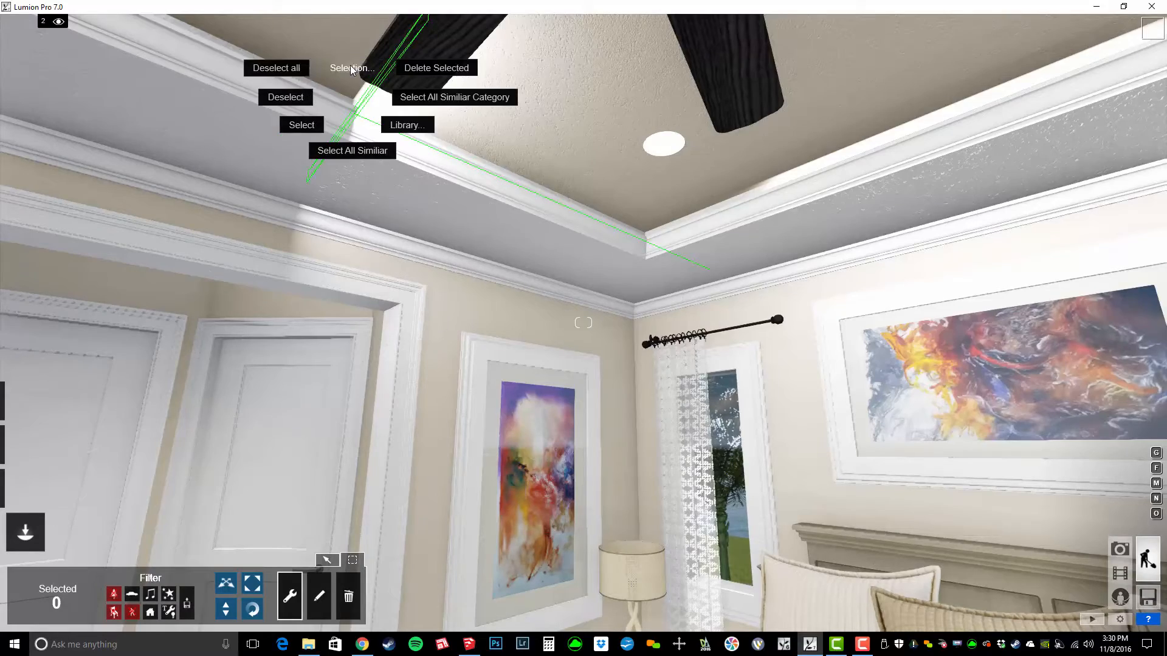
click(353, 152)
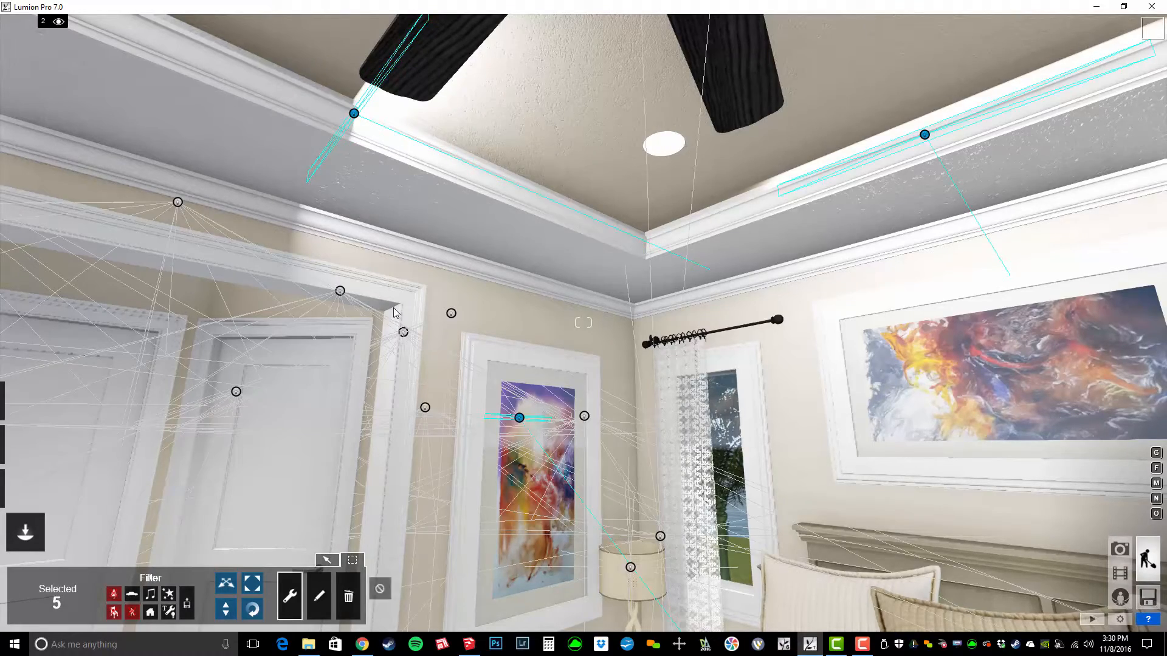
Set the pitch of the five selected line lights to -90° so they shine up at the ceiling.
right_drag(384, 251, 1118, 222)
right_drag(583, 322, 723, 333)
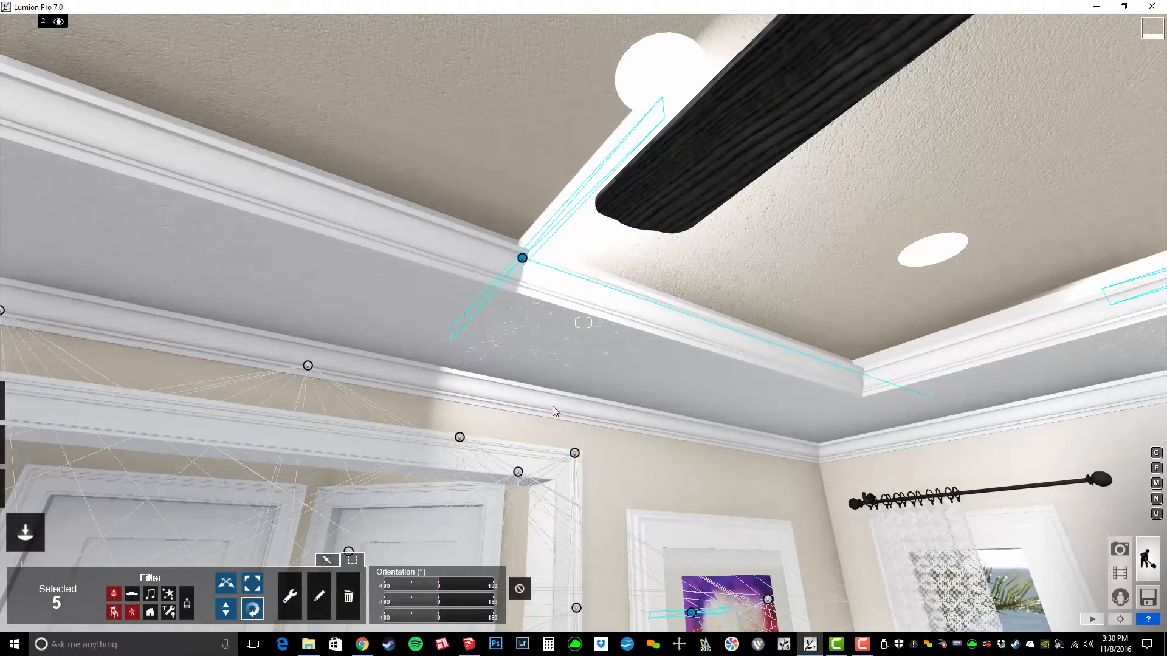
key(w)
right_drag(553, 411, 540, 346)
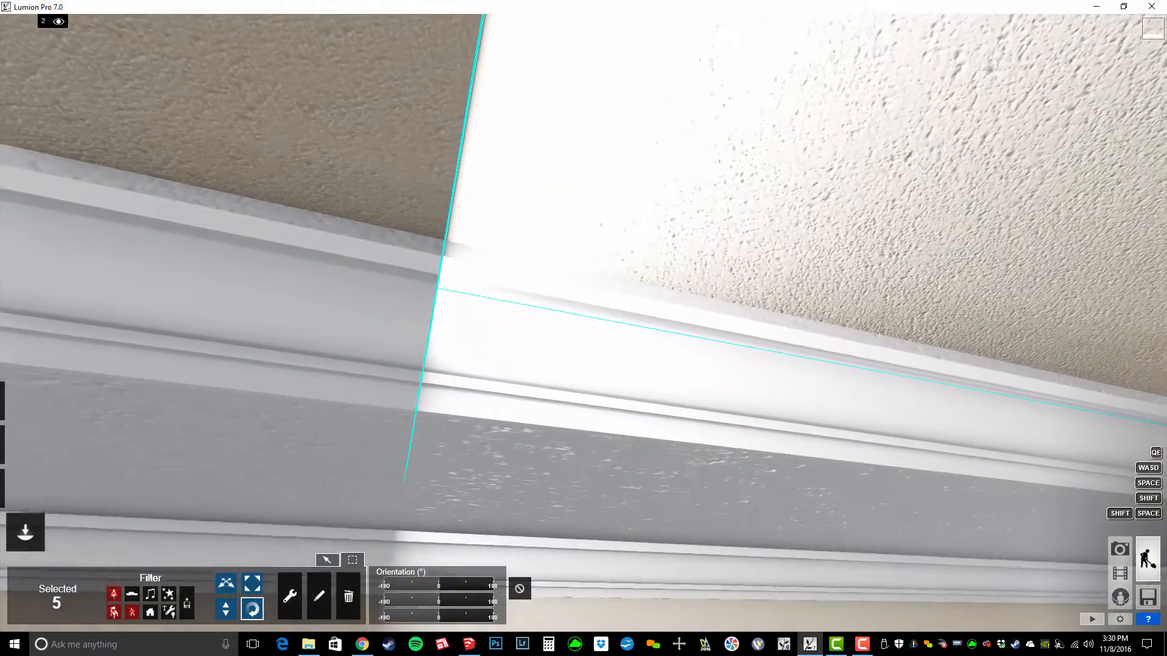
right_drag(535, 482, 523, 483)
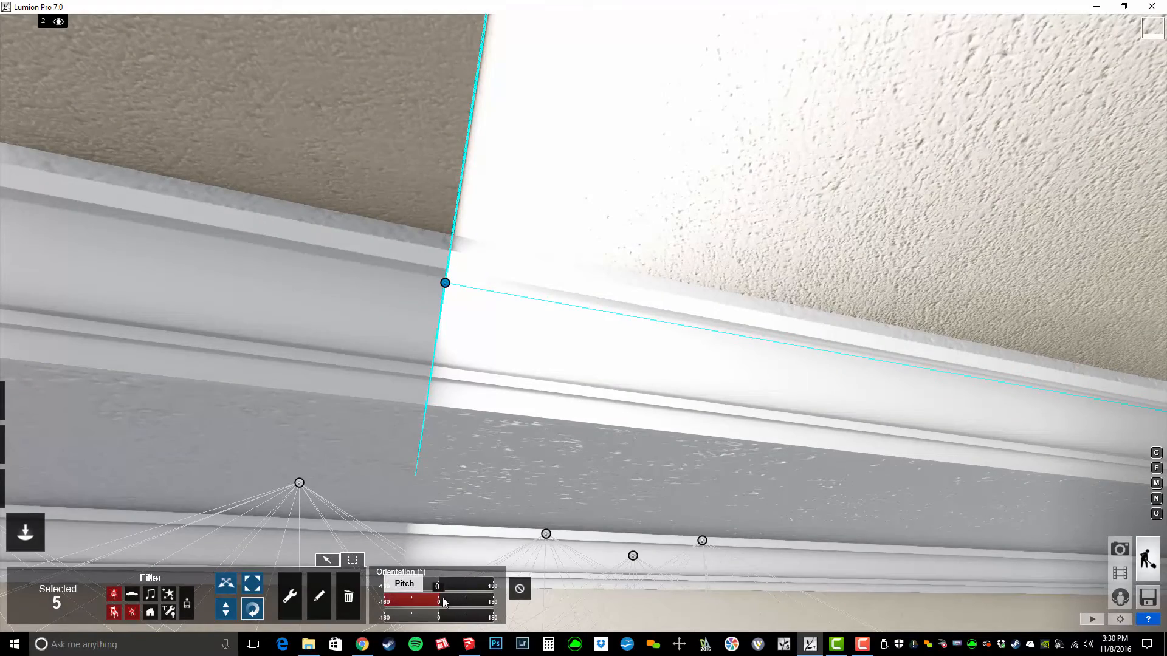
drag(442, 598, 409, 596)
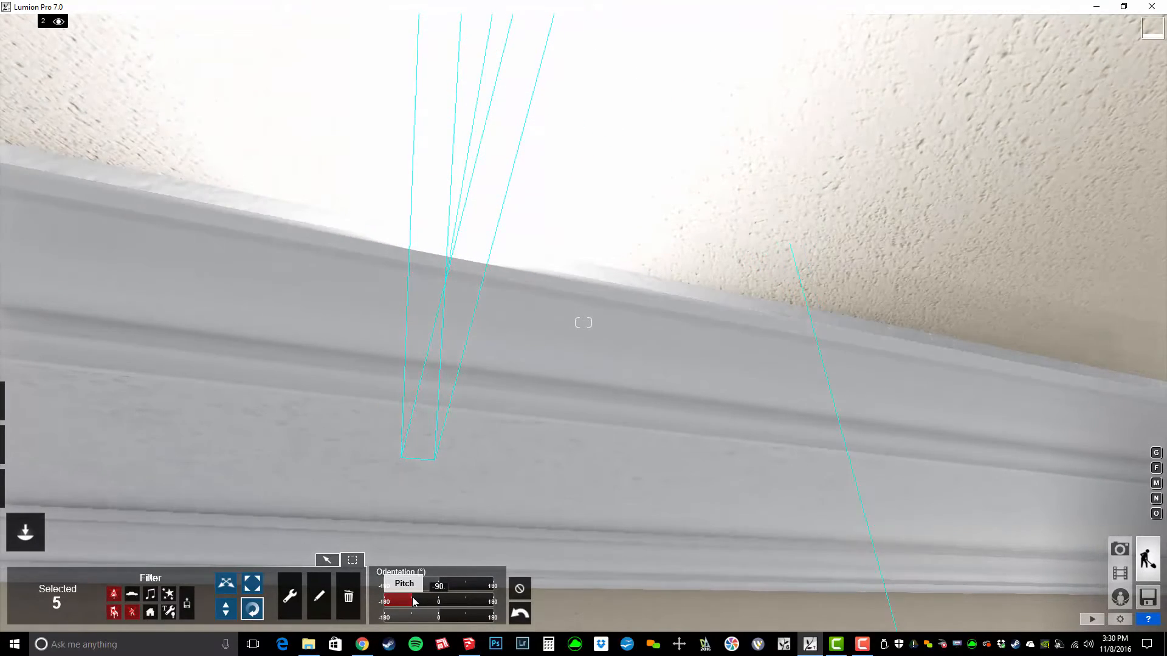
Examine the orientation and glow of the line lights on each side of the ceiling cove.
key(s)
key(s)
mouse_move(584, 323)
right_down()
mouse_move(729, 331)
mouse_move(805, 321)
mouse_move(487, 332)
mouse_move(598, 321)
mouse_move(629, 292)
right_up()
key(w)
key(e)
key(s)
key(s)
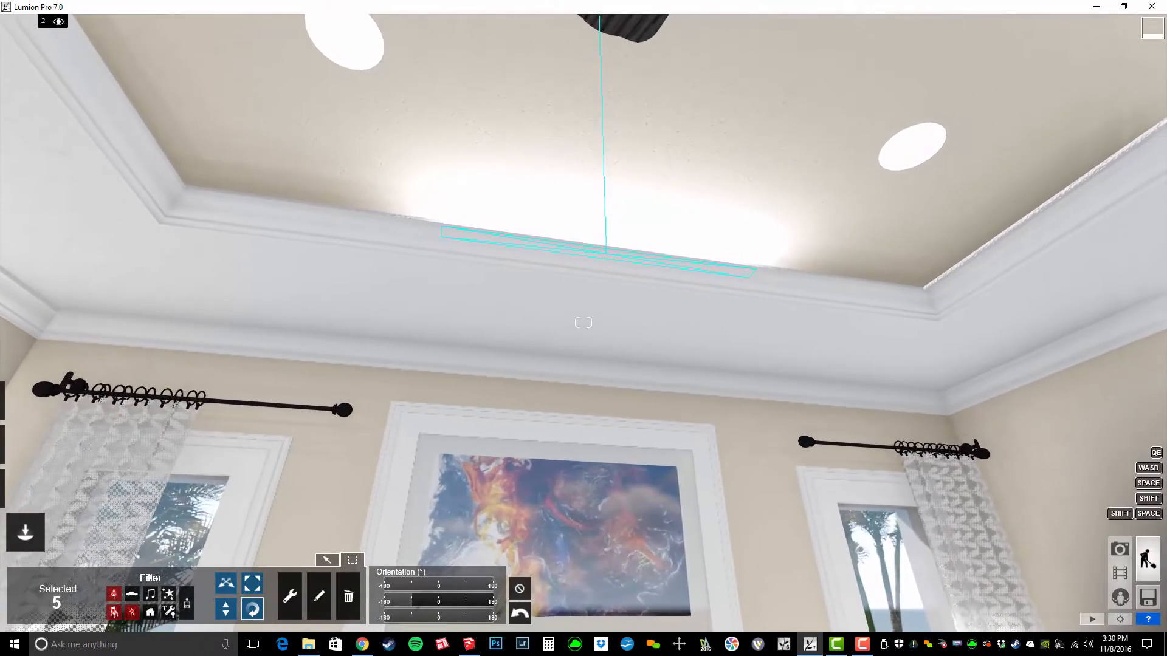
right_drag(583, 322, 586, 303)
mouse_move(543, 465)
right_down()
mouse_move(712, 467)
mouse_move(542, 451)
right_up()
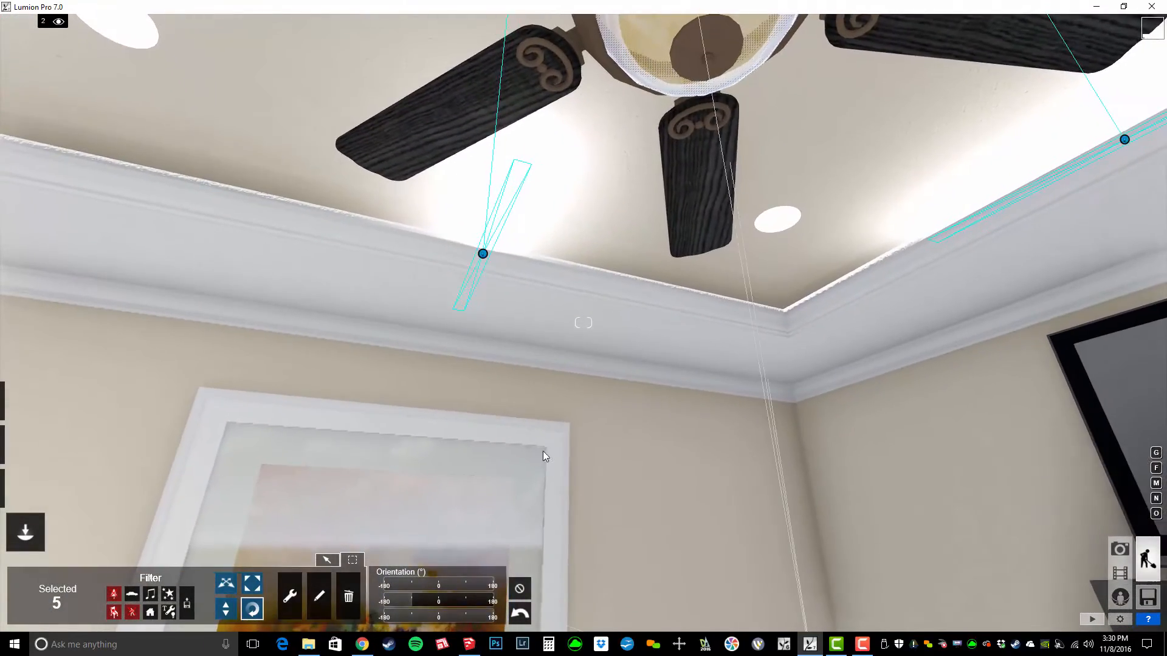
Select only the two line lights above the side walls and set their heading to 90° to align them with the cove.
click(517, 588)
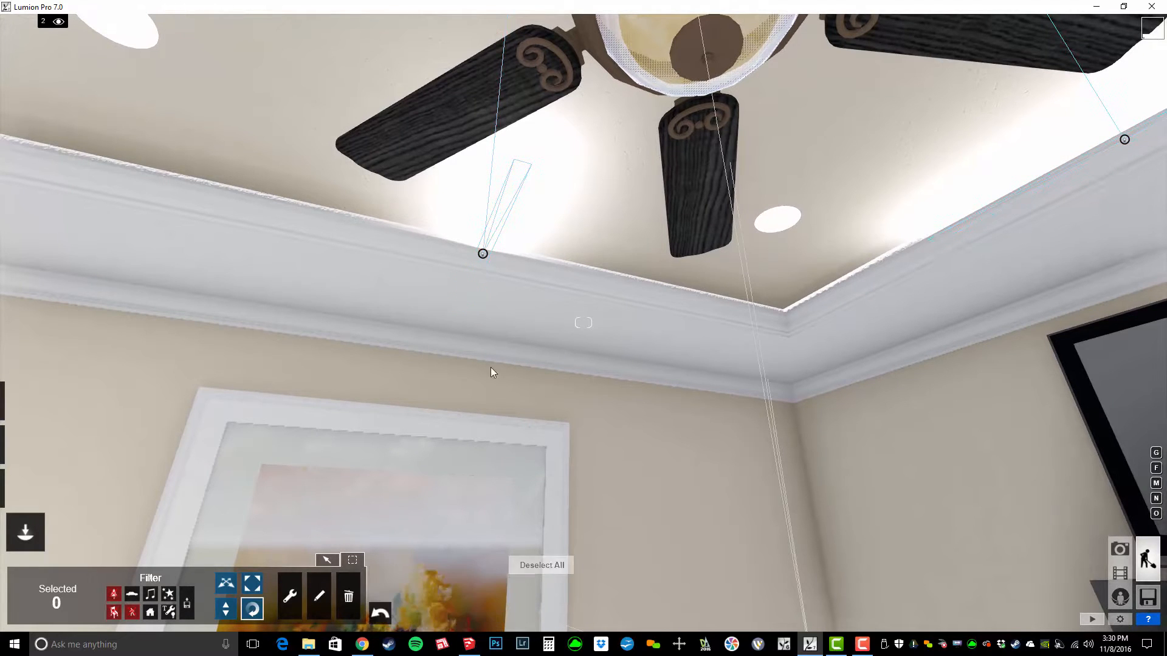
click(481, 255)
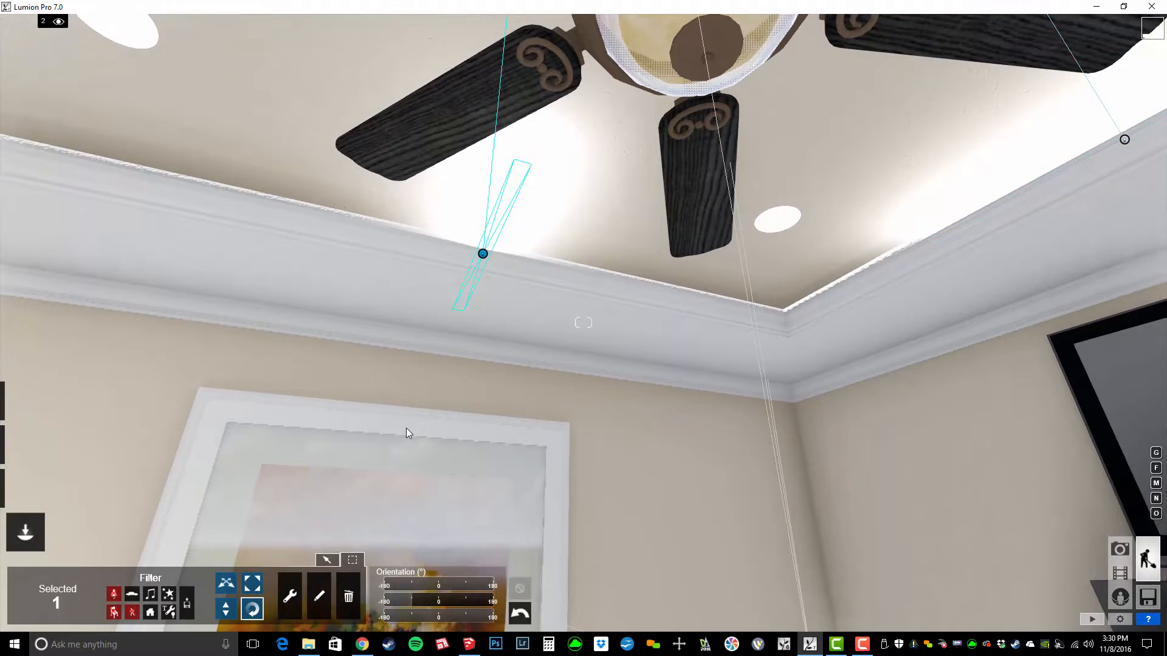
right_drag(406, 428, 757, 312)
ctrl+click(765, 313)
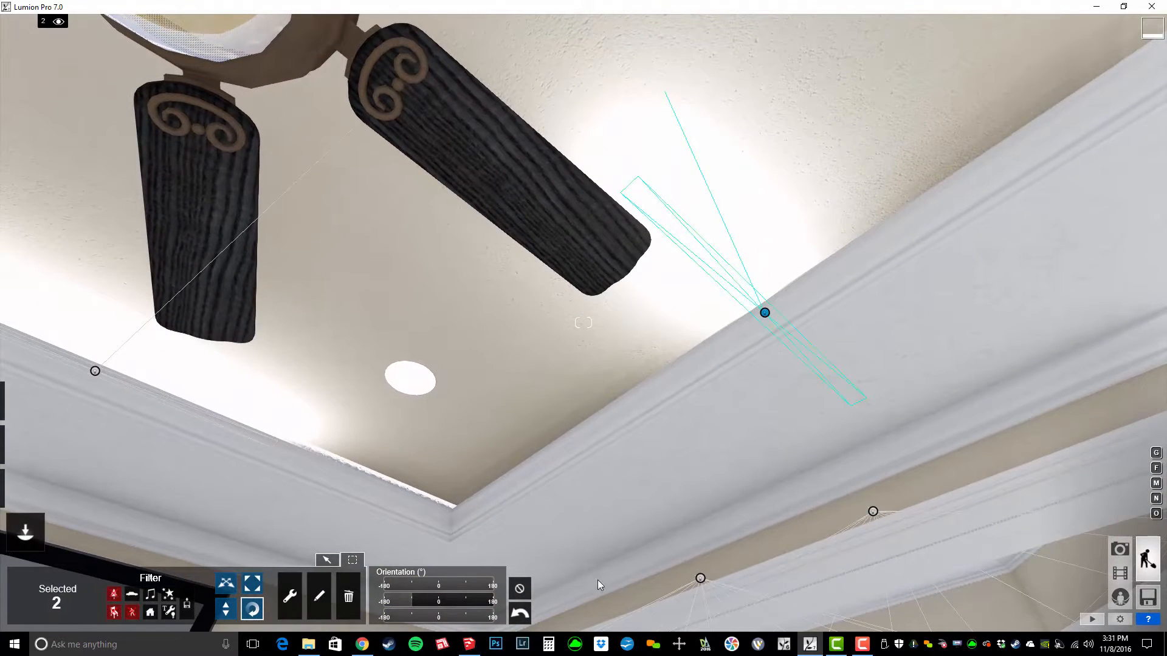
drag(491, 588, 466, 590)
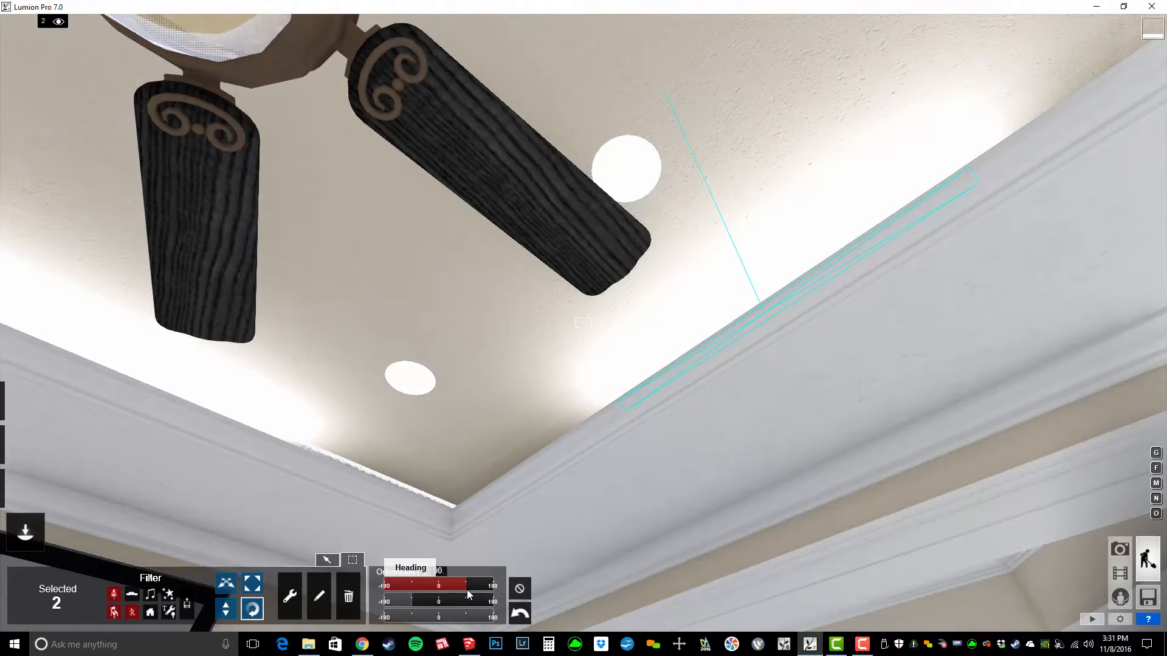
Increase the width of the two side-wall line lights until they span their cove sides from corner to corner.
key(w)
right_drag(467, 590, 646, 565)
key(w)
key(w)
key(s)
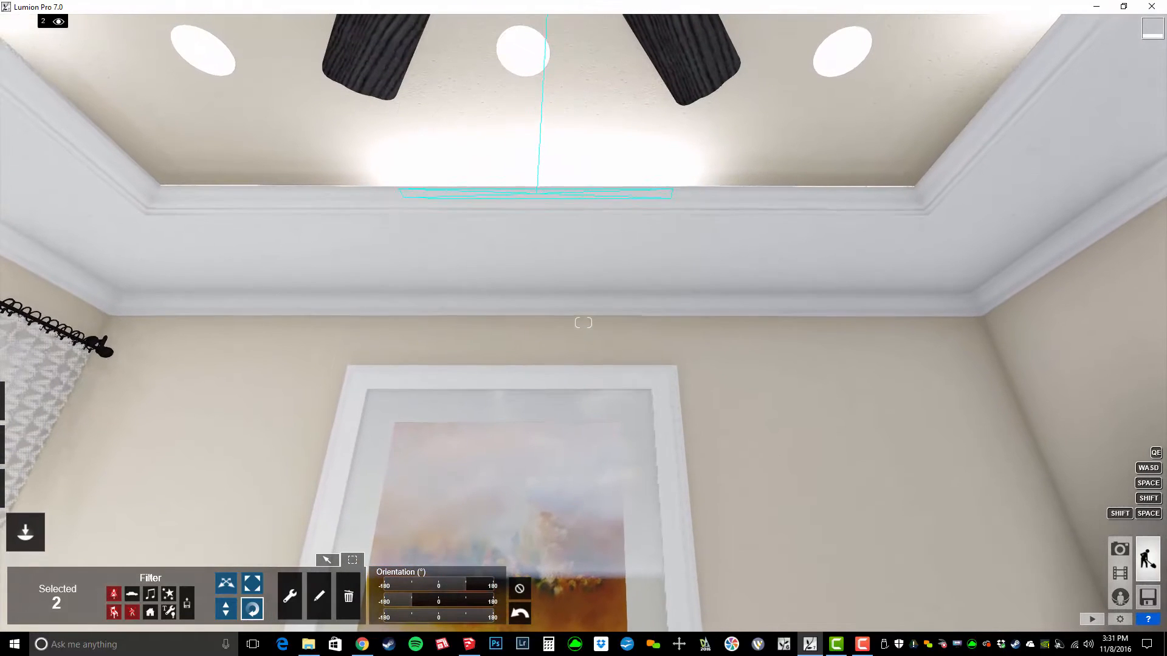
right_drag(543, 477, 543, 474)
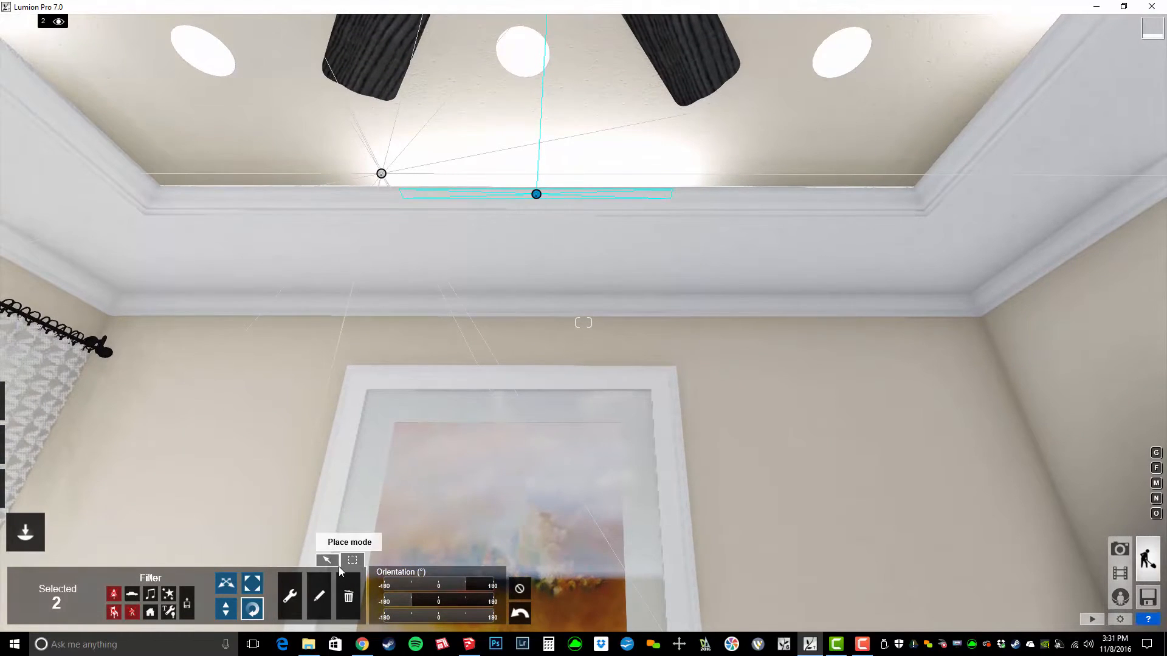
click(322, 596)
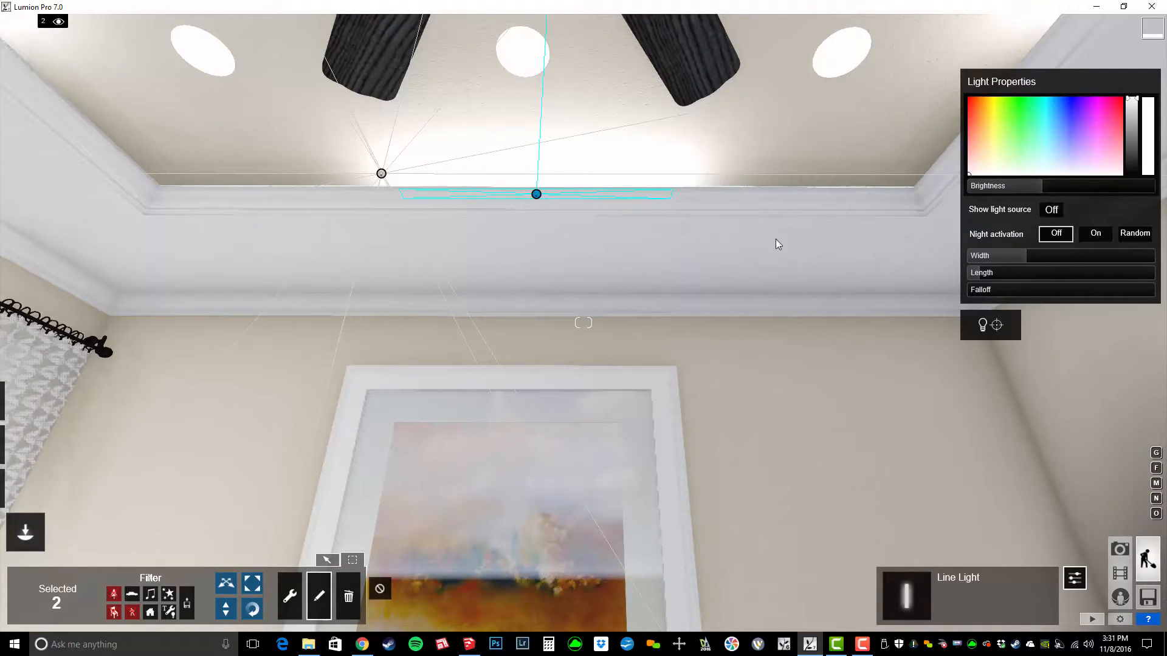
drag(1010, 259, 1045, 257)
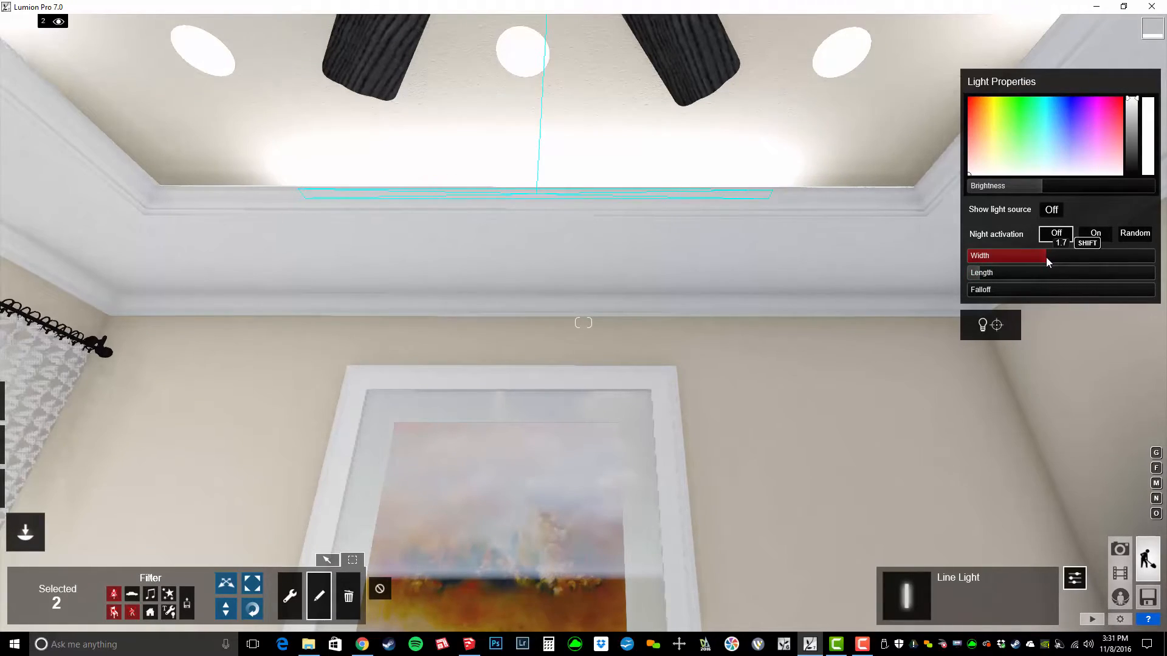
right_drag(1046, 257, 851, 243)
drag(1048, 261, 1063, 260)
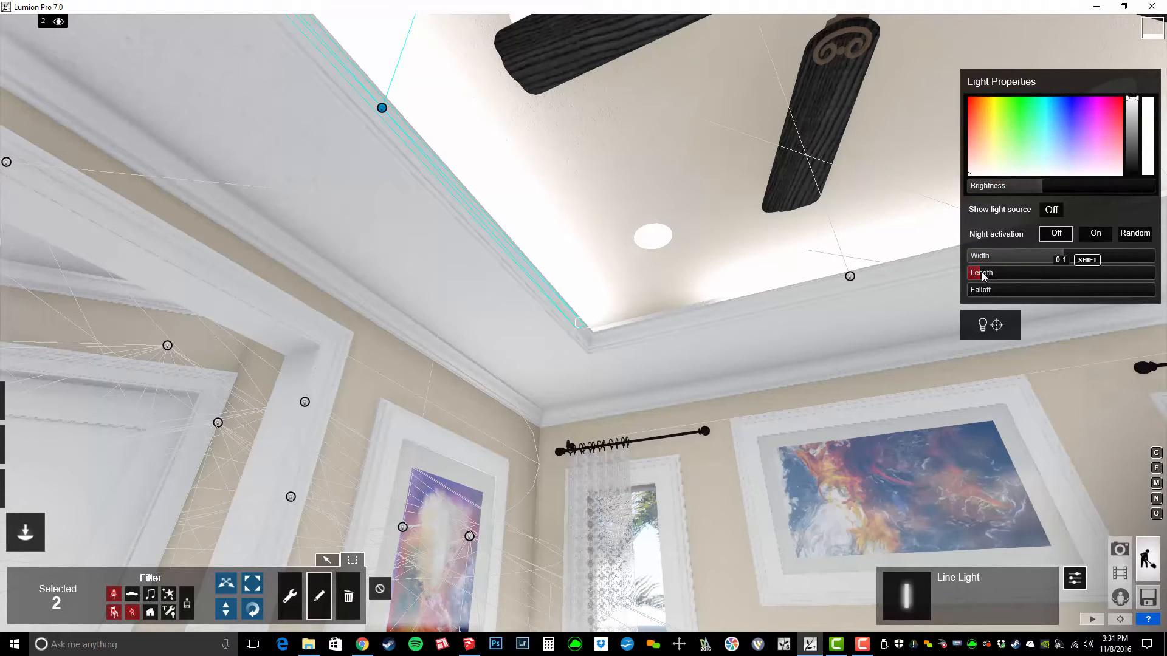
click(1060, 255)
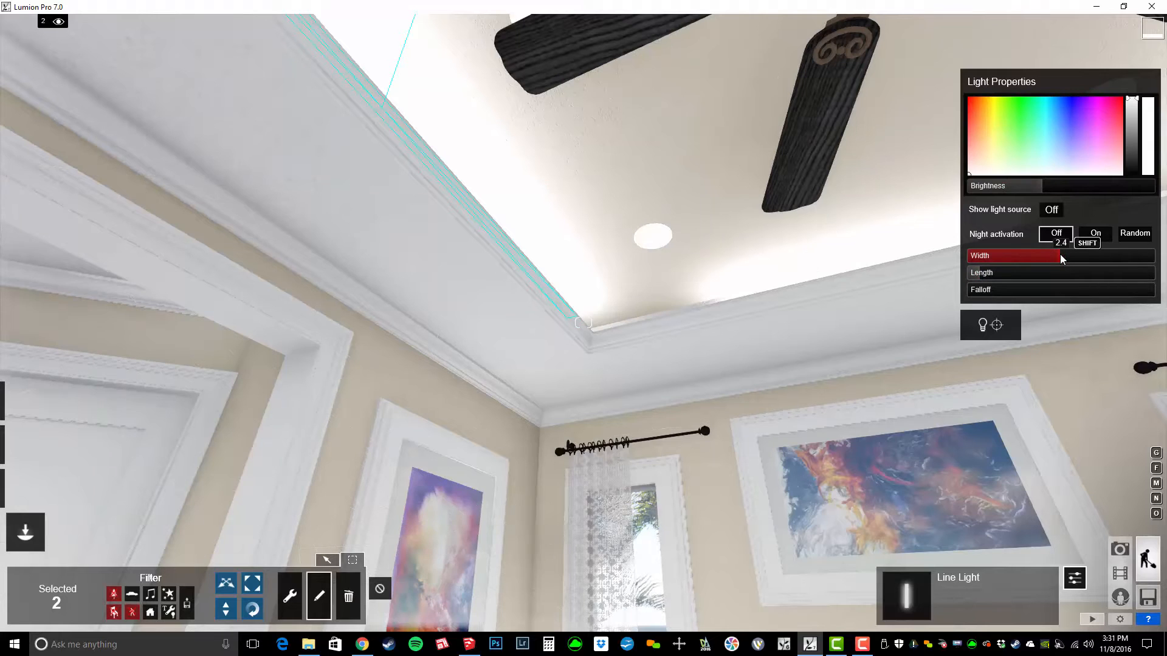
drag(1060, 255, 1064, 258)
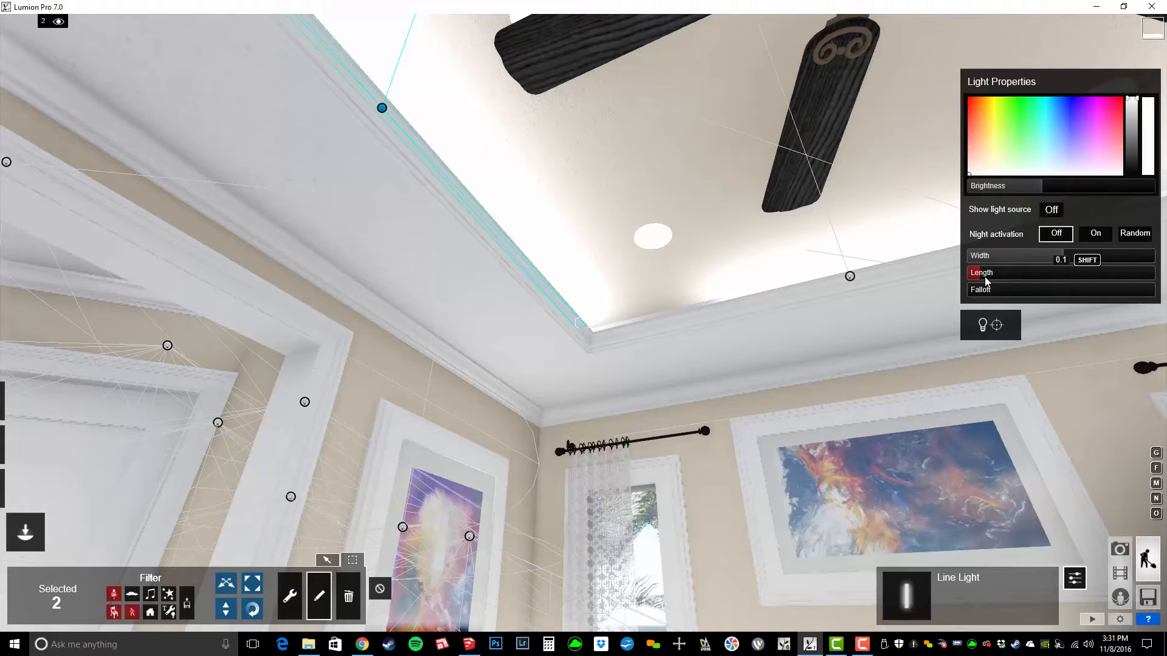
Select only the line lights above the headboard and TV walls and set their width to 2.2.
right_drag(629, 350, 647, 280)
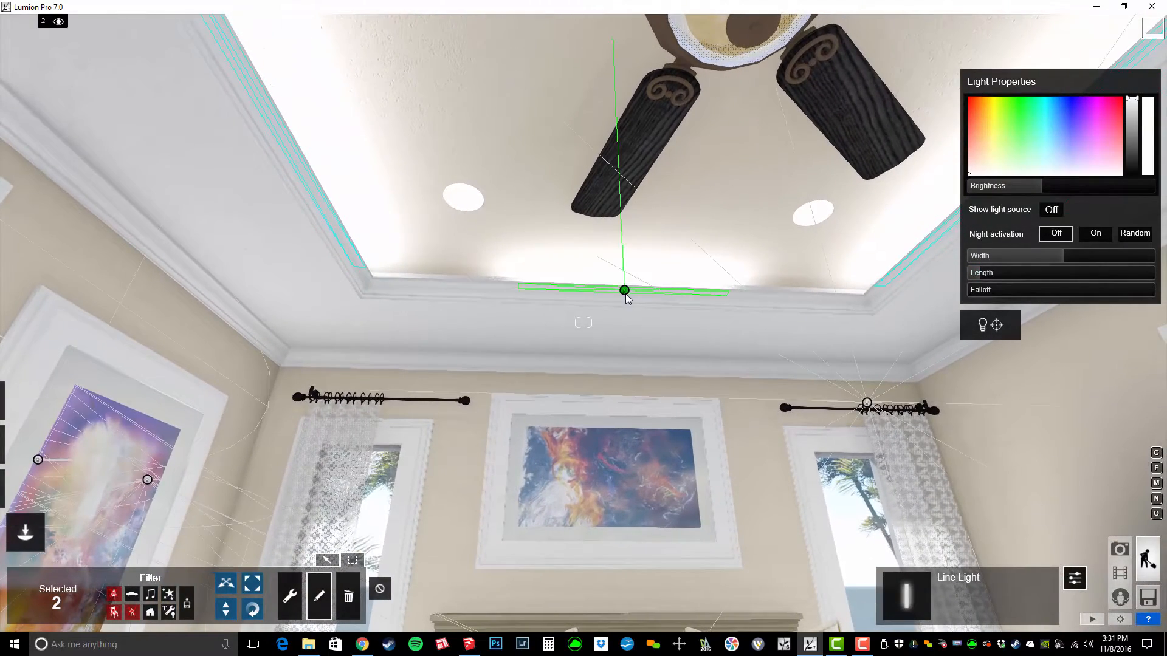
click(380, 588)
click(625, 290)
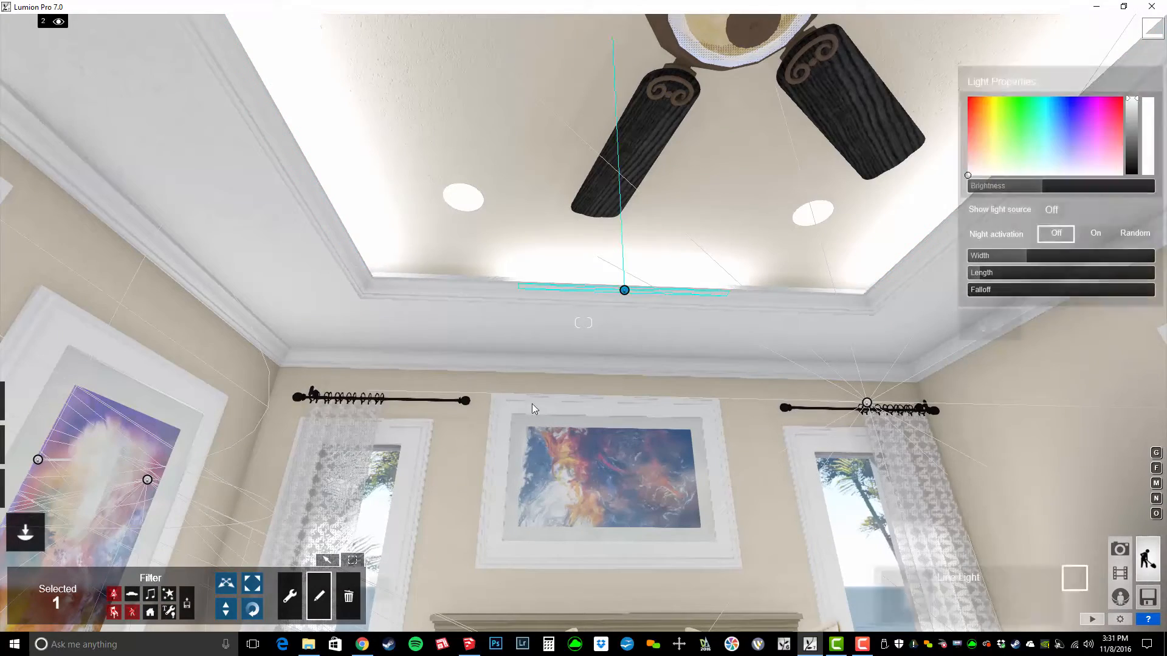
right_drag(624, 290, 683, 273)
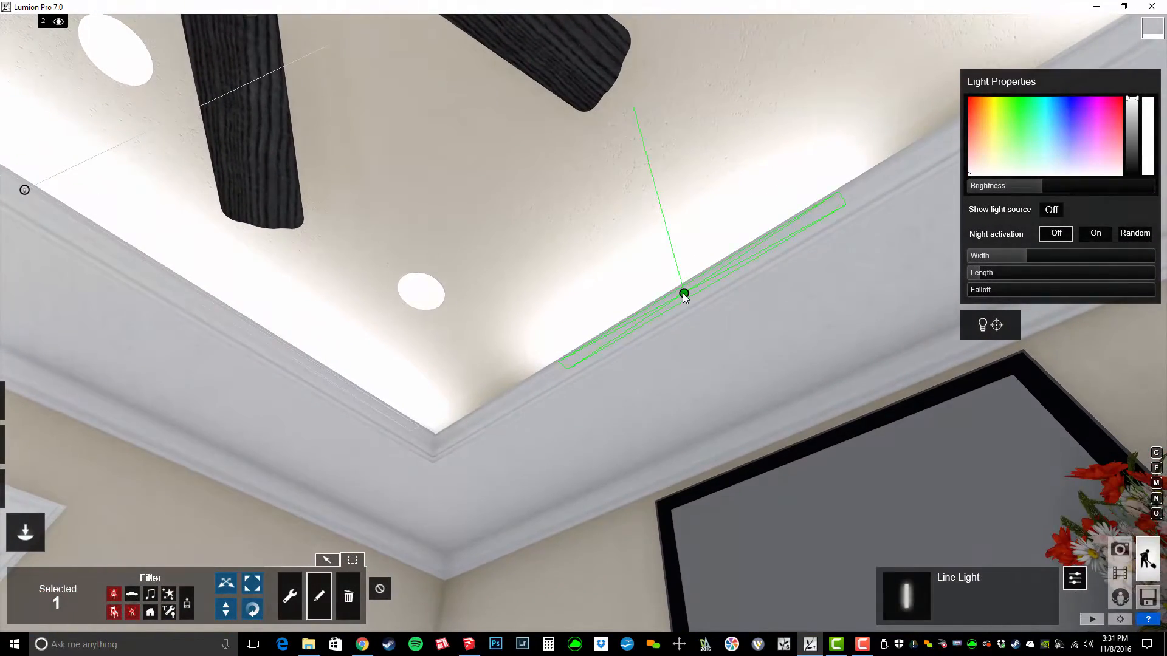
ctrl+click(683, 293)
right_drag(743, 385, 535, 368)
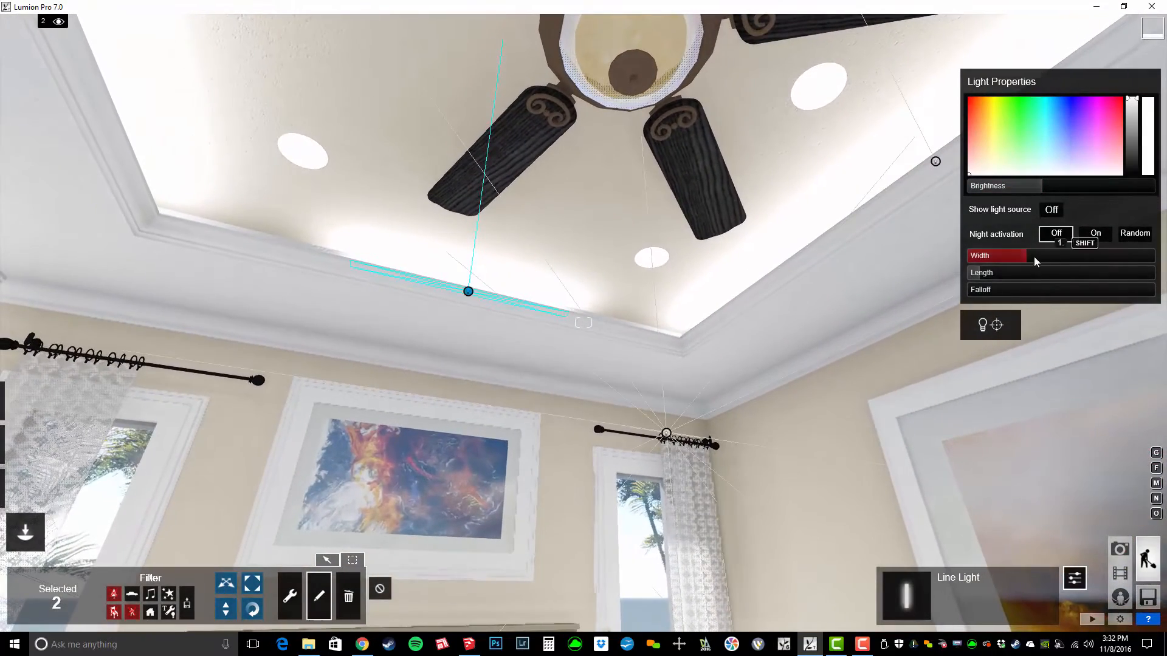
drag(1034, 256, 1054, 257)
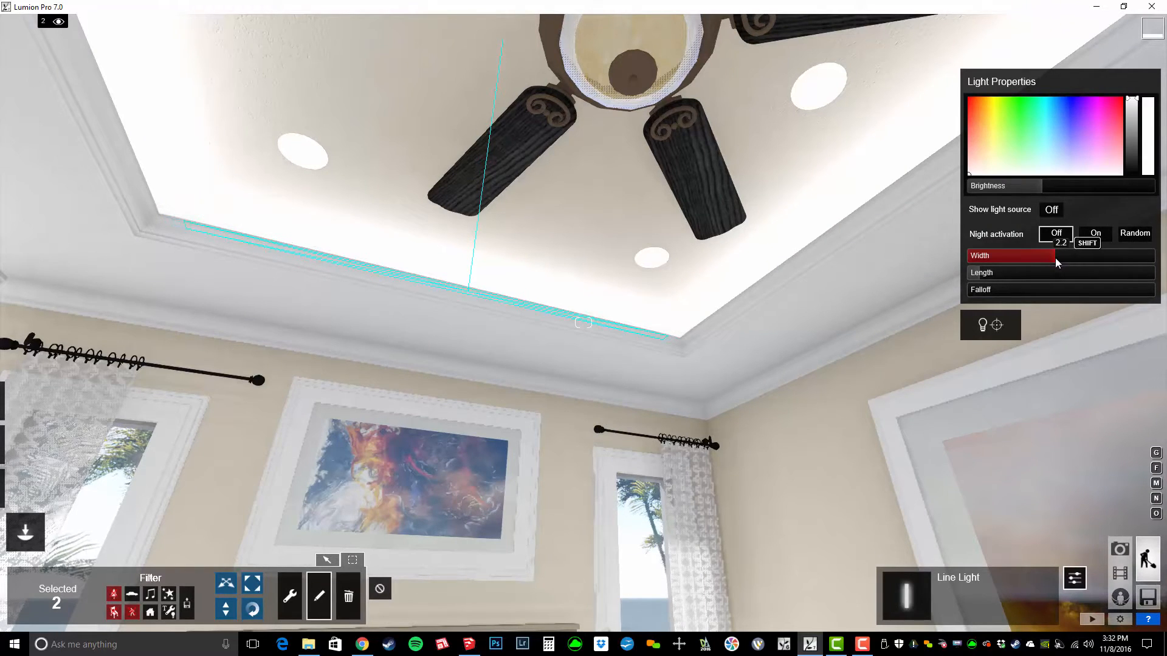
Select all objects similar to the line light above the headboard wall.
right_drag(825, 311, 1034, 328)
right_drag(583, 322, 527, 389)
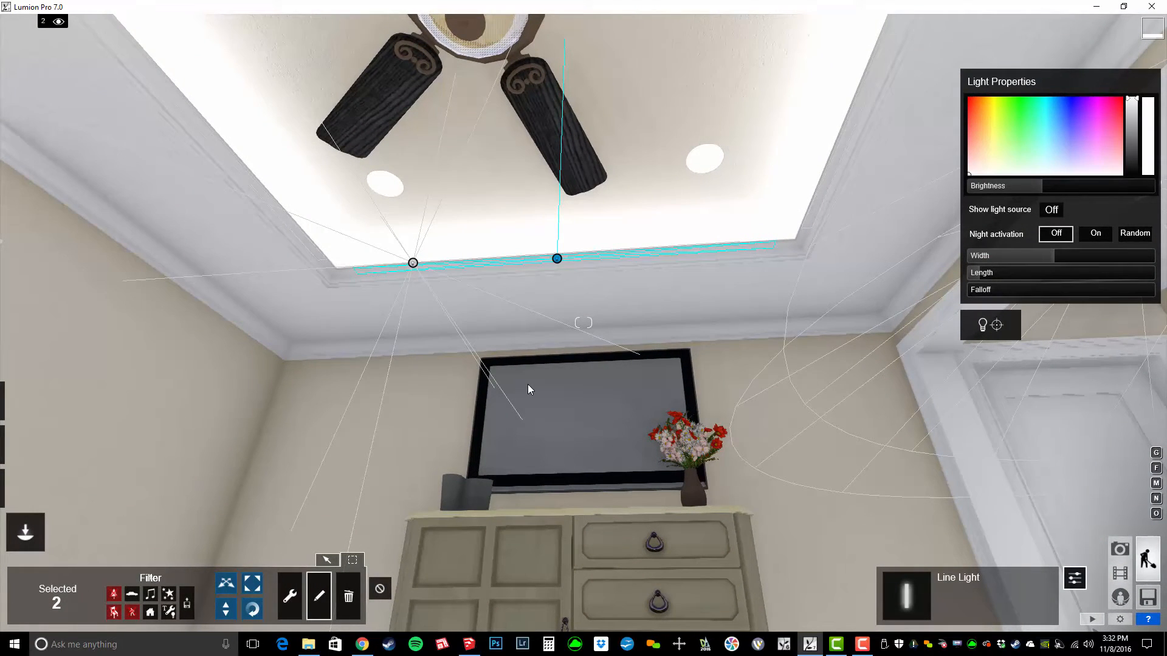
mouse_move(566, 373)
right_down()
mouse_move(581, 328)
mouse_move(687, 340)
mouse_move(752, 324)
right_up()
key(w)
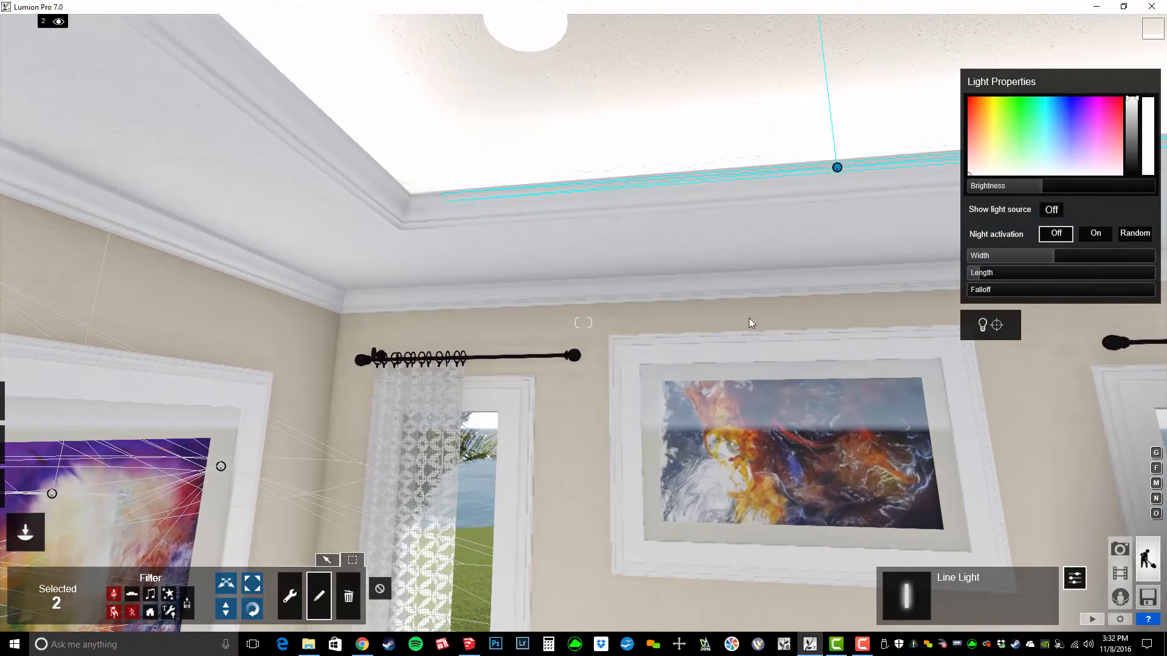
click(290, 596)
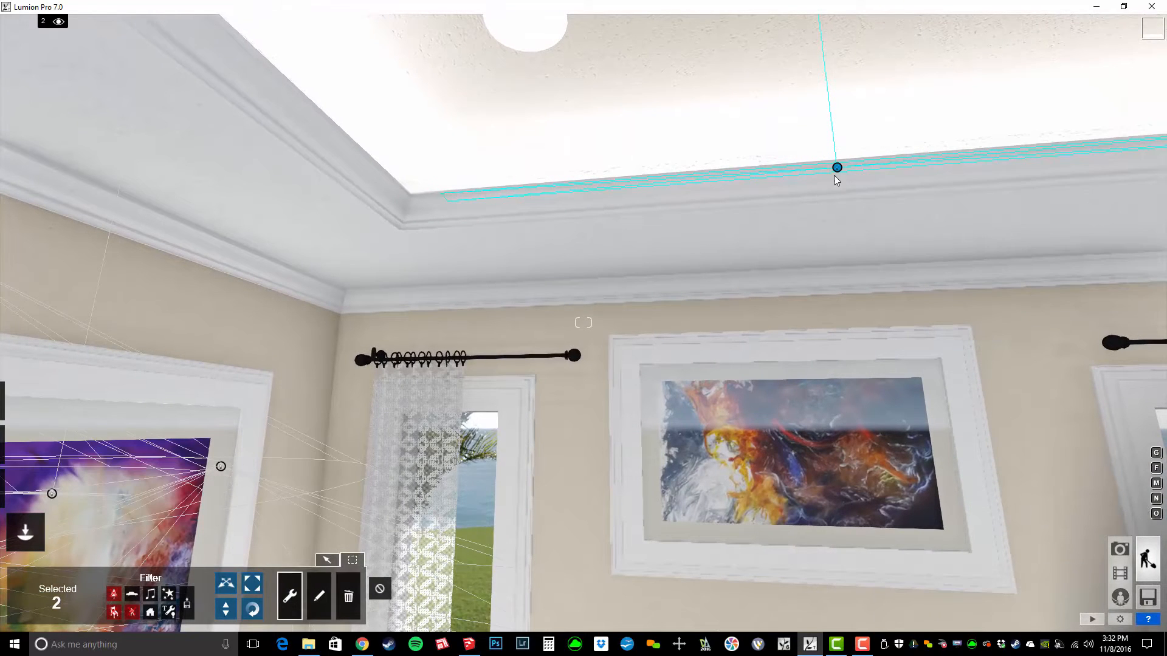
click(832, 125)
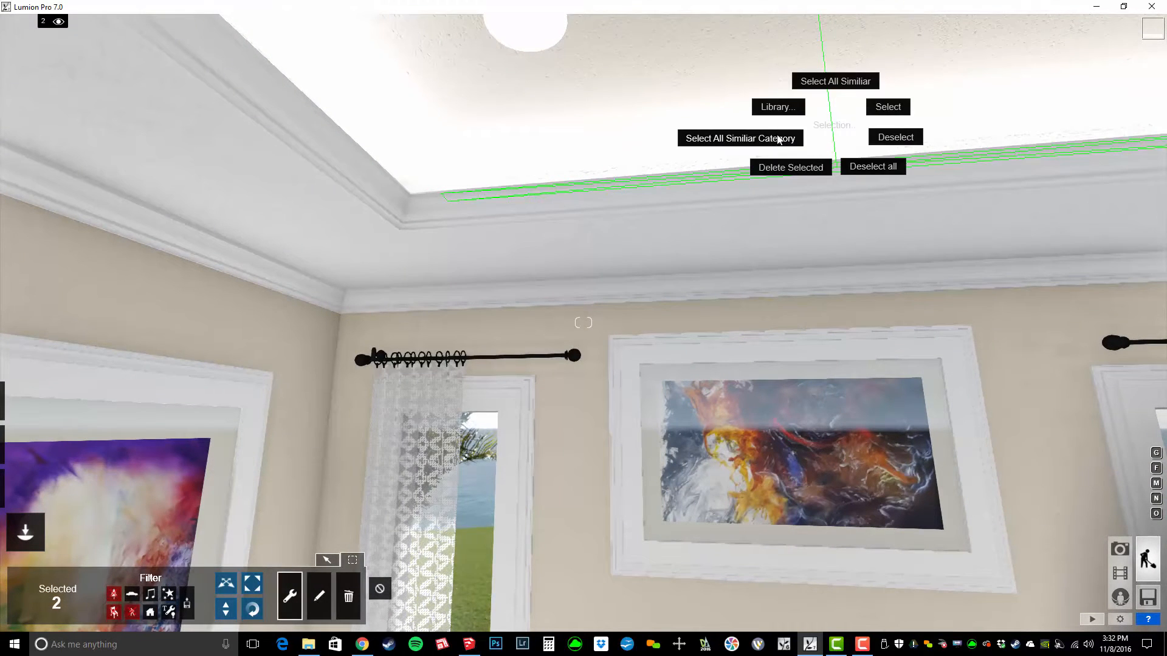
click(830, 88)
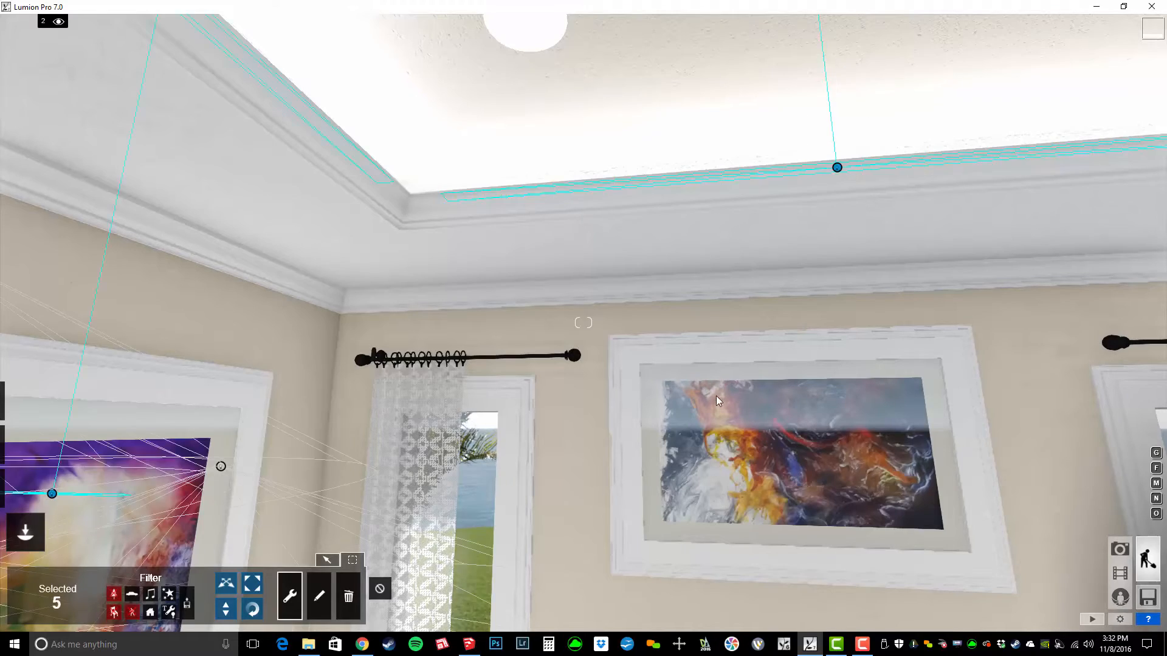
key(s)
right_drag(718, 399, 687, 501)
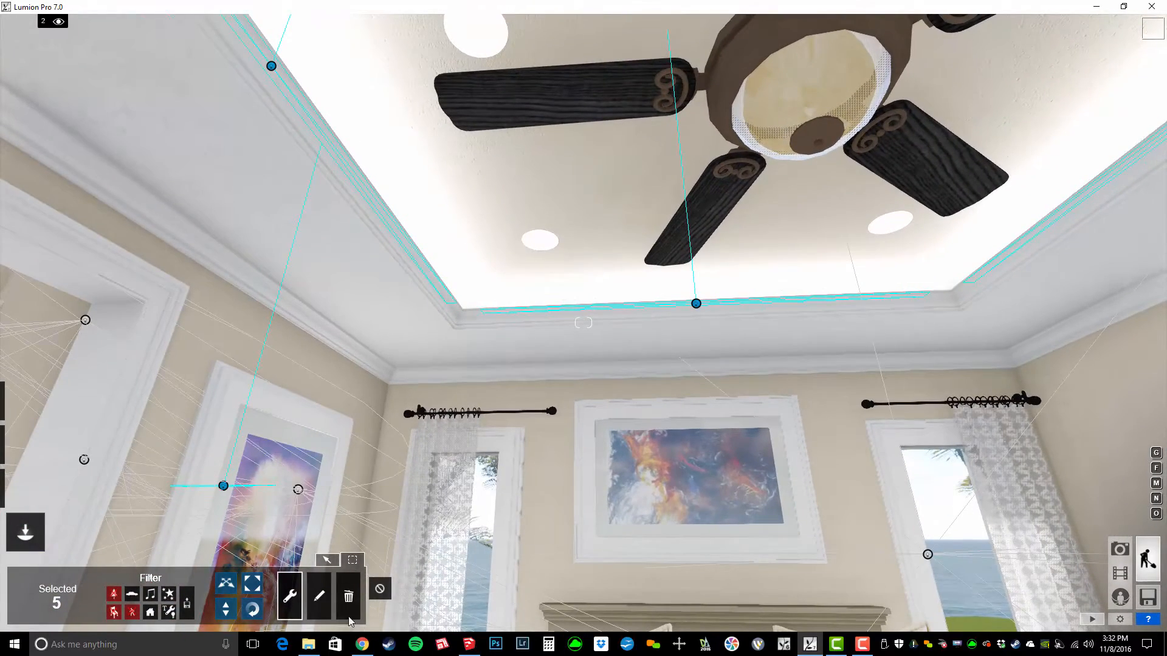
Reduce the brightness of all the selected line lights together to soften the cove glow.
click(318, 596)
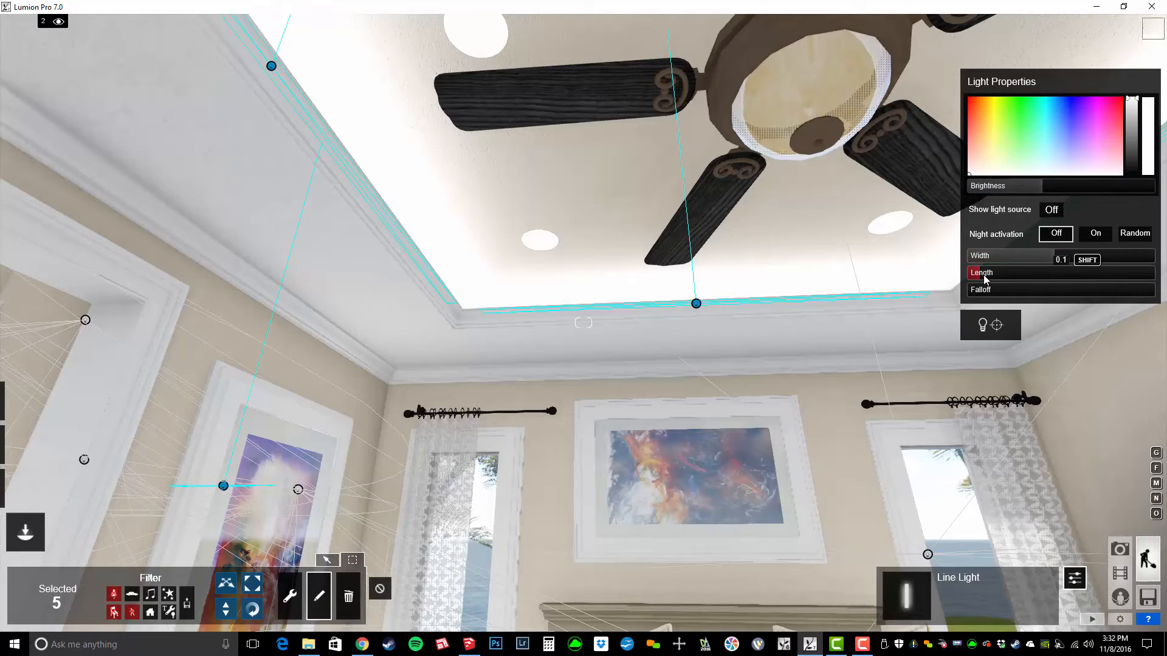
mouse_move(982, 275)
mouse_down()
mouse_move(973, 278)
mouse_move(984, 278)
mouse_up()
mouse_move(1041, 191)
mouse_down()
mouse_move(1002, 195)
mouse_move(1023, 193)
mouse_up()
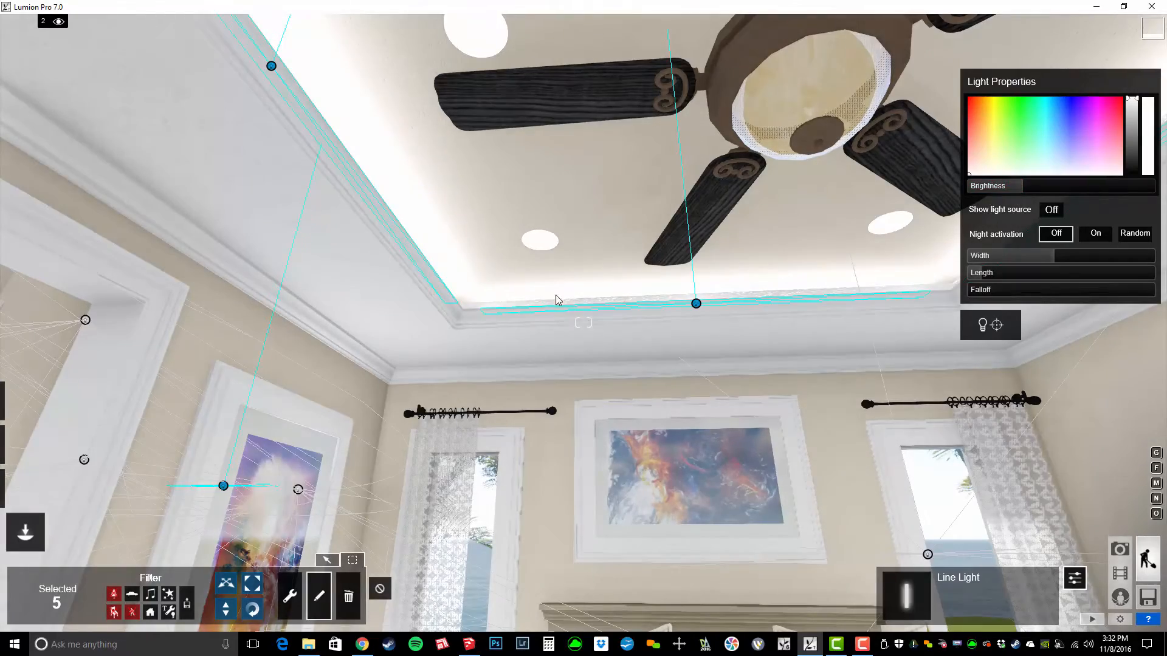
Check the glow around the room, dim the selected line lights slightly further, and clear the selection.
right_drag(555, 294, 681, 338)
key(s)
key(w)
right_drag(583, 328, 694, 321)
key(s)
key(s)
right_drag(522, 298, 584, 286)
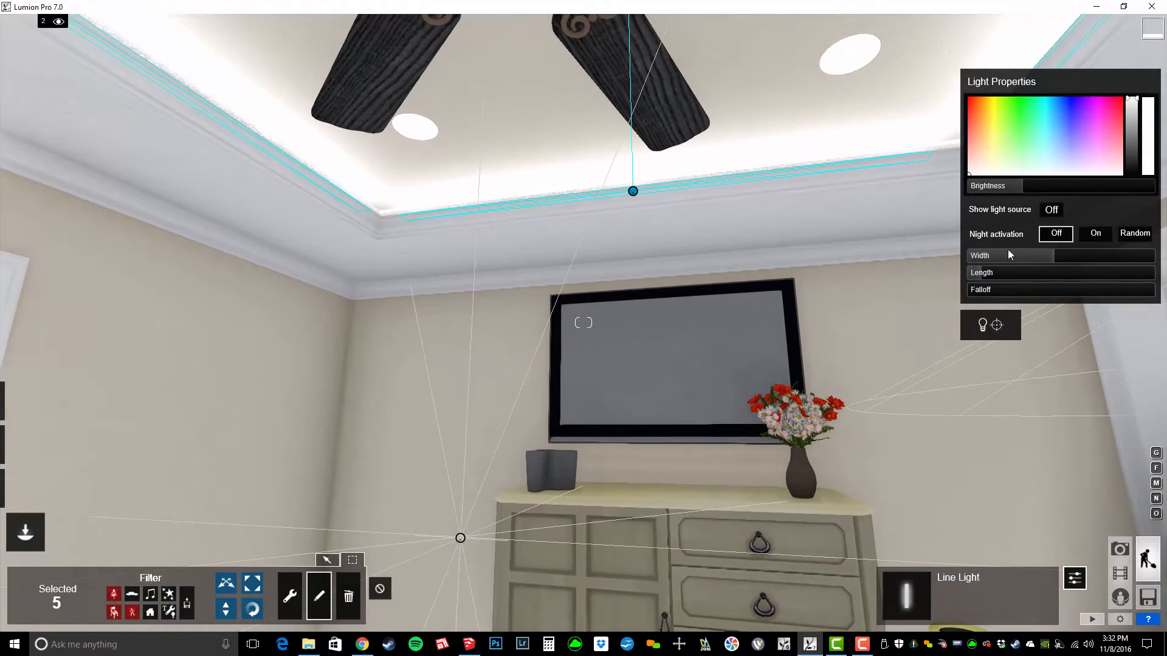
drag(1030, 187, 1020, 192)
click(379, 589)
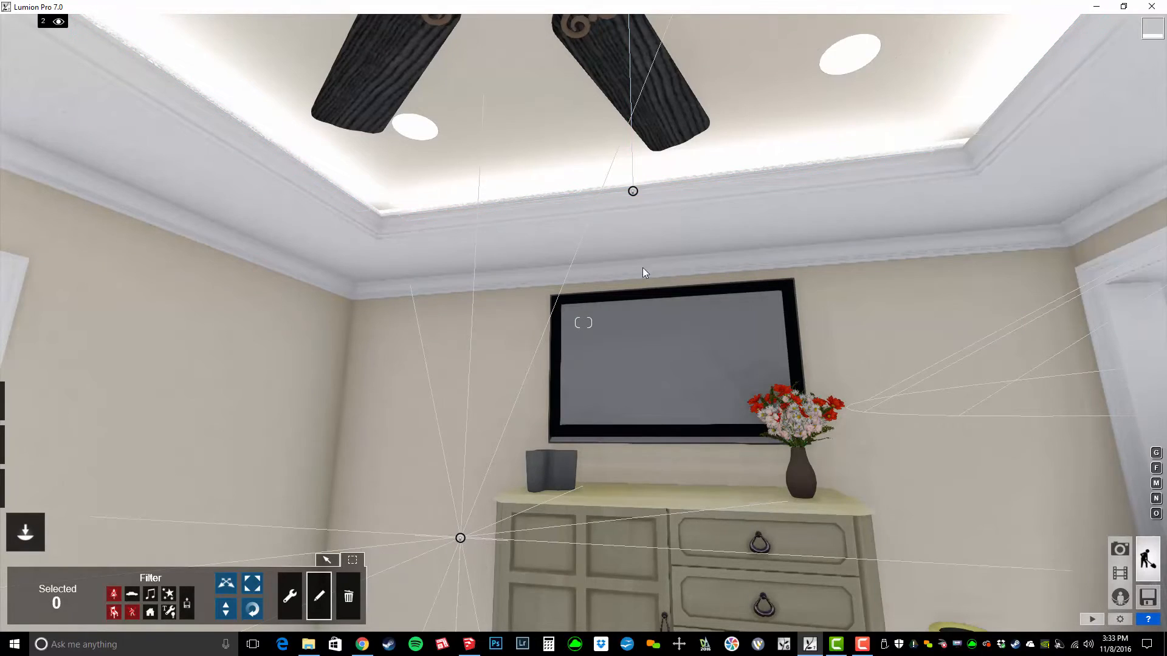
Reselect the line lights above the TV and headboard walls and set their width to 2.3.
click(632, 195)
right_drag(633, 195, 708, 241)
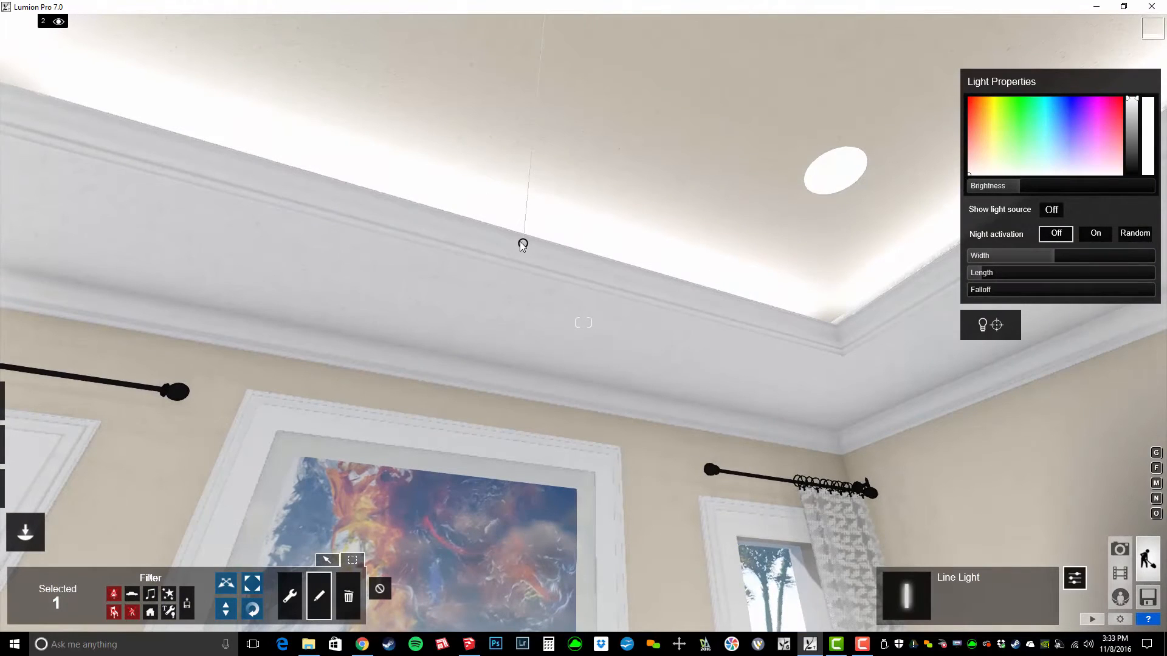
drag(1045, 256, 1056, 259)
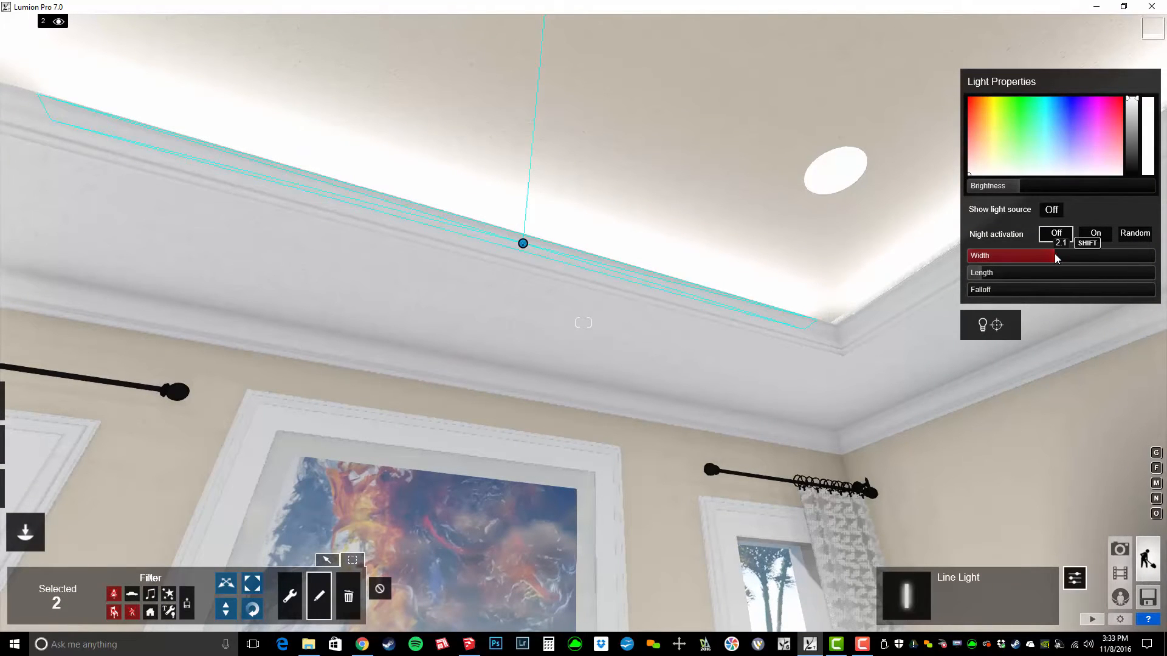
right_drag(1024, 357, 1017, 270)
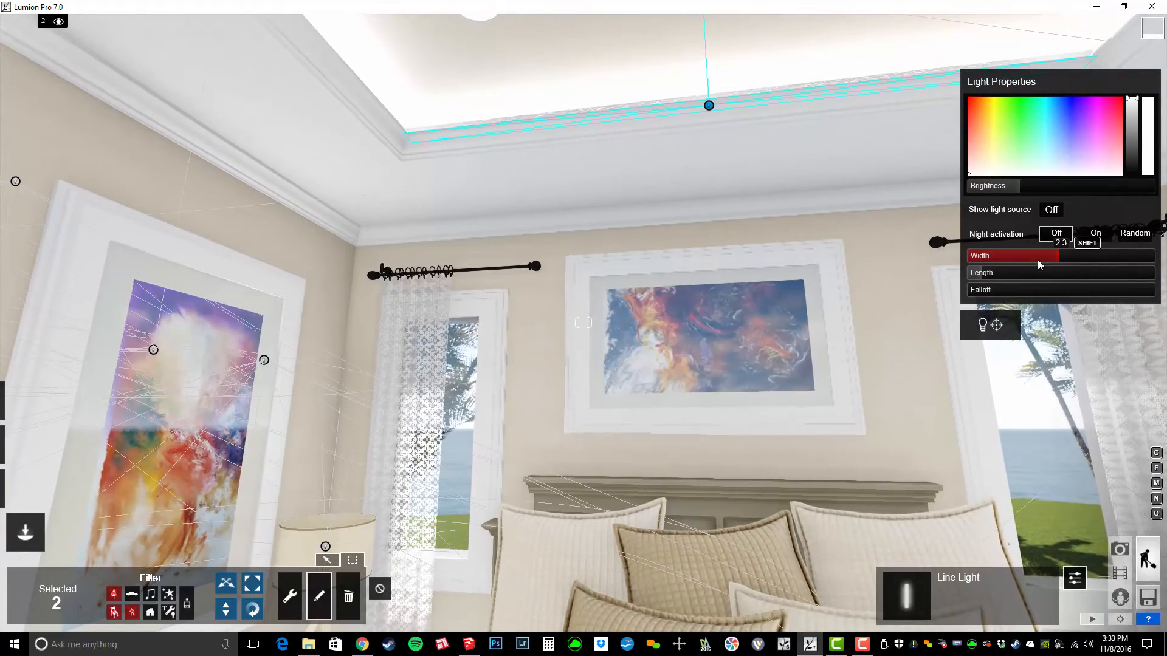
Deselect the line lights and switch to landscape editing to examine the ceiling cove glow without the light markers.
click(380, 590)
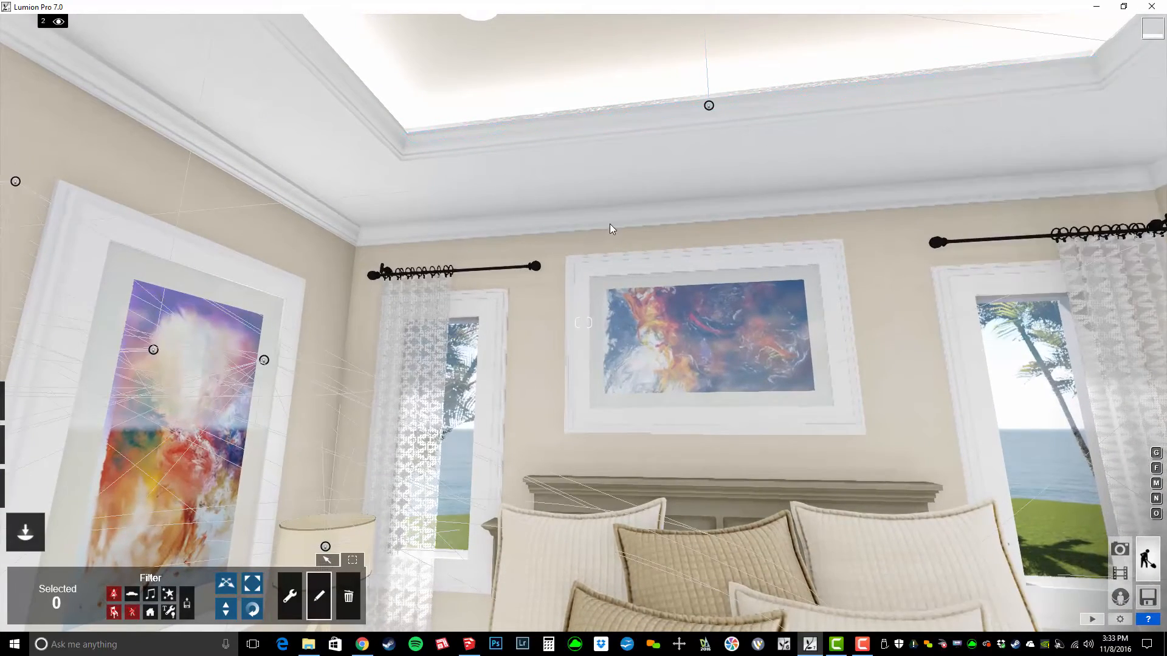
key(s)
right_drag(183, 304, 154, 409)
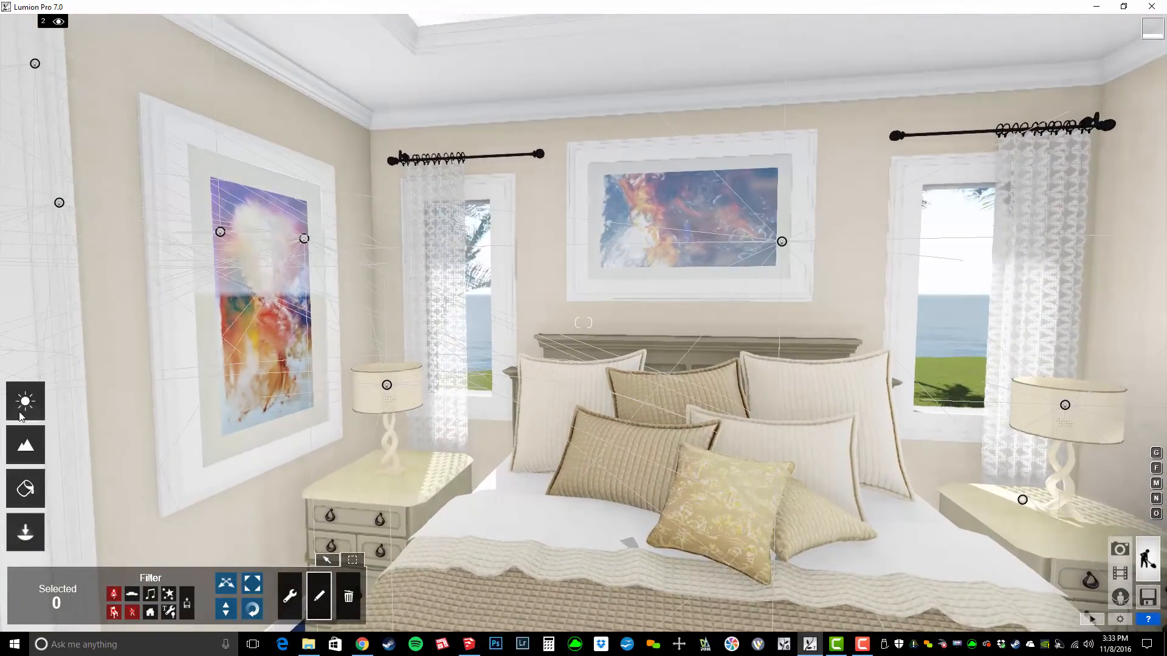
click(22, 445)
key(s)
right_drag(385, 396, 495, 252)
key(s)
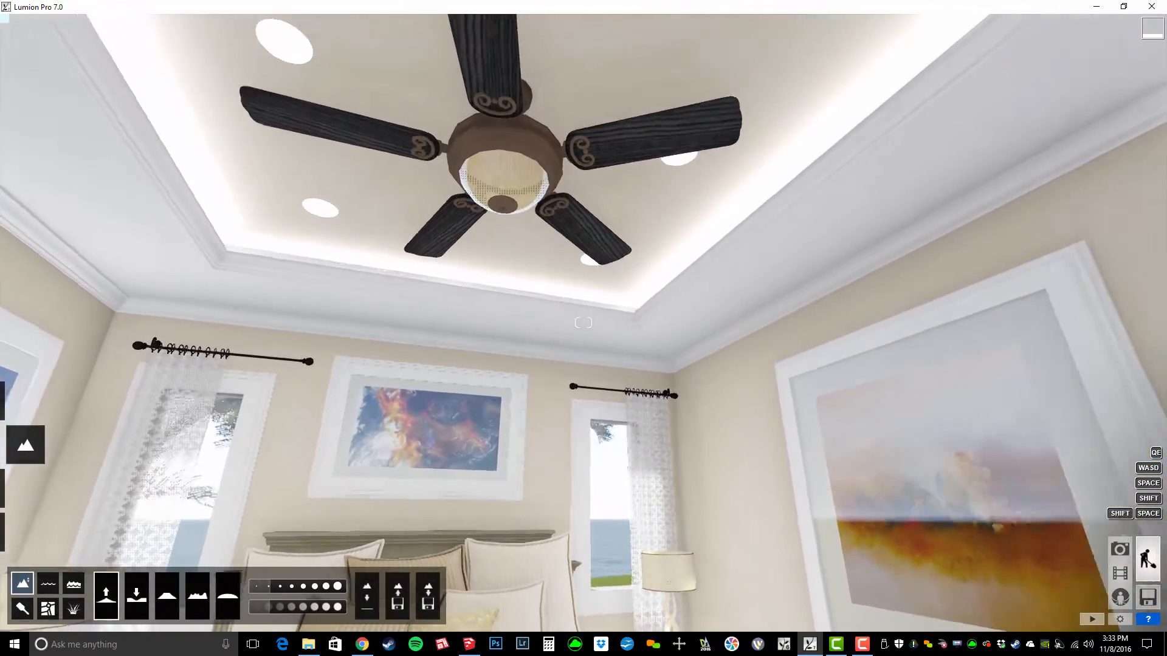
key(s)
key(s)
right_drag(373, 429, 407, 399)
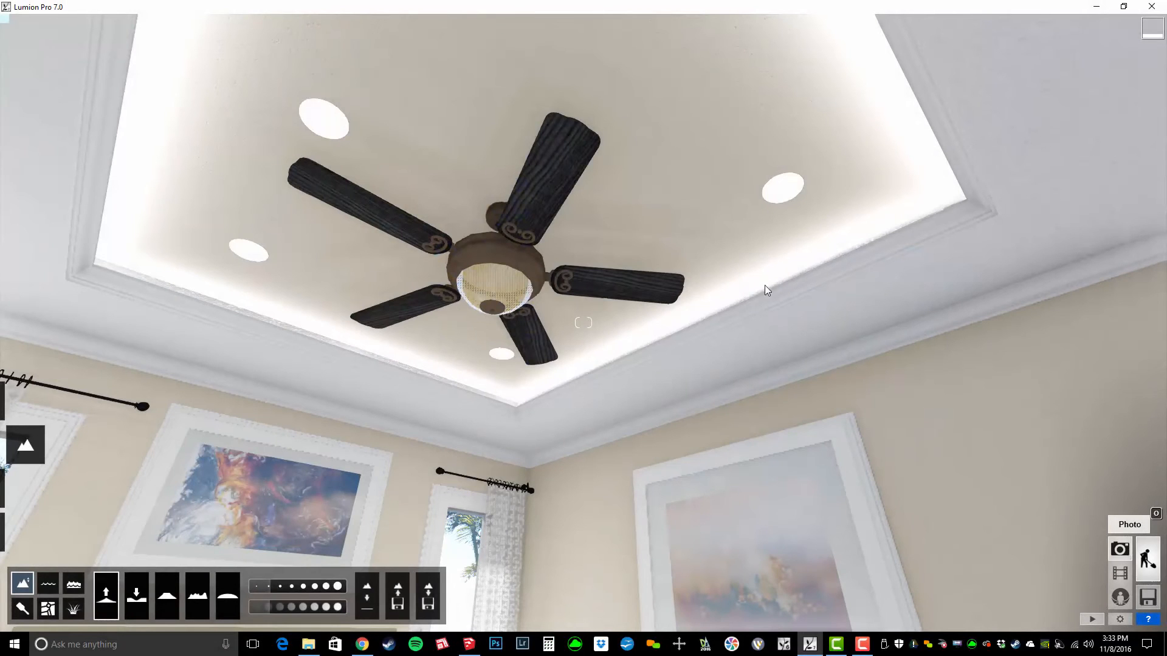
Render Photo 2 in Photo mode at Print size 3840x2160, overwriting 02.bmp in the TEMP folder.
key(o)
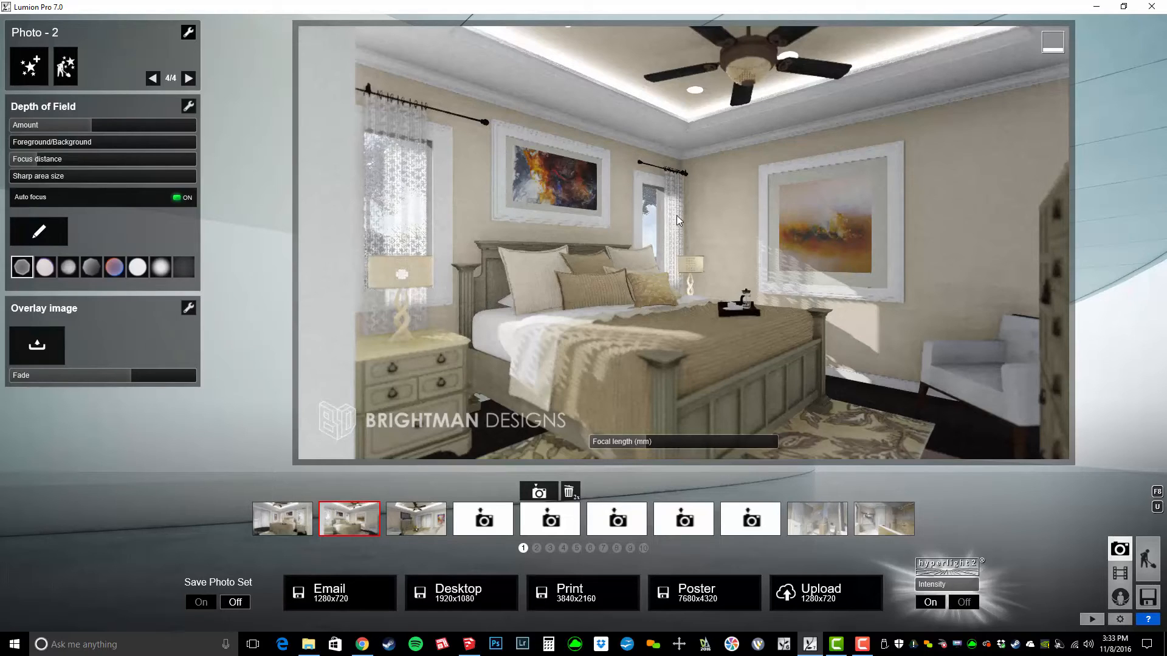
click(604, 594)
scroll(462, 231, down, 3)
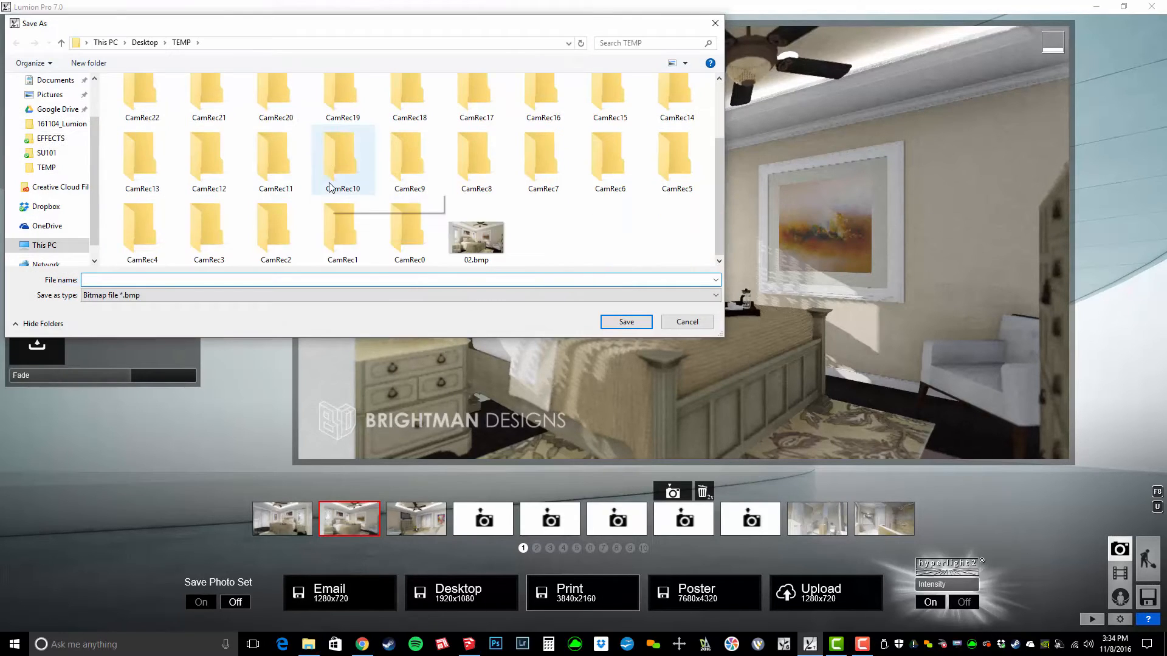
double_click(489, 234)
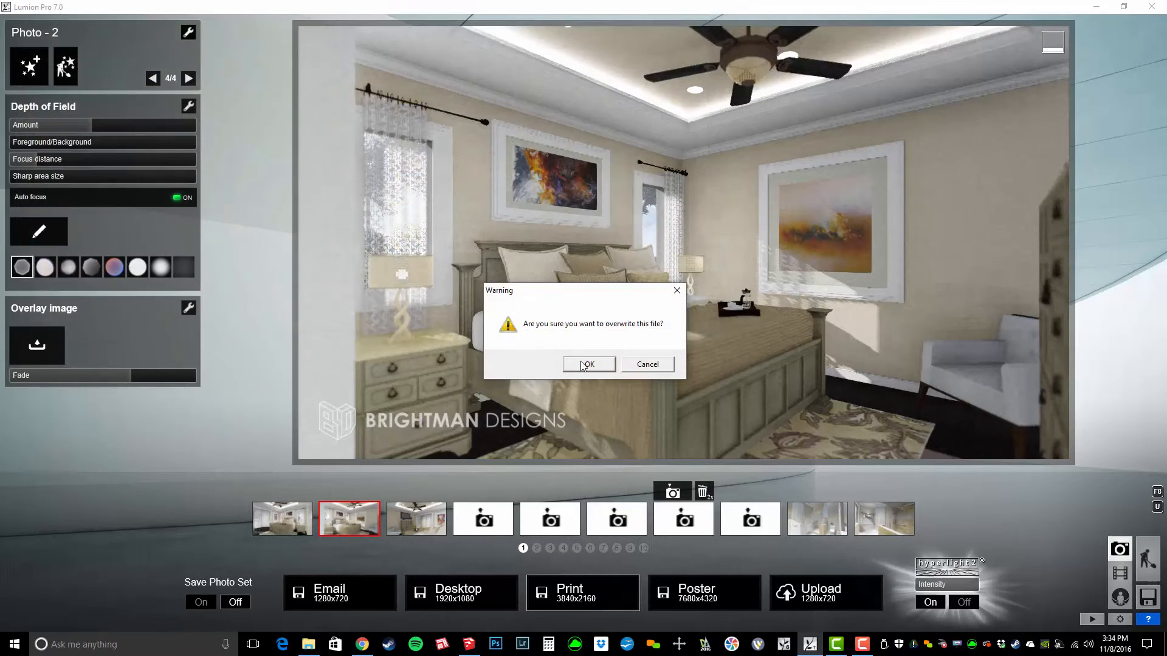
click(586, 364)
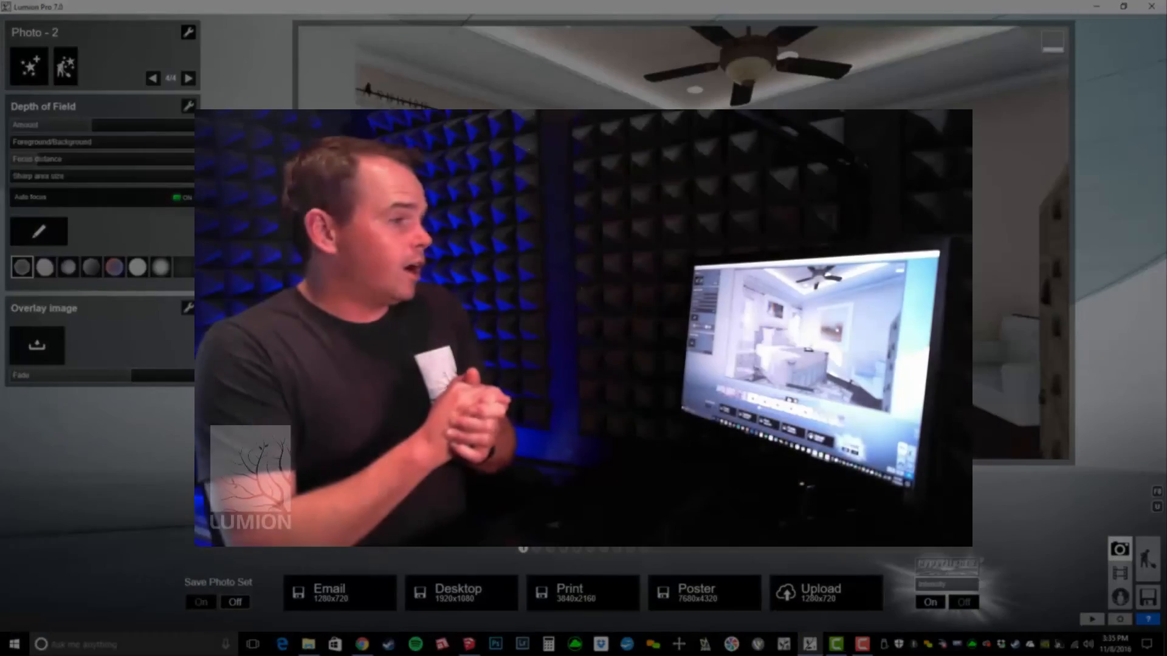
Switch to the TEMP folder in File Explorer and open the rendered image 02.bmp.
key(alt+Tab)
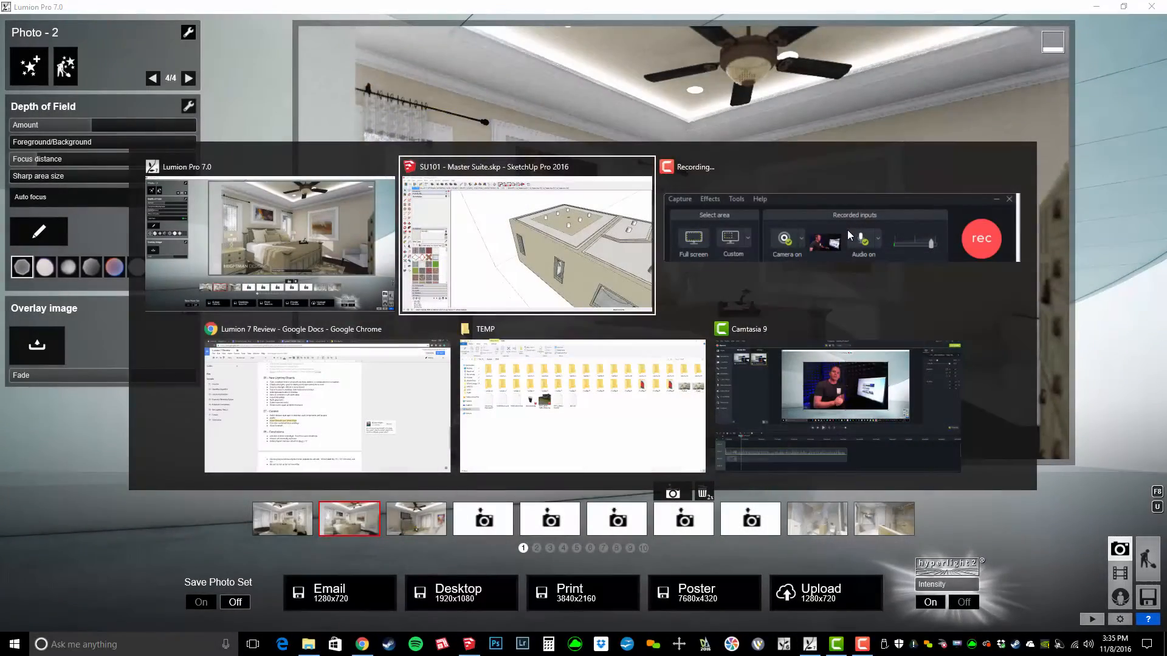
key(alt+Tab)
key(alt+Tab)
key(alt+Tab)
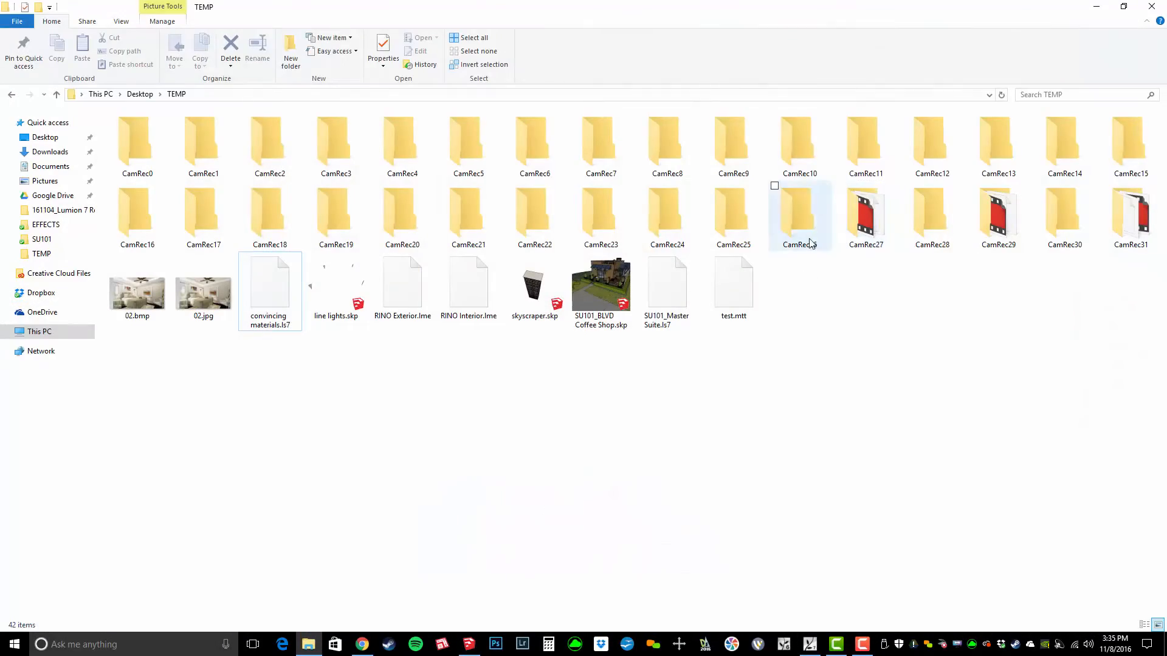
double_click(137, 293)
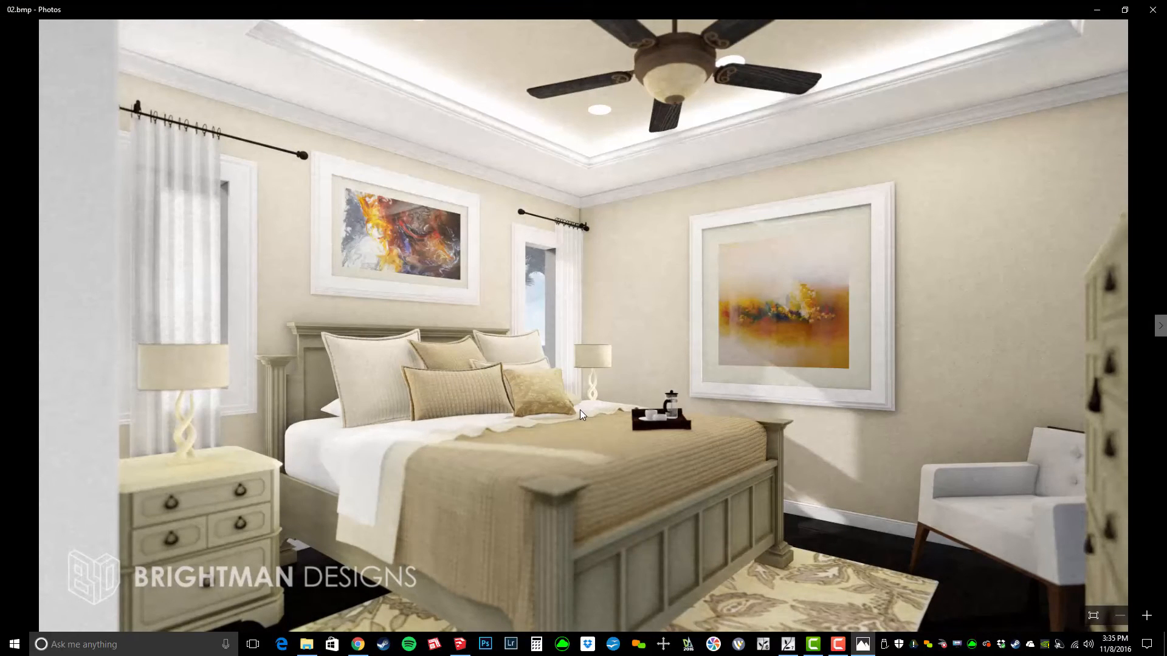
Examine the render up close around the bedding, pillows, bedside lamps and the artwork above the headboard.
scroll(580, 410, up, 2)
scroll(559, 438, up, 3)
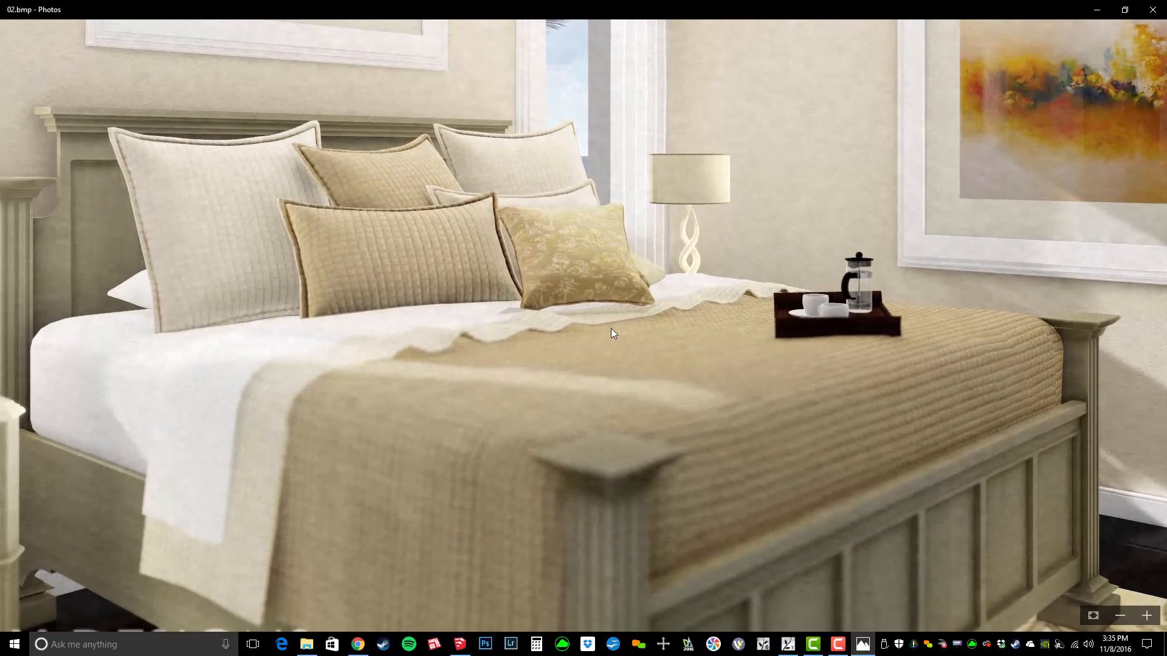
drag(662, 214, 595, 410)
mouse_move(609, 188)
mouse_down()
mouse_move(582, 300)
mouse_move(563, 474)
mouse_up()
mouse_move(816, 157)
mouse_down()
mouse_move(312, 422)
mouse_move(964, 403)
mouse_up()
scroll(964, 403, down, 5)
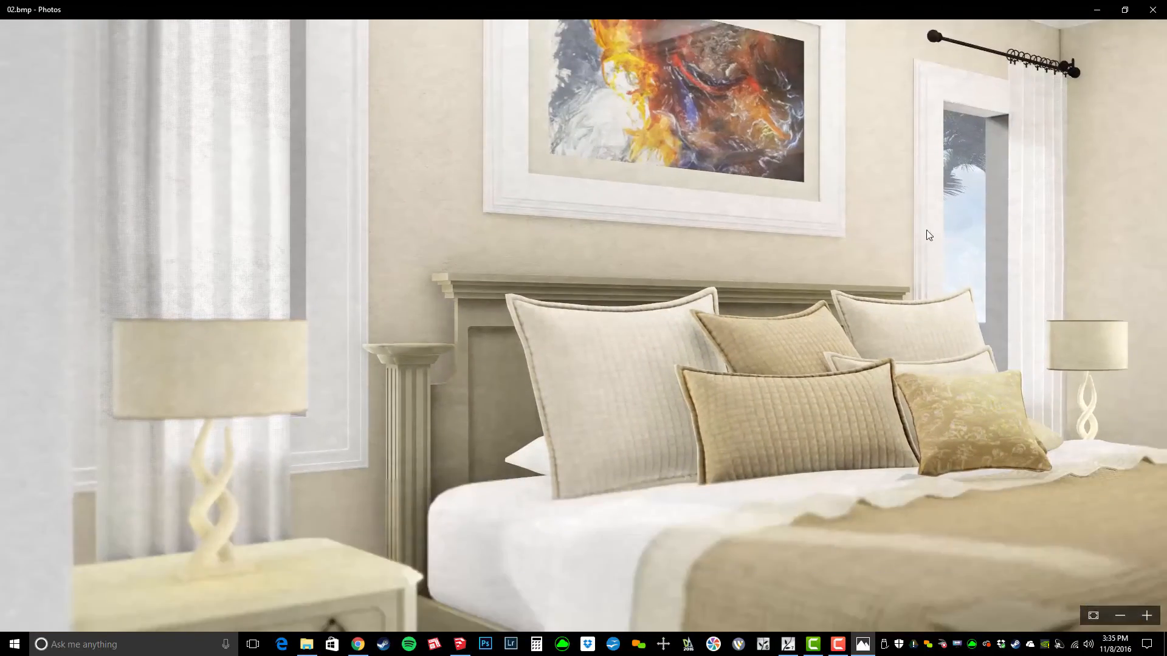